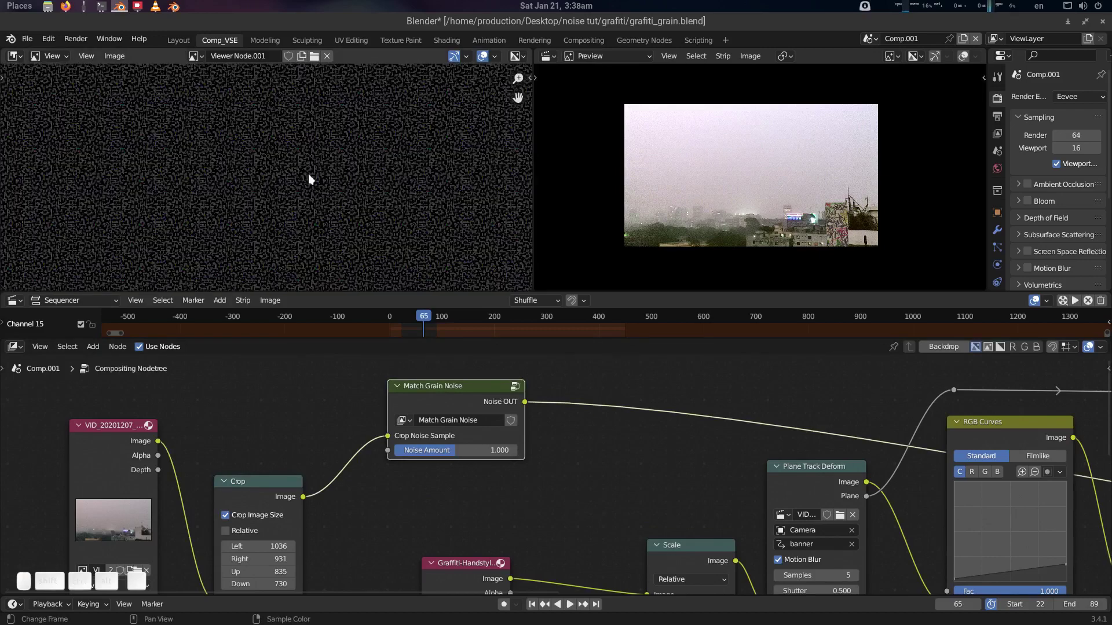
- Reposition the Crop node's noise sample region to Left 1079, Right 922, Up 836 and Down 730
middle_drag(278, 546, 329, 483)
mouse_move(329, 483)
mouse_down()
mouse_move(354, 483)
mouse_move(329, 497)
mouse_up()
click(340, 509)
scroll(378, 167, down, 3)
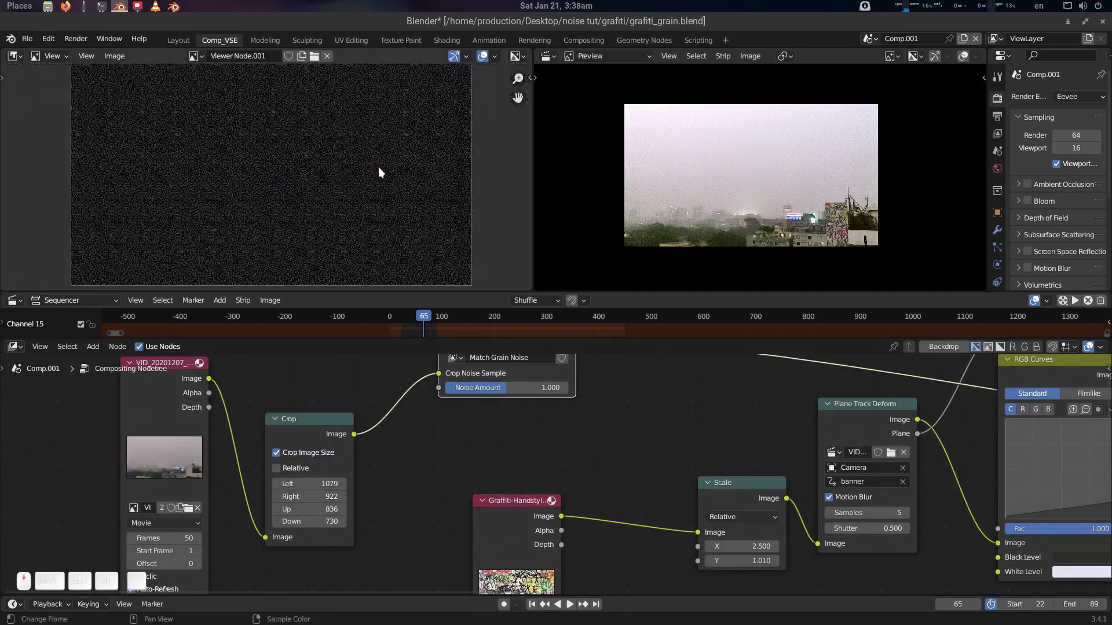
- Preview the output of the final Scale node in the Viewer
middle_drag(633, 419, 239, 382)
scroll(297, 427, down, 6)
click(163, 438)
middle_drag(803, 455, 640, 445)
ctrl+shift+click(921, 464)
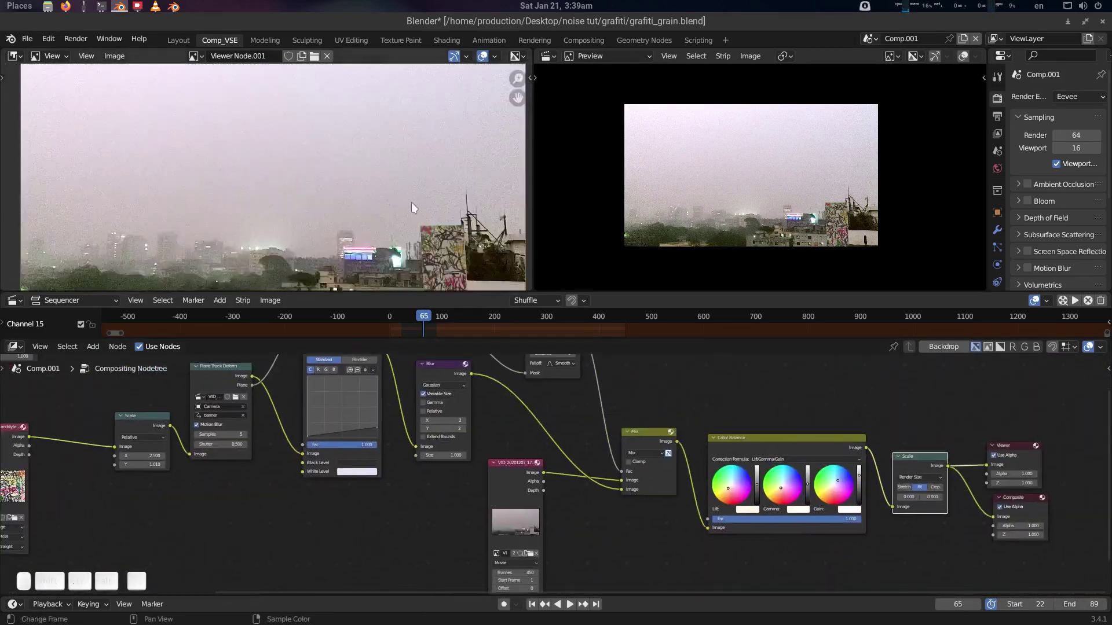
- Mute and unmute the RGB Curves and Mix nodes to compare the composite with and without them
middle_drag(411, 203, 321, 165)
scroll(516, 418, up, 1)
middle_drag(515, 419, 576, 461)
click(375, 394)
key(m)
key(m)
click(720, 467)
key(m)
key(m)
- Add a Mix node on the link between the Blur node and the existing Mix node
key(shift+a)
click(578, 453)
click(582, 462)
scroll(582, 462, down, 4)
middle_drag(167, 357, 209, 390)
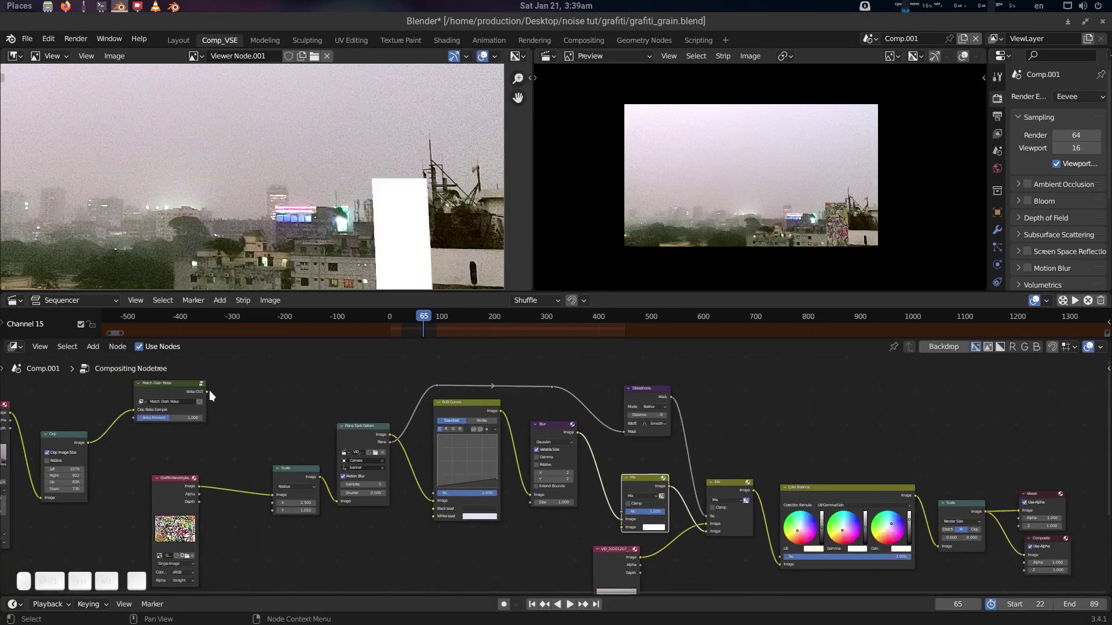
- Connect the Match Grain Noise output to the new Mix node's second Image input and set its blend mode to Screen
drag(209, 398, 620, 534)
scroll(621, 532, up, 8)
middle_drag(656, 489, 600, 456)
ctrl+scroll(600, 456, down, 5)
scroll(338, 188, up, 2)
scroll(339, 187, up, 2)
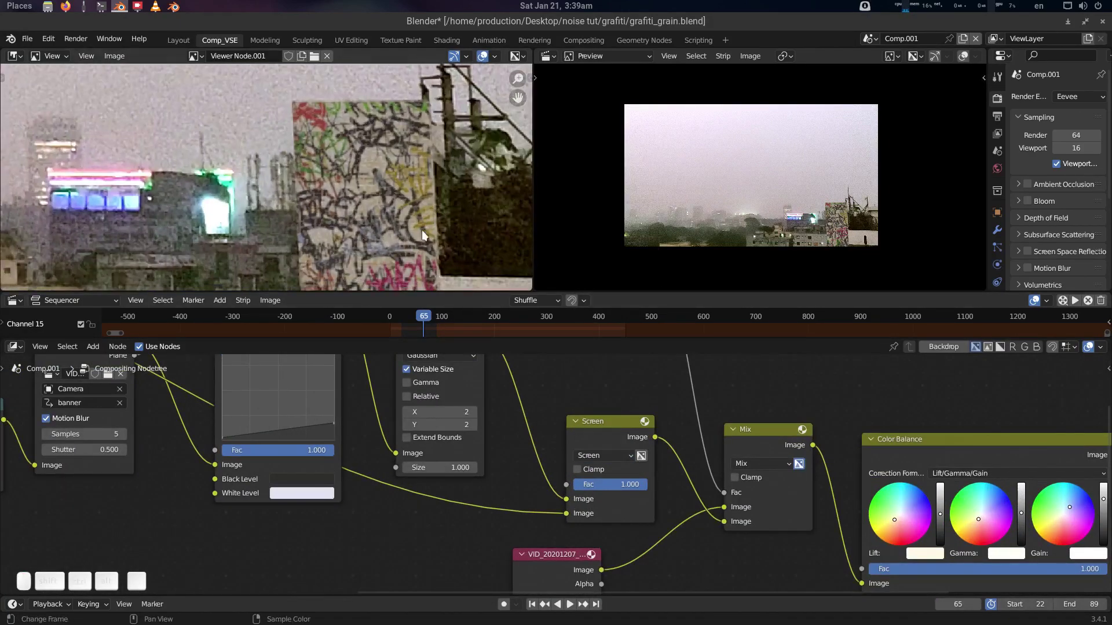
- Try a different Noise Amount on the Match Grain Noise node and set it to 1
scroll(353, 371, down, 5)
middle_drag(353, 370, 488, 468)
middle_drag(74, 401, 224, 409)
scroll(224, 408, up, 6)
drag(224, 405, 387, 405)
drag(355, 468, 435, 468)
click(416, 466)
text(1)
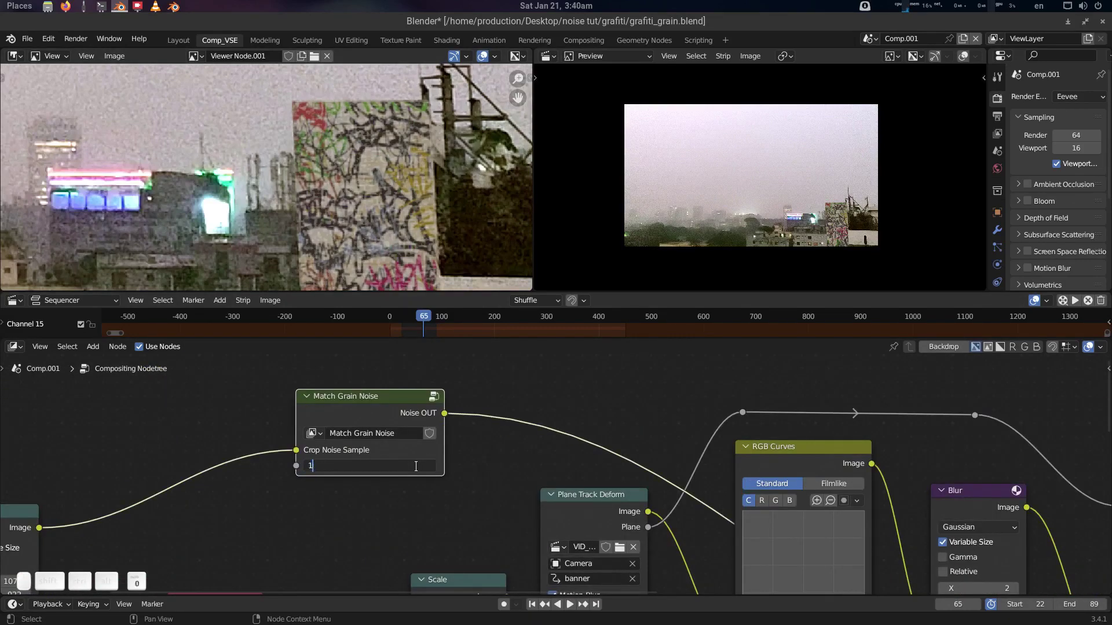
key(Return)
- Compare the graffiti without and with grain by lowering the Screen node's Fac to 0 and entering 1
middle_drag(354, 208, 358, 173)
middle_drag(848, 489, 553, 464)
middle_drag(810, 550, 510, 419)
scroll(510, 419, down, 1)
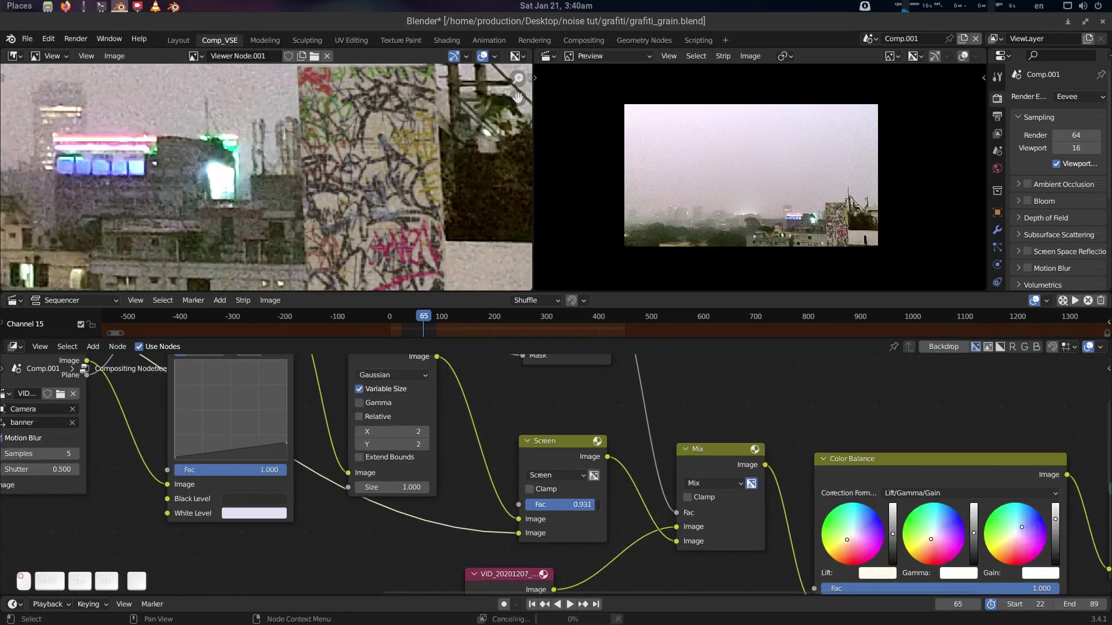
drag(597, 505, 579, 504)
mouse_move(405, 232)
middle_down()
mouse_move(428, 192)
mouse_move(420, 215)
middle_up()
click(569, 504)
text(1)
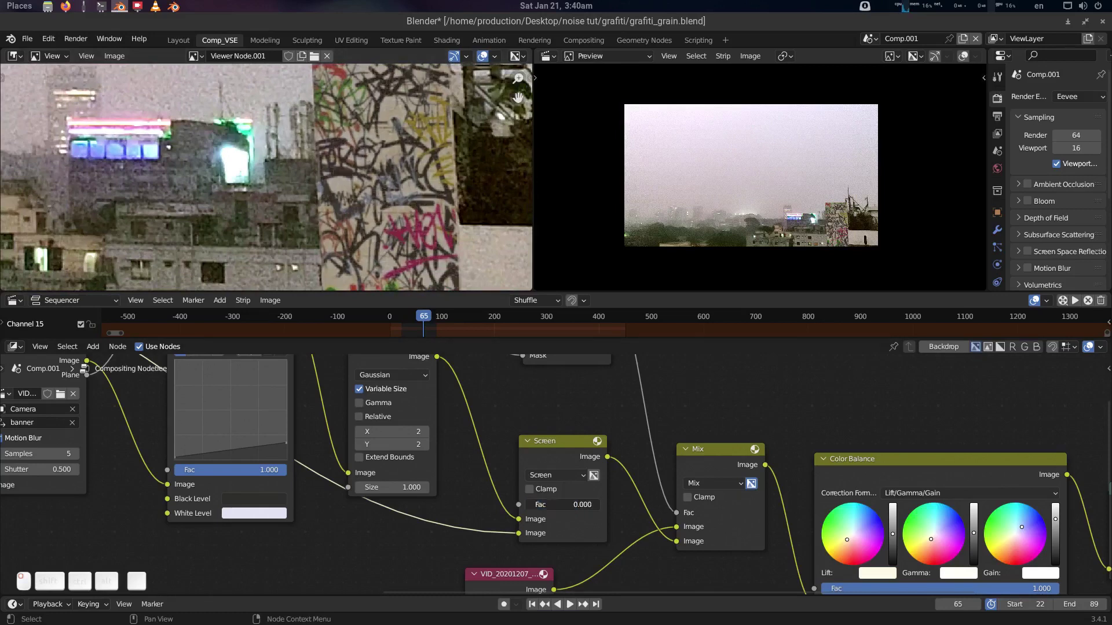
key(Return)
click(569, 504)
key(Return)
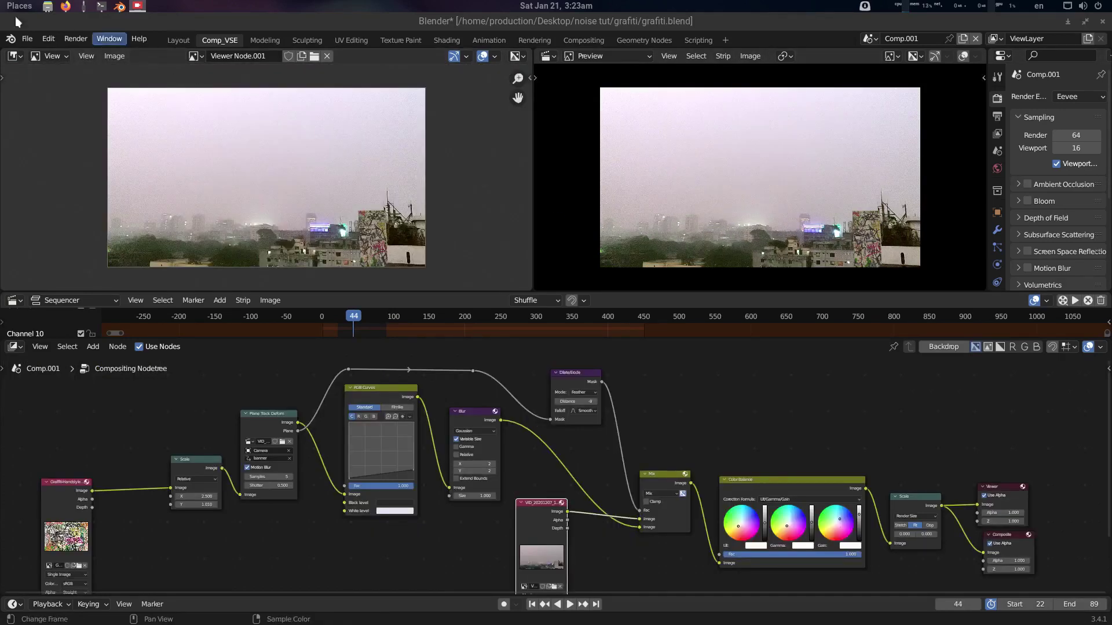
- Switch to Firefox and look at the download options and files of the cgvirus/Blender-Compositor-Extra-Nodes repository
click(66, 10)
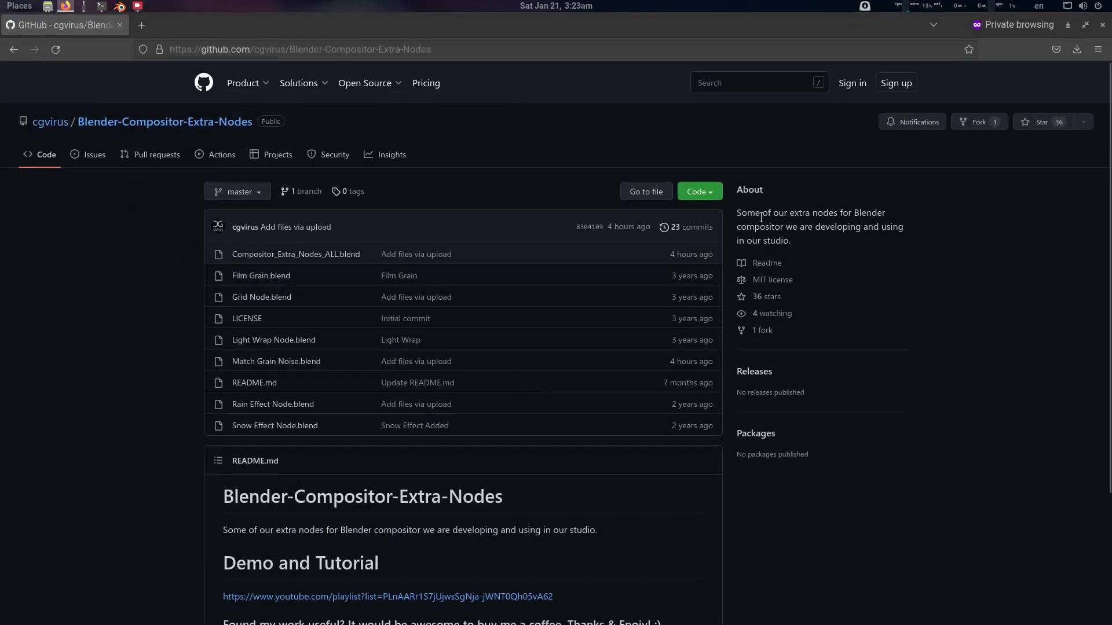
click(698, 192)
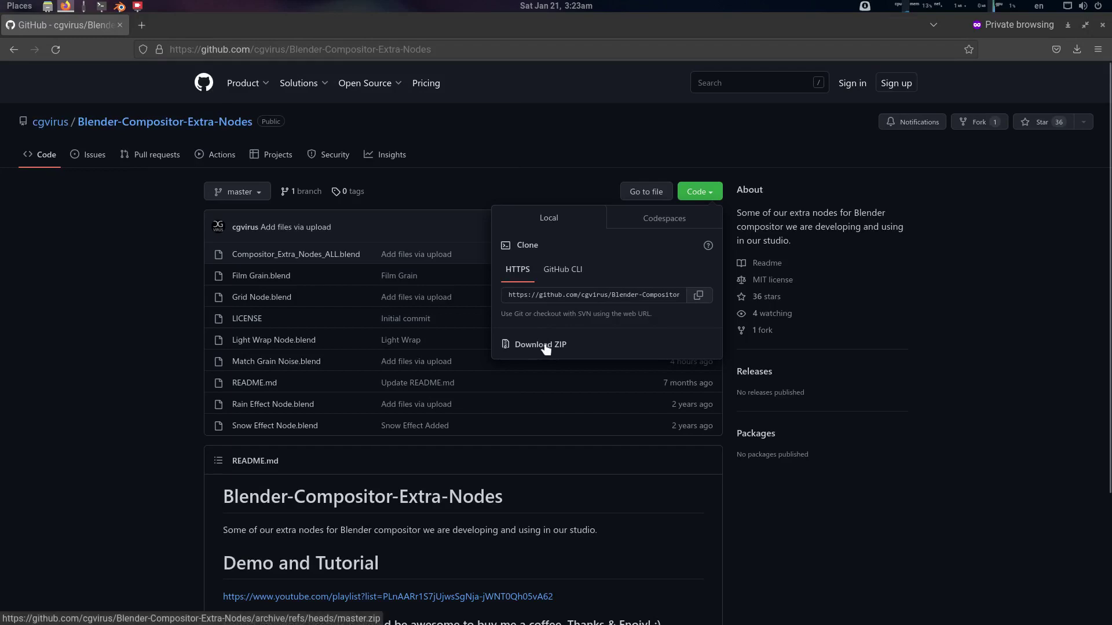
click(84, 303)
scroll(140, 299, down, 3)
scroll(140, 299, up, 3)
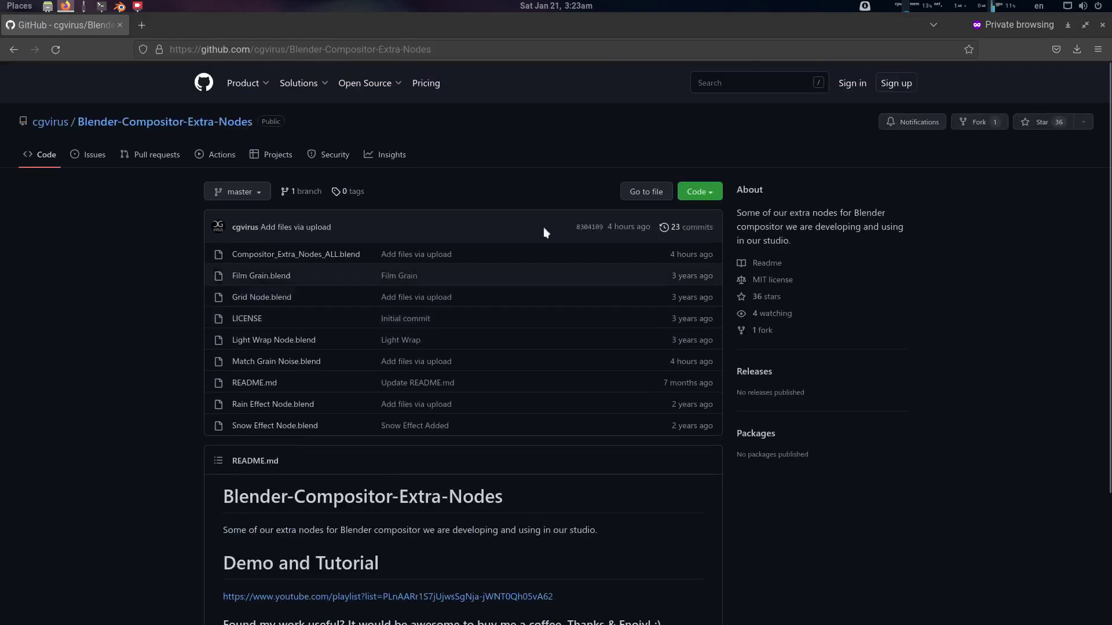
click(1067, 24)
- Extract the Blender-Compositor-Extra-Nodes archive on the Desktop and open the extracted folder
middle_drag(651, 403, 637, 418)
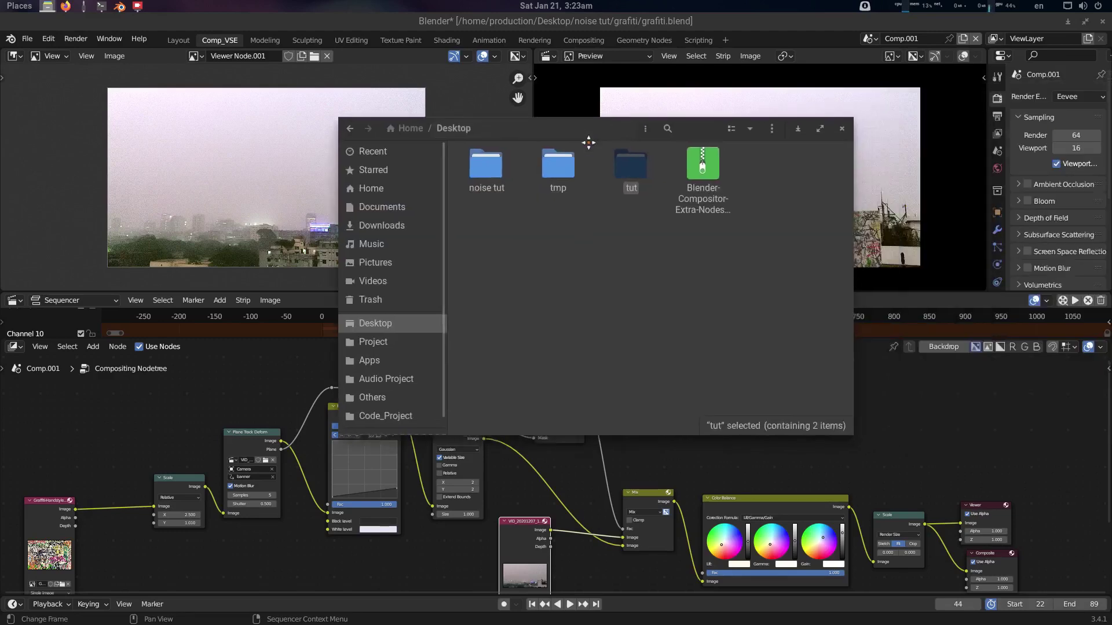
right_click(670, 199)
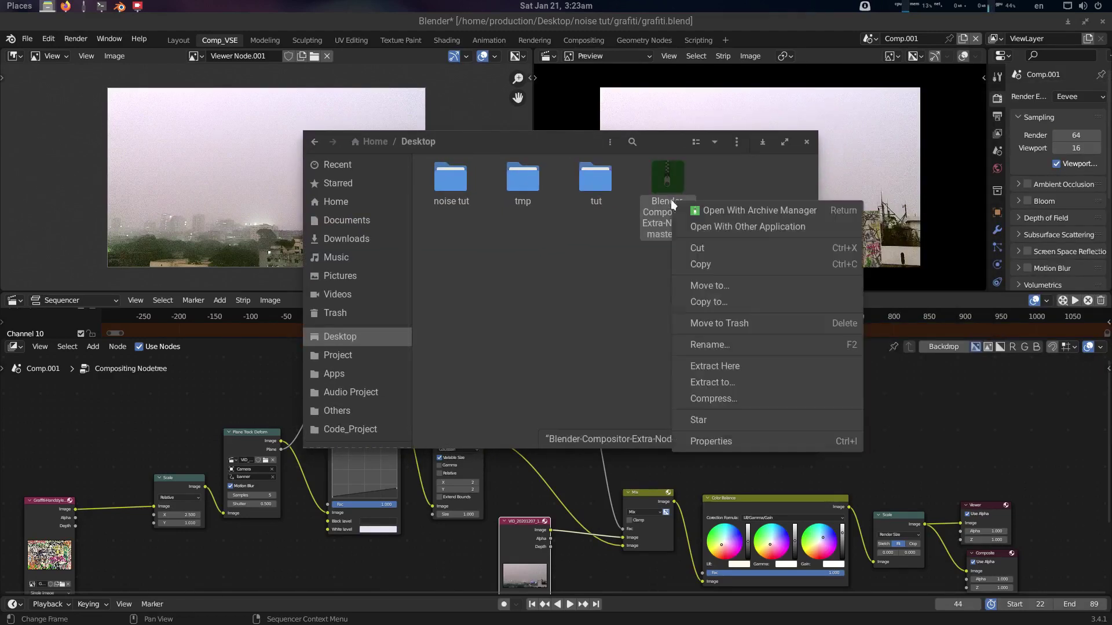
click(723, 367)
double_click(455, 194)
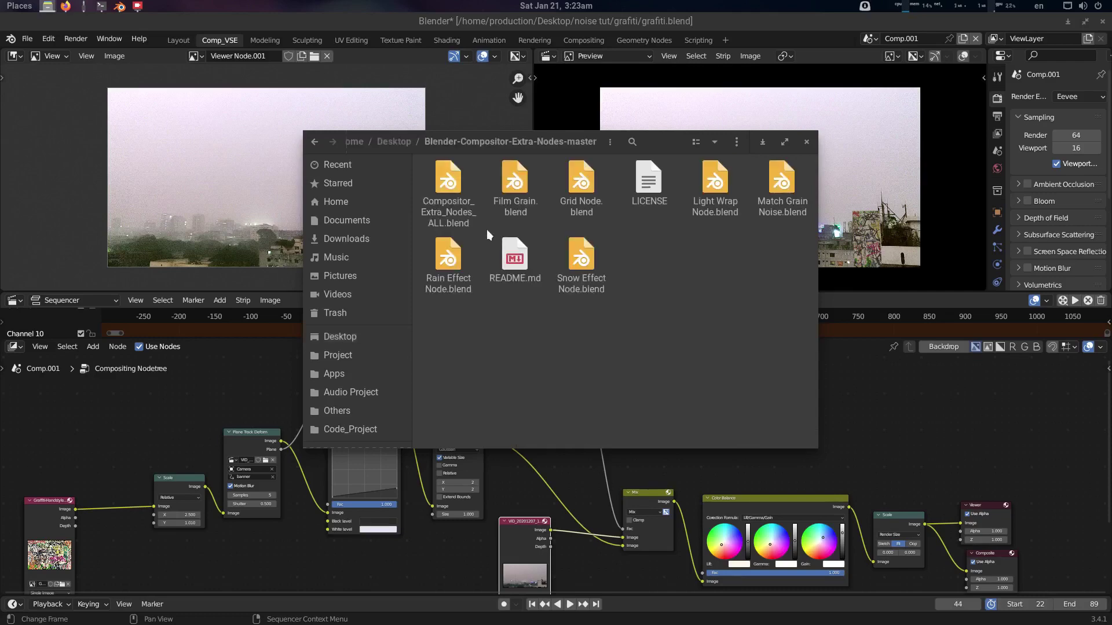
- Look over Compositor_Extra_Nodes_ALL.blend and Match Grain Noise.blend in the extracted folder, and put the file manager away
double_click(677, 140)
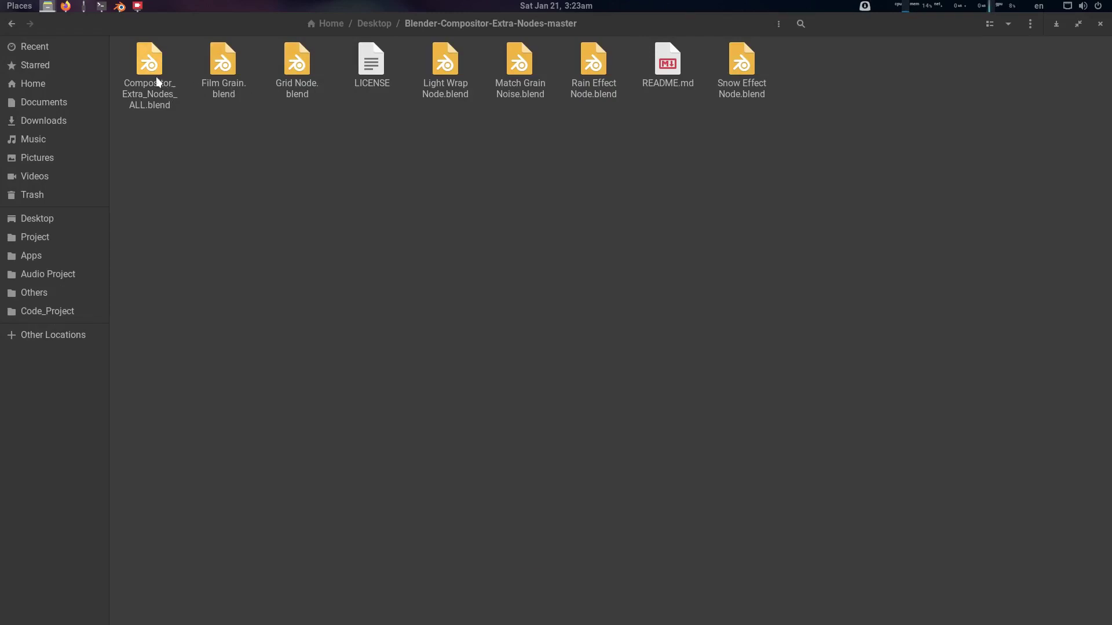
click(149, 108)
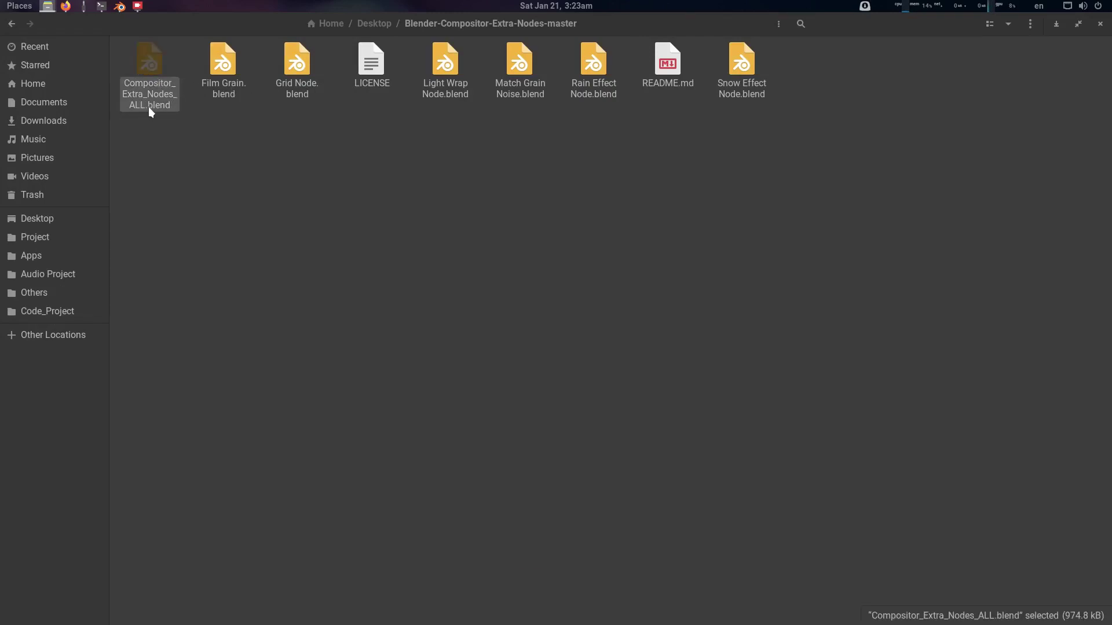
double_click(714, 37)
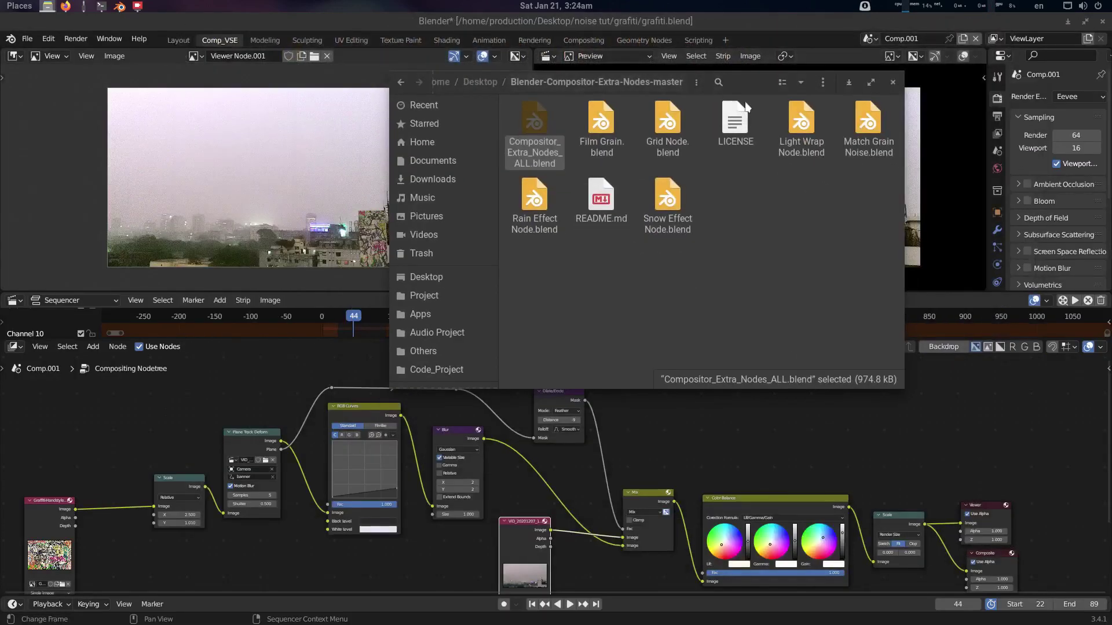
click(863, 150)
click(849, 82)
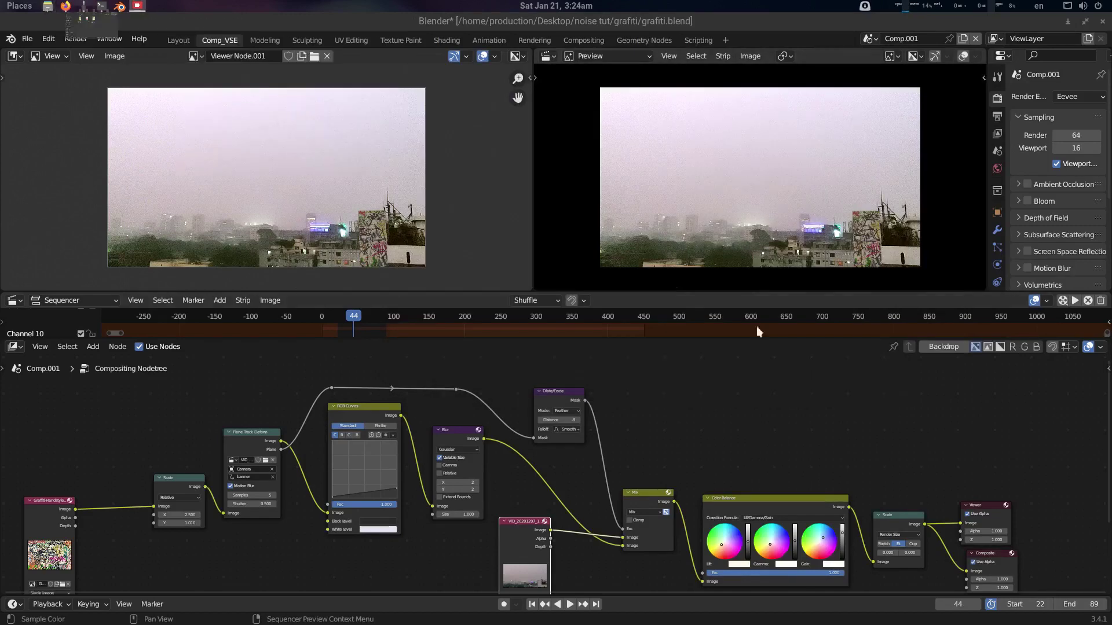
- Start appending in Blender, clear the recent folders list and open the Blender-Compositor-Extra-Nodes-master folder on the Desktop
click(652, 395)
right_click(643, 403)
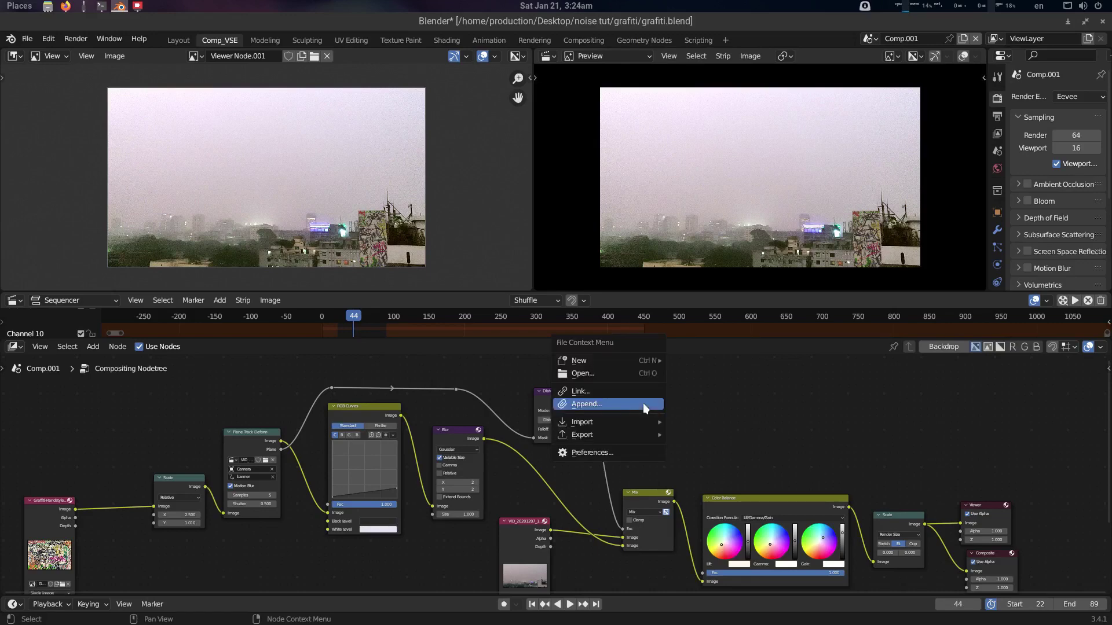
click(643, 403)
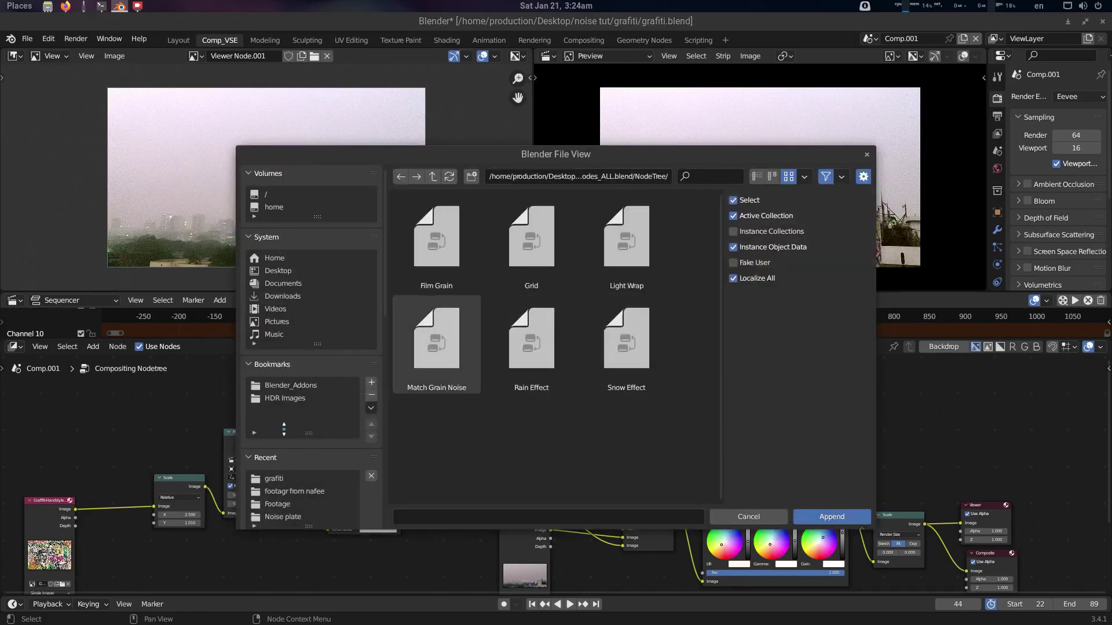
click(280, 273)
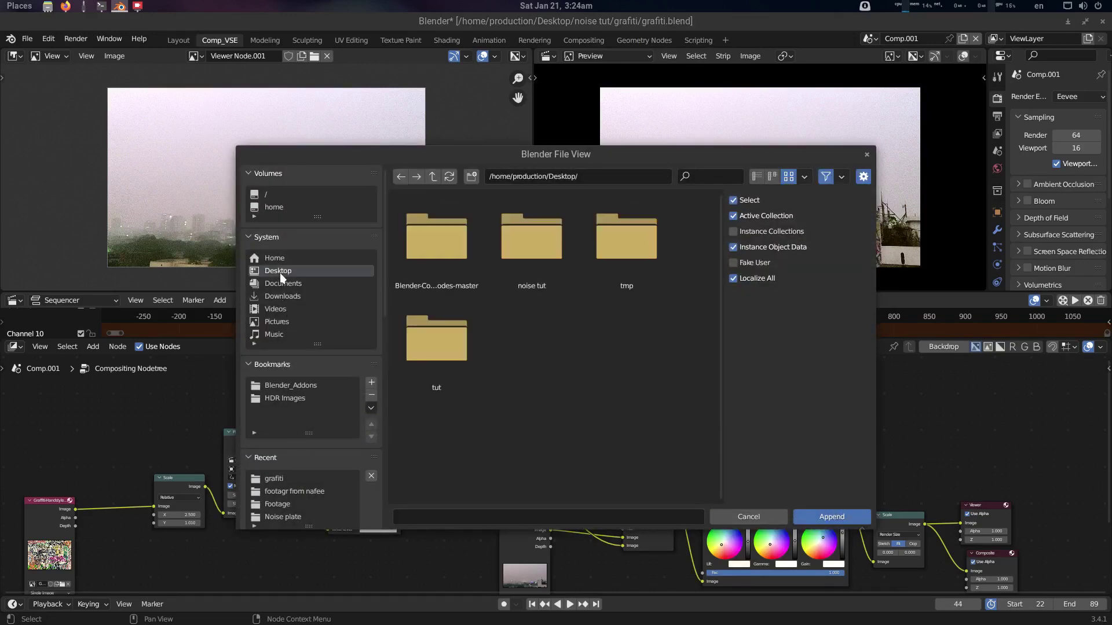
click(368, 477)
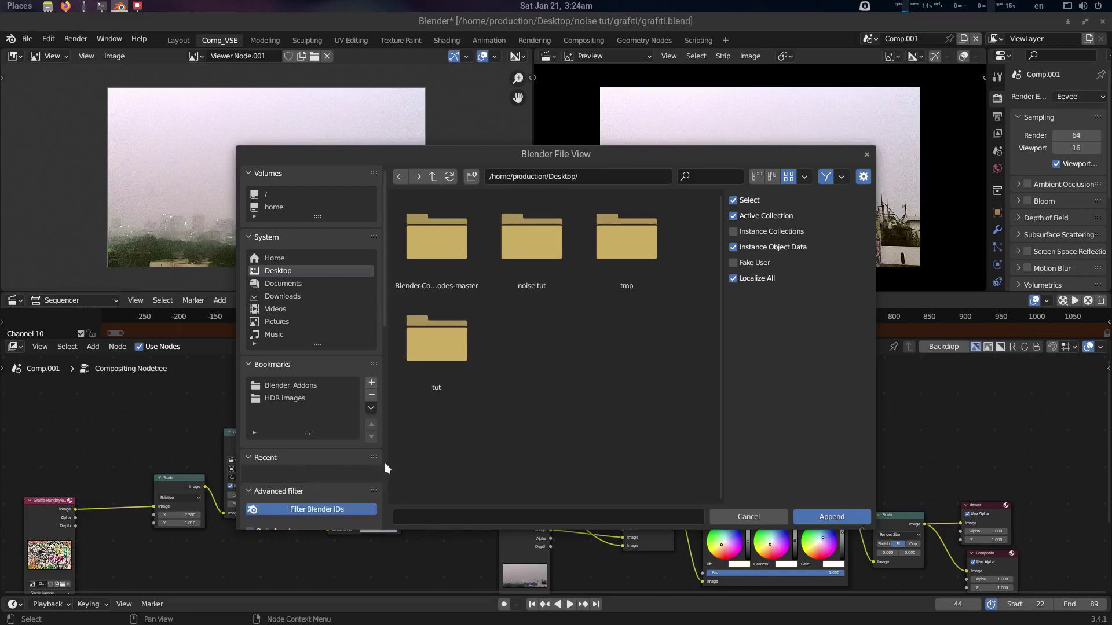
double_click(448, 266)
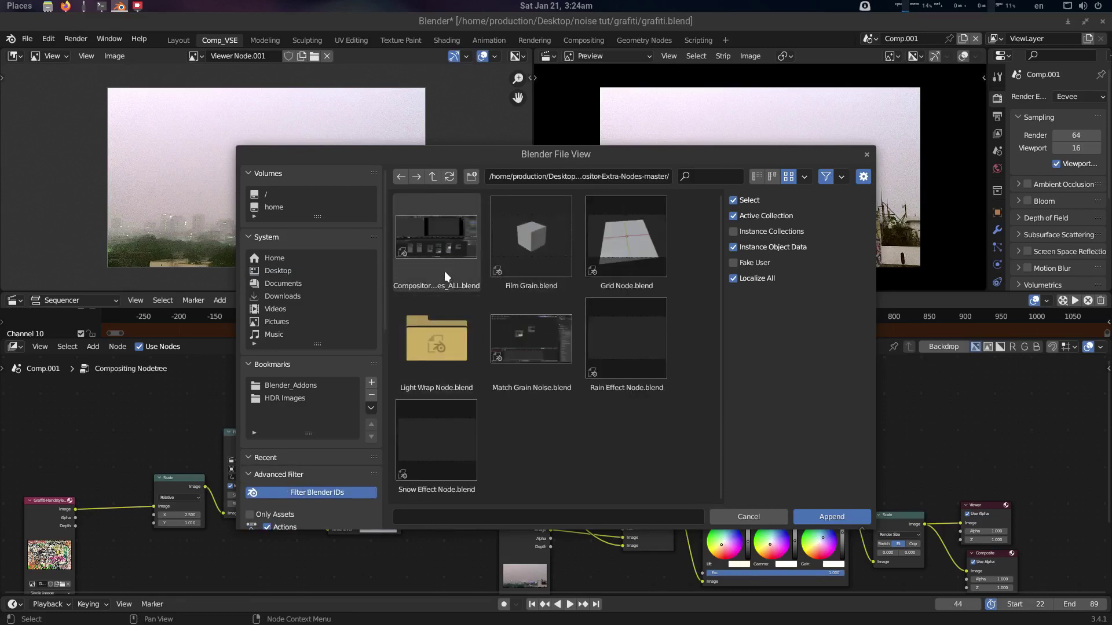
- Append the Match Grain Noise node tree from Compositor_Extra_Nodes_ALL.blend
double_click(445, 274)
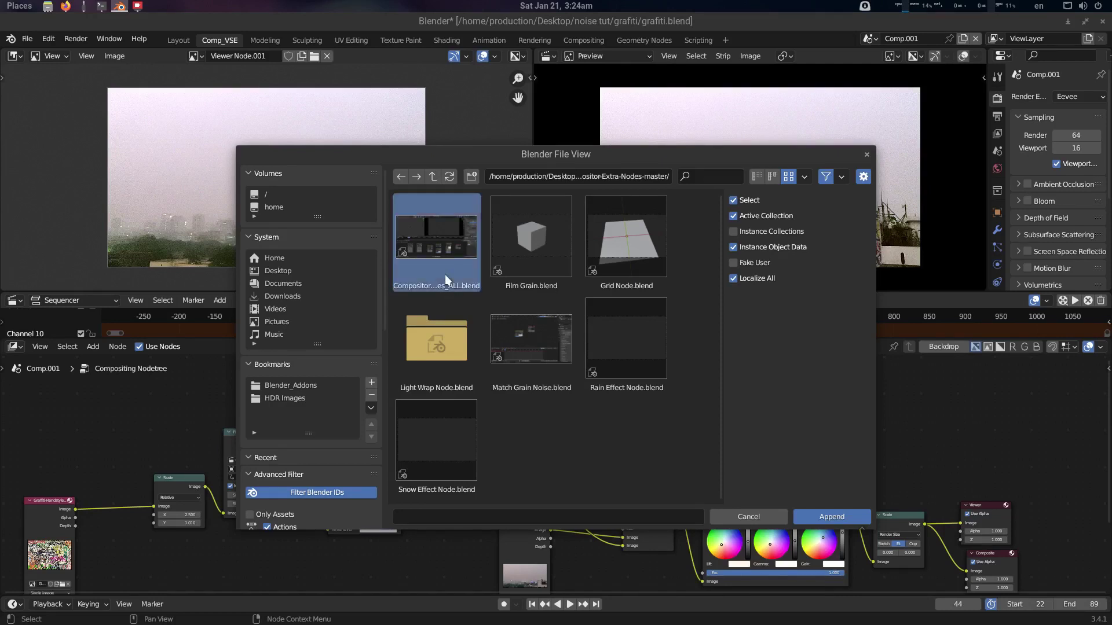
double_click(638, 362)
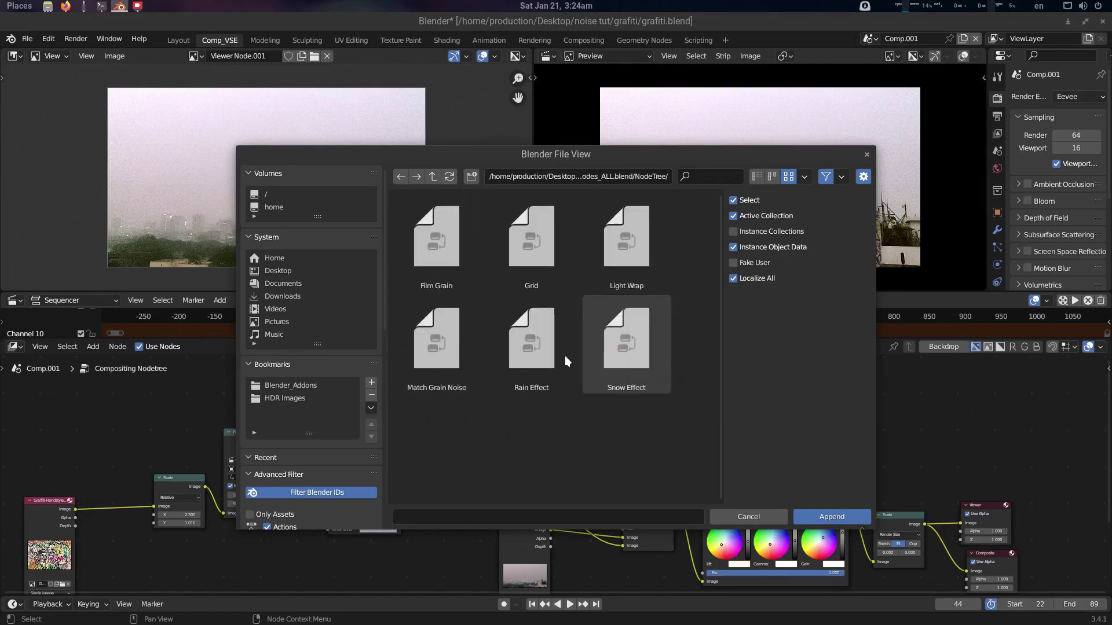
click(454, 363)
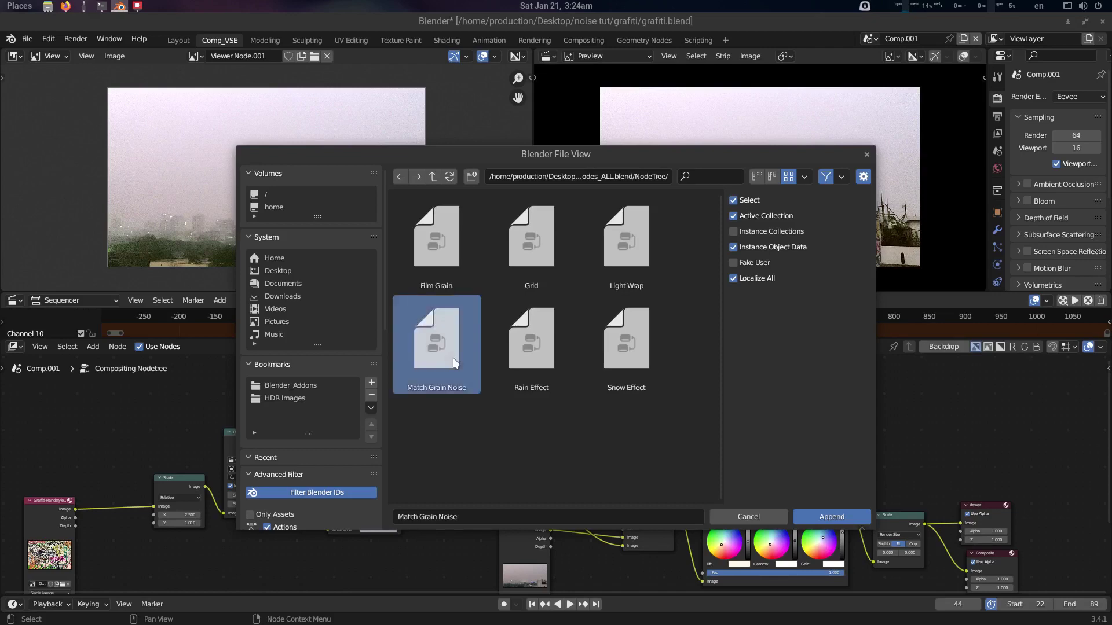
double_click(453, 358)
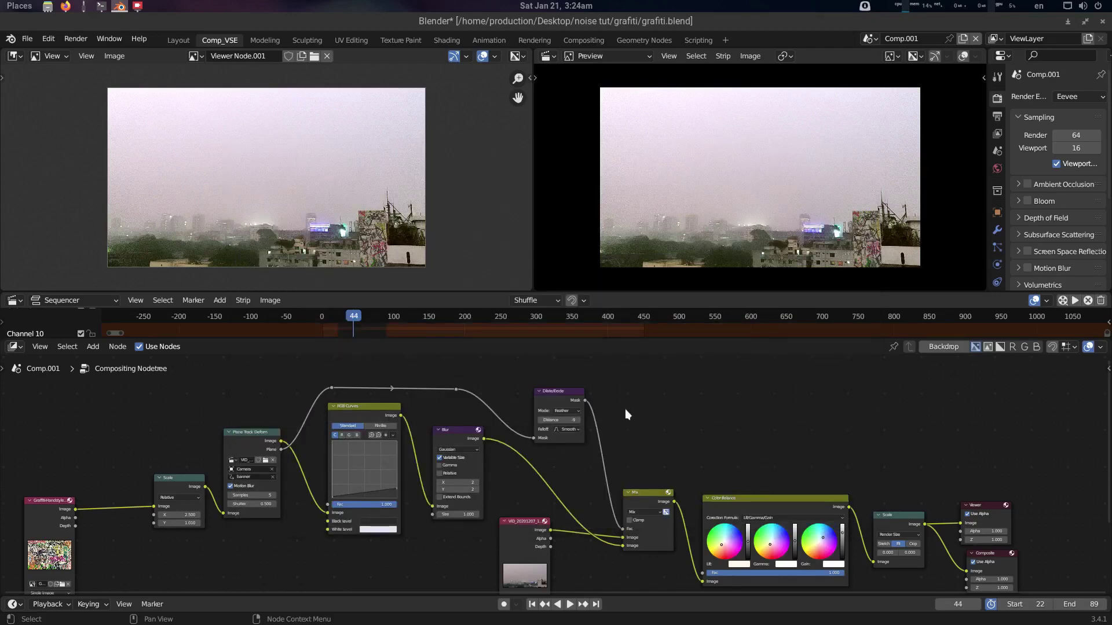
- Play the composite for a stretch and examine the graffiti wall closely in the viewer image
middle_drag(625, 414, 705, 434)
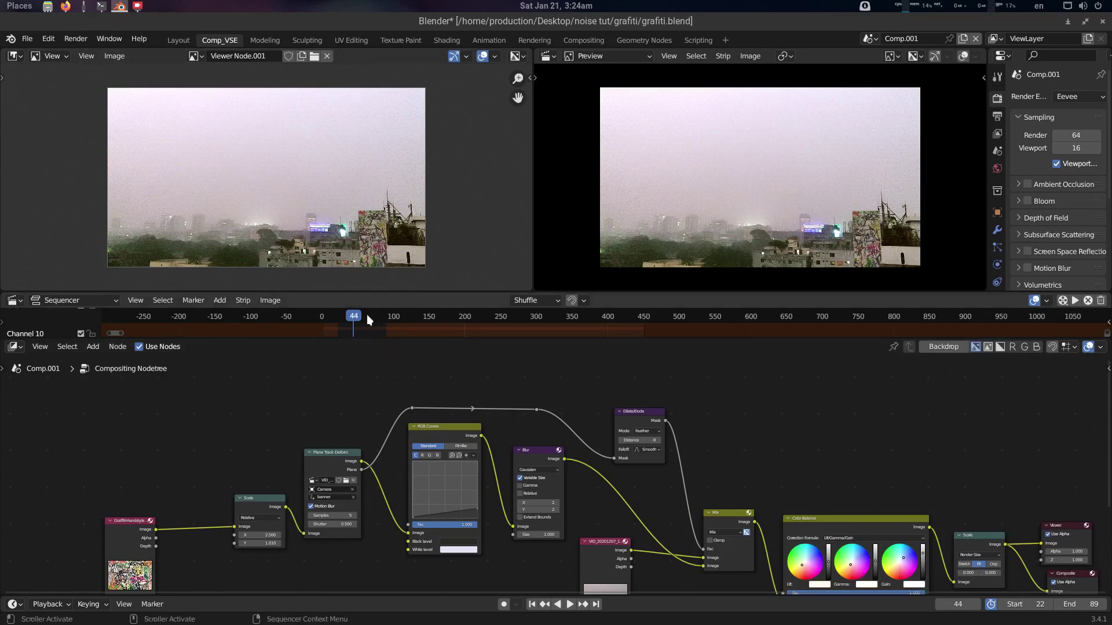
key(space)
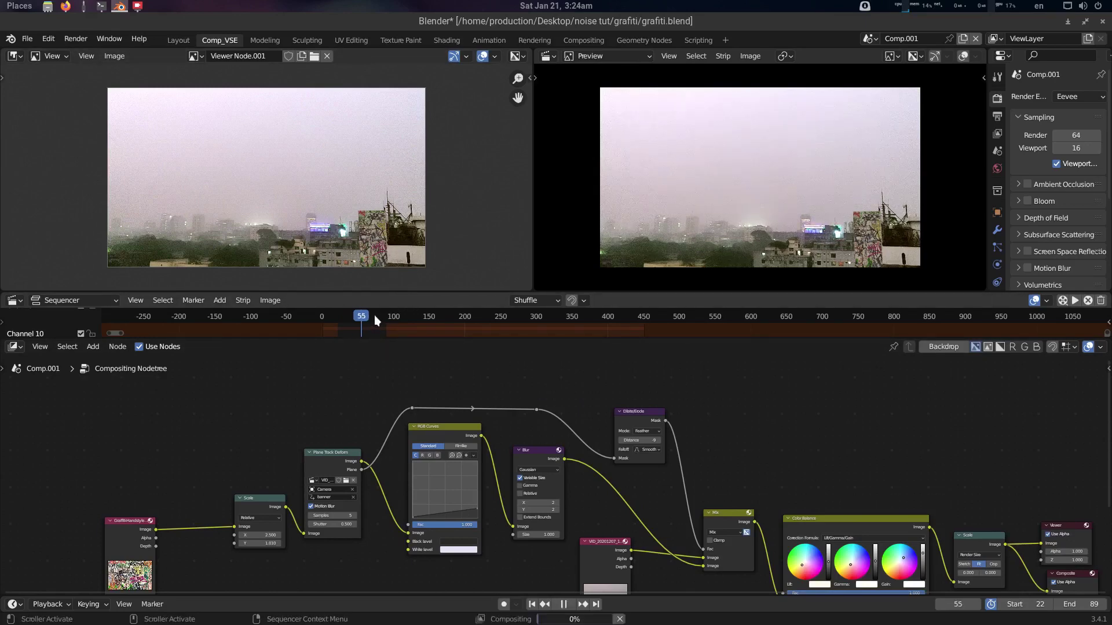
key(space)
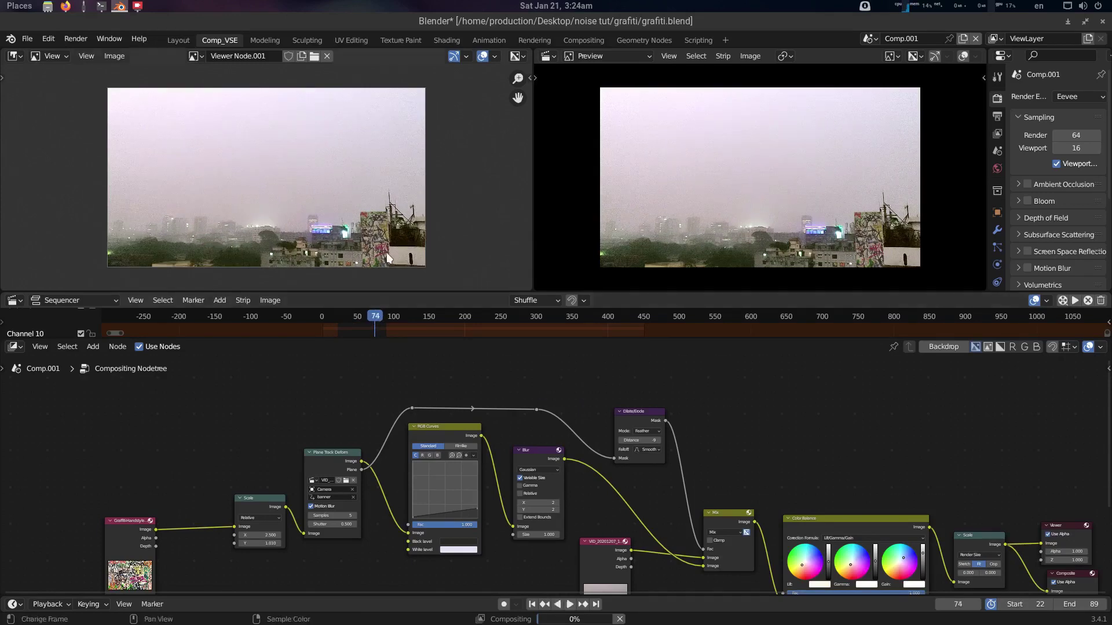
scroll(418, 251, up, 5)
middle_drag(418, 251, 246, 168)
scroll(301, 177, down, 4)
middle_drag(330, 200, 346, 213)
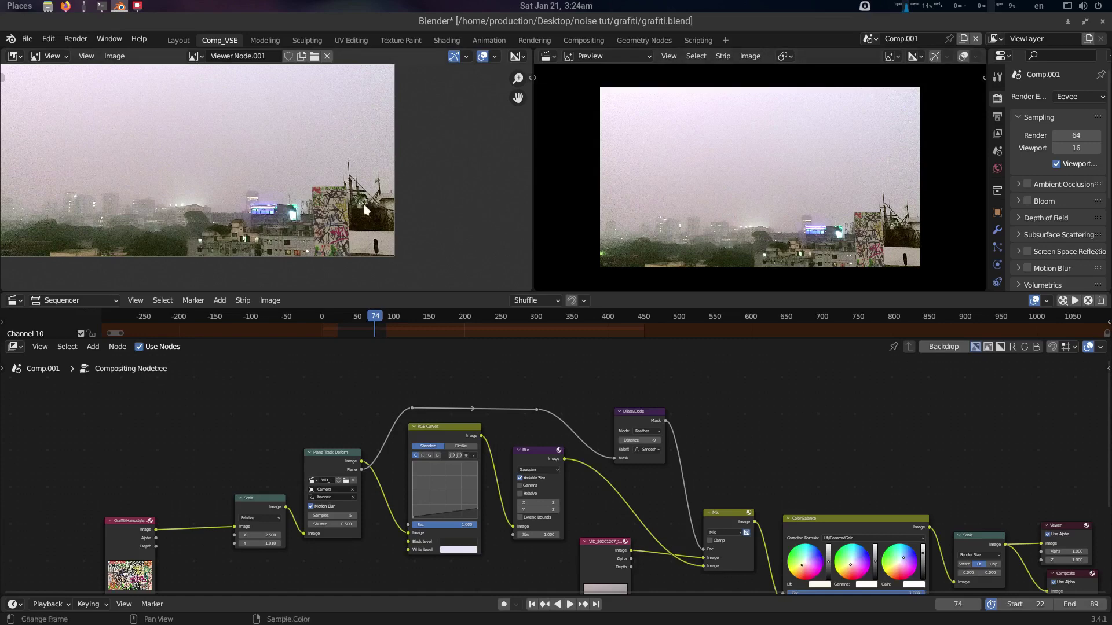
middle_drag(345, 208, 371, 225)
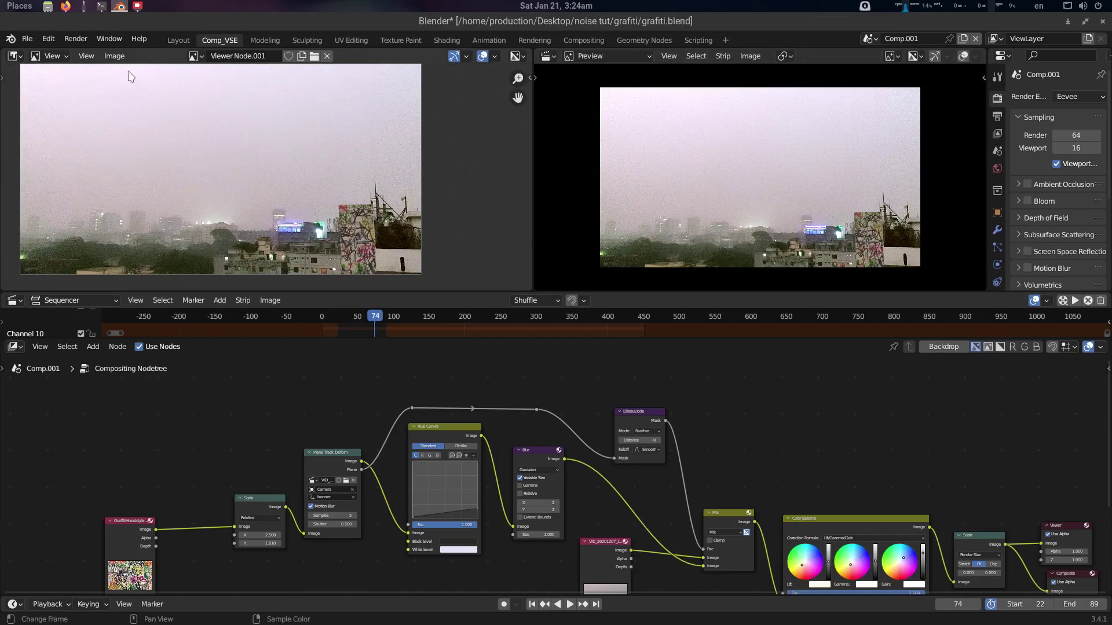
- Change the viewer area to the Movie Clip Editor to show the plane track, and focus on the Plane Track Deform node
click(15, 56)
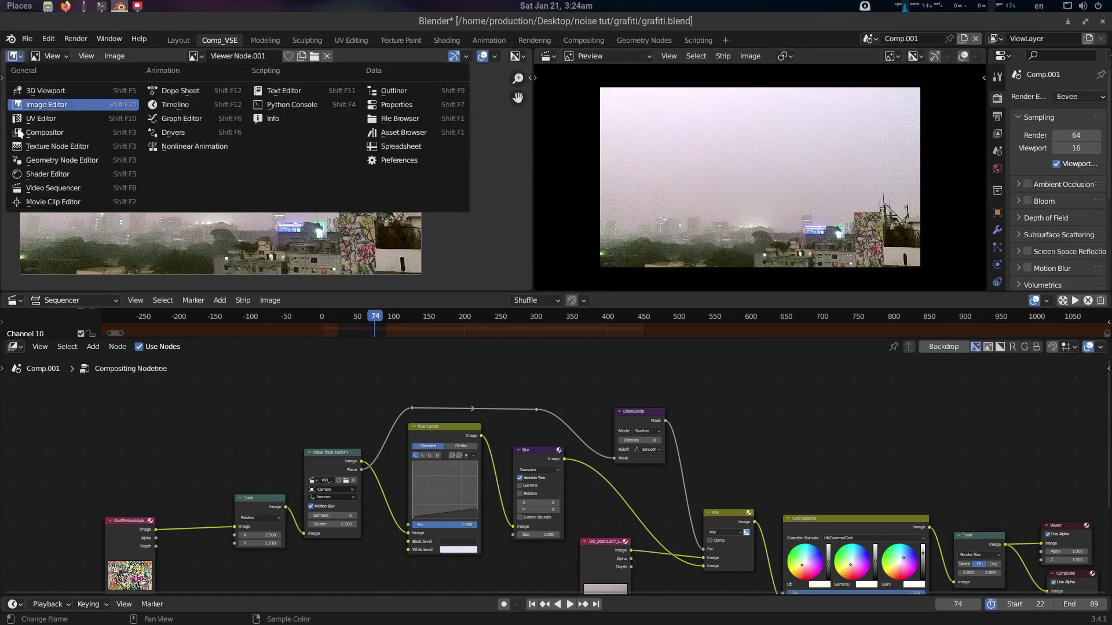
click(58, 201)
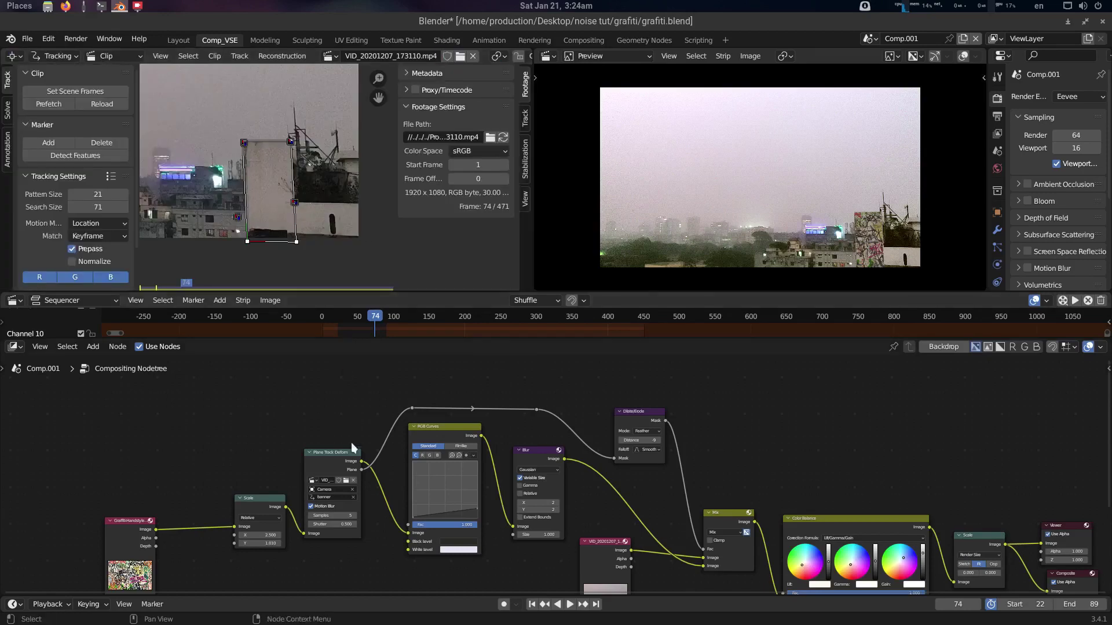
scroll(348, 459, up, 3)
middle_drag(279, 459, 370, 433)
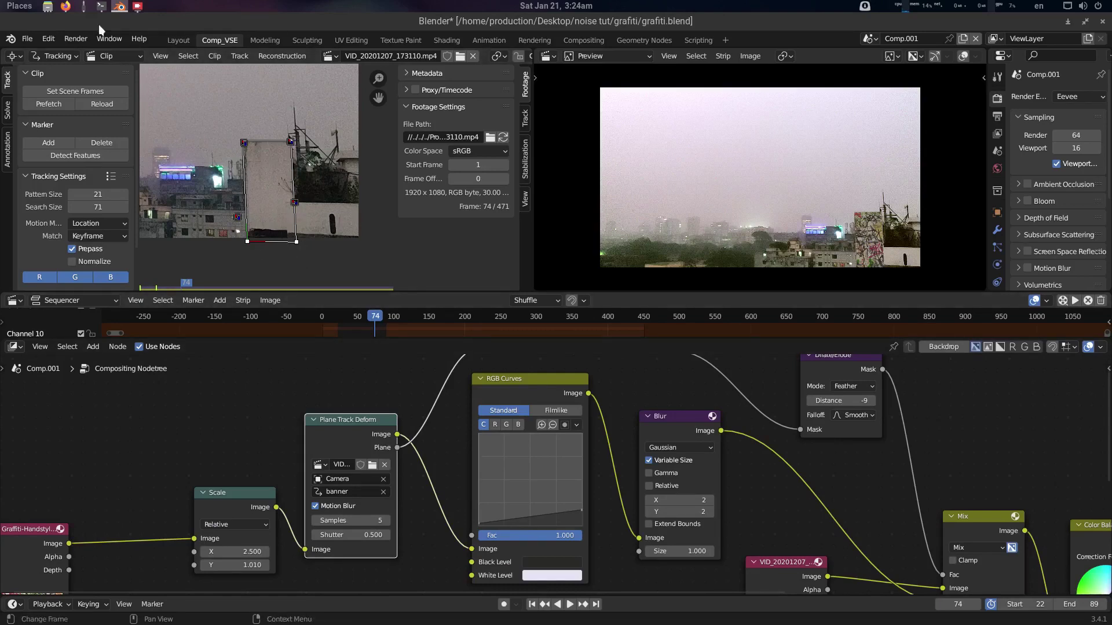
- Change the Movie Clip Editor area back to the Image Editor so it shows the viewer node's composite
click(15, 56)
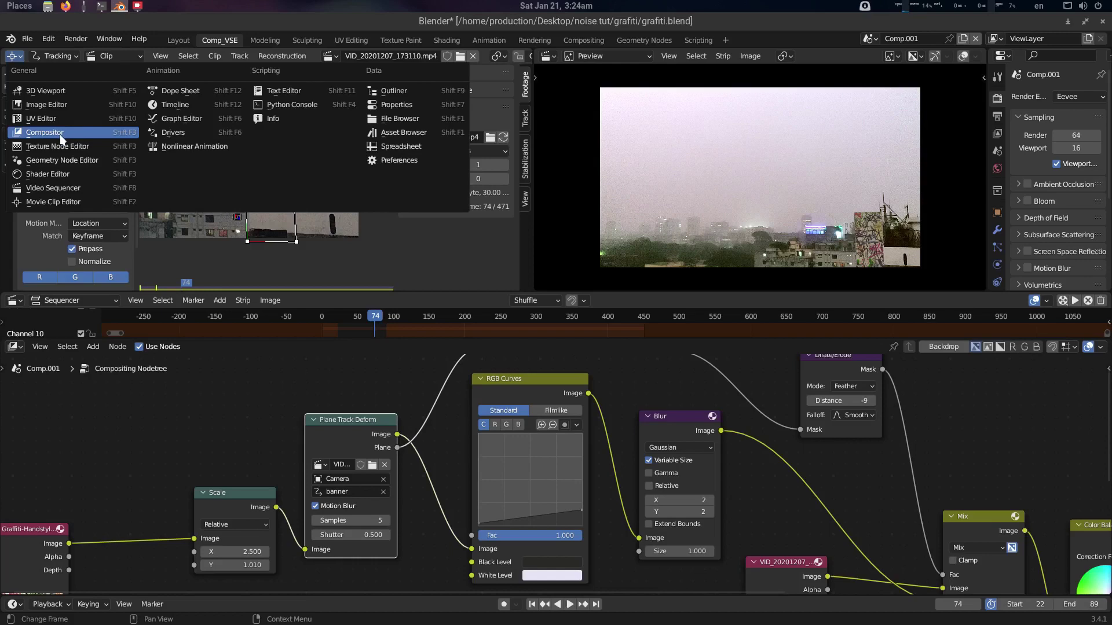
click(58, 104)
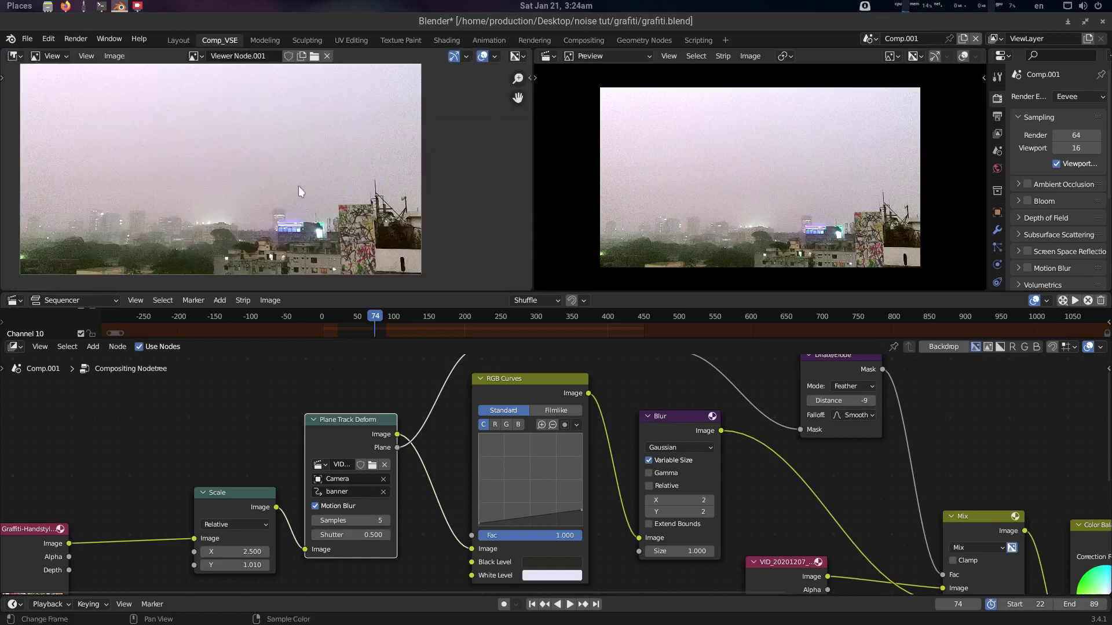
scroll(297, 186, down, 2)
scroll(311, 223, up, 1)
- Move the graffiti image node slightly upward in the node tree and focus the viewer image on the graffiti wall
middle_drag(202, 426, 356, 358)
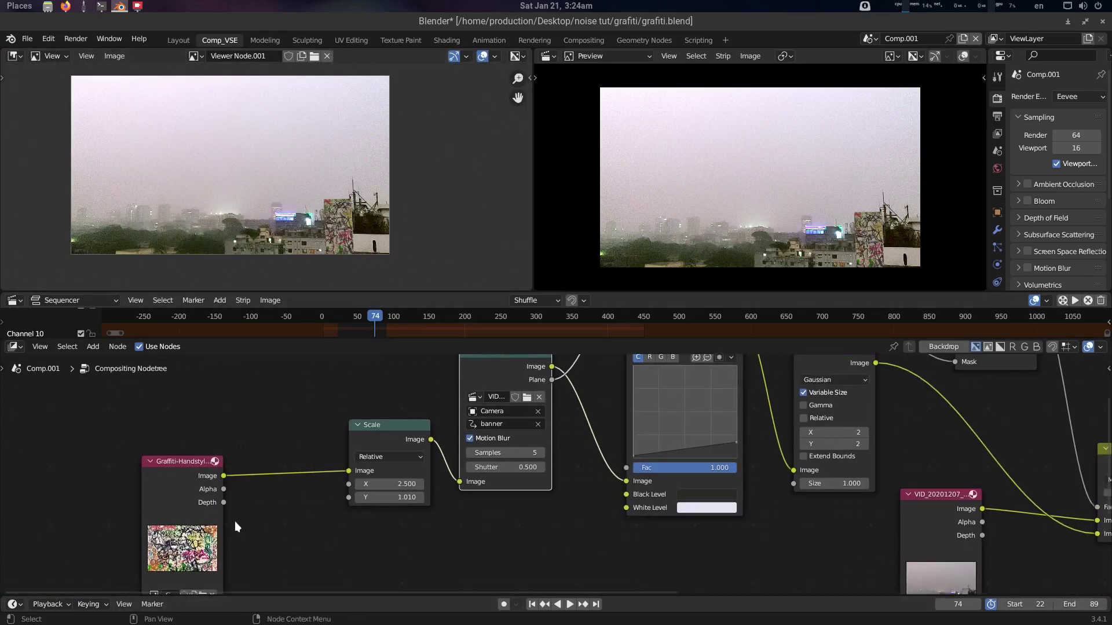
drag(187, 467, 198, 445)
scroll(313, 180, up, 6)
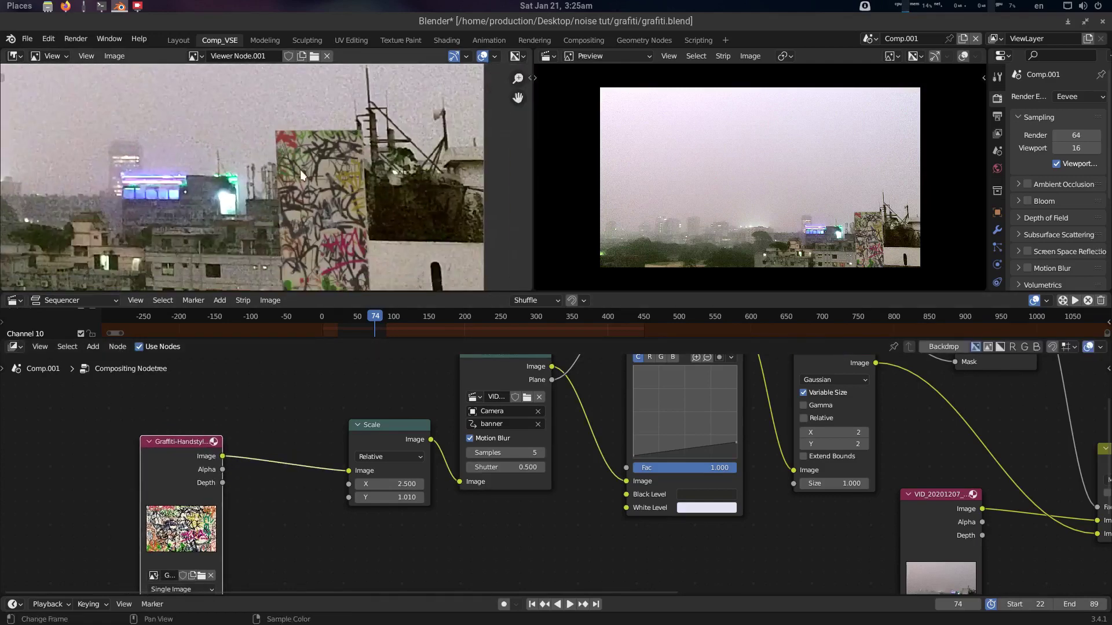
middle_drag(324, 187, 279, 163)
scroll(293, 170, down, 1)
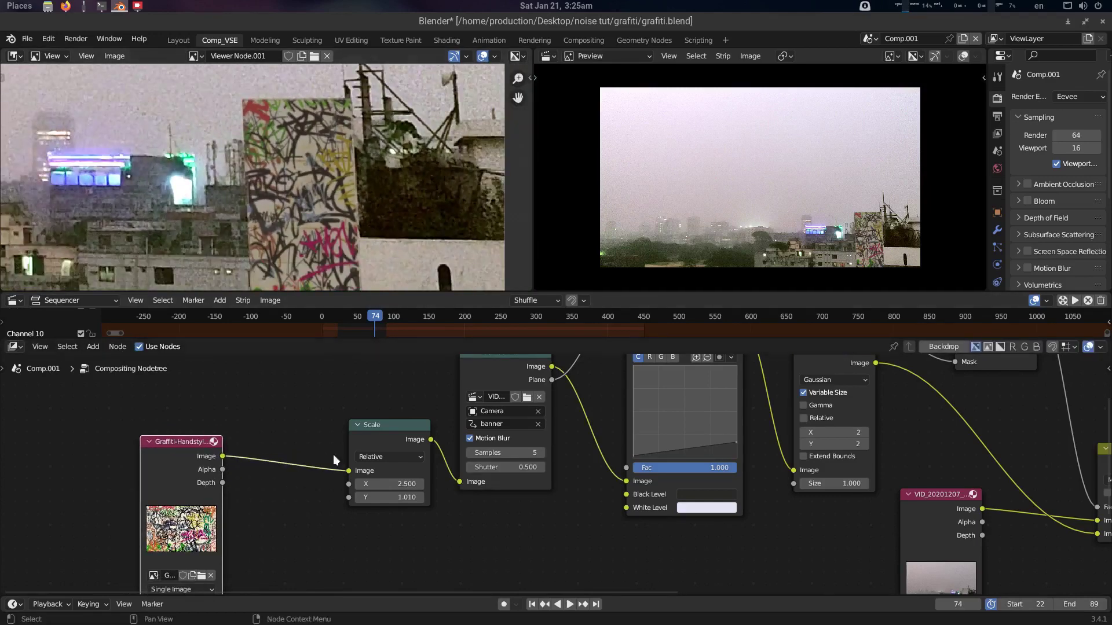
- Try a different X scale on the graffiti's Scale node, and set X back to 2.5
middle_drag(329, 411, 211, 422)
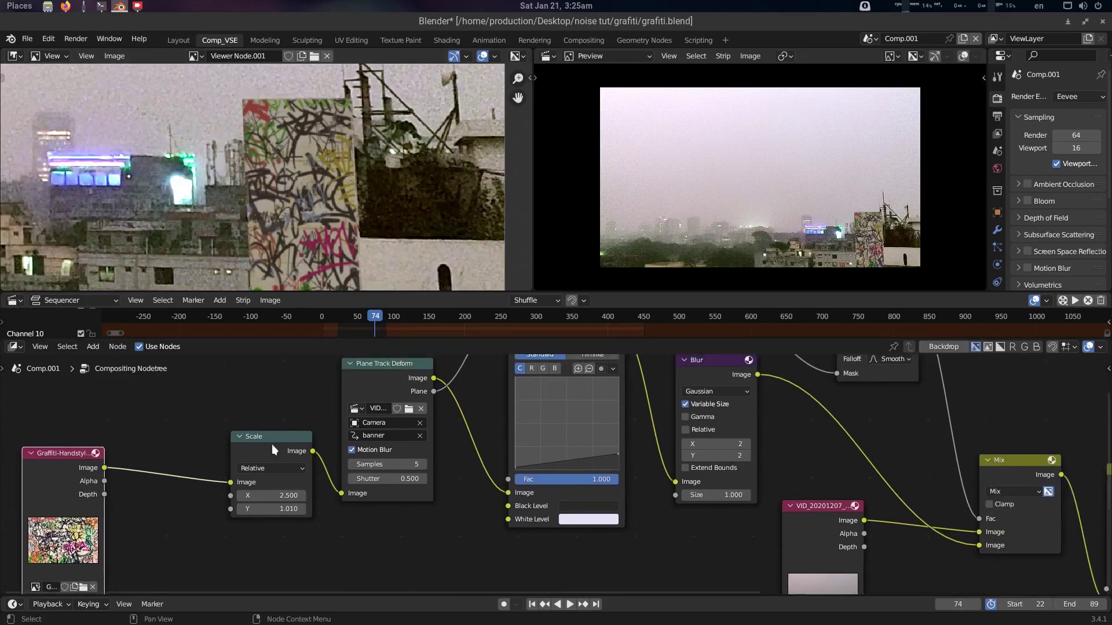
drag(290, 495, 316, 495)
click(290, 496)
text(2.5)
key(Return)
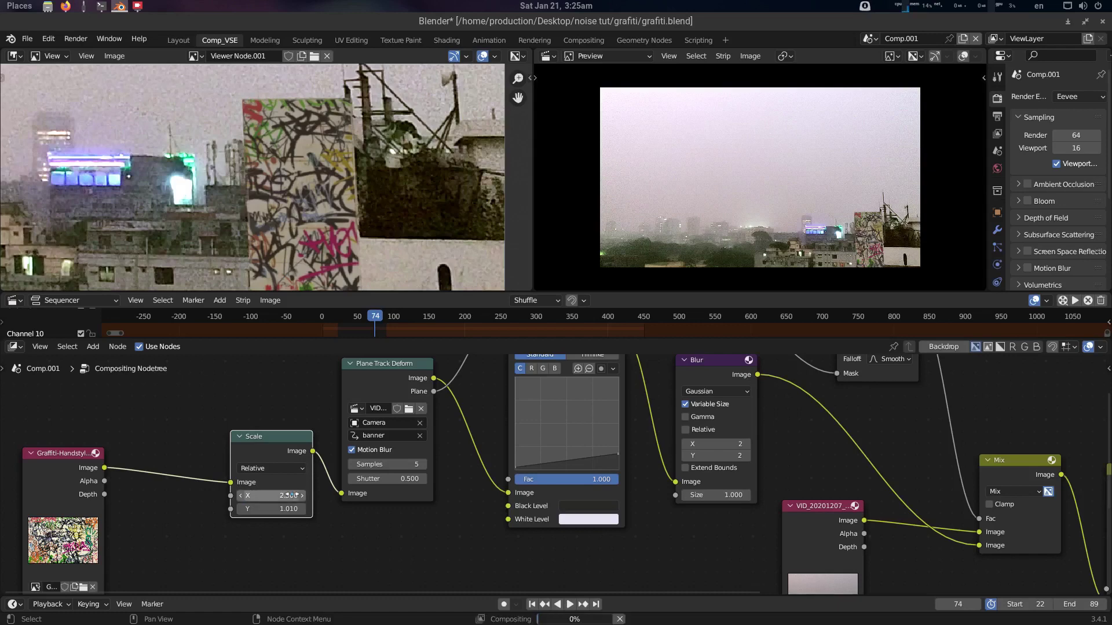
- Review the Plane Track Deform node and the RGB Curves node that process the graffiti image
click(387, 377)
scroll(429, 404, down, 3)
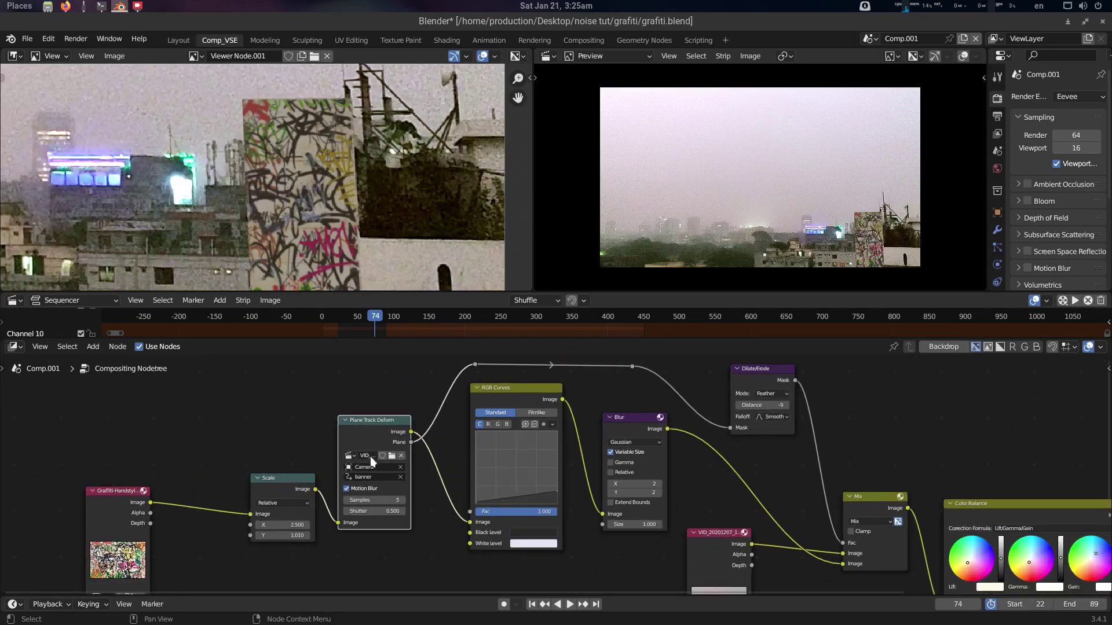
middle_drag(451, 481, 361, 484)
click(428, 392)
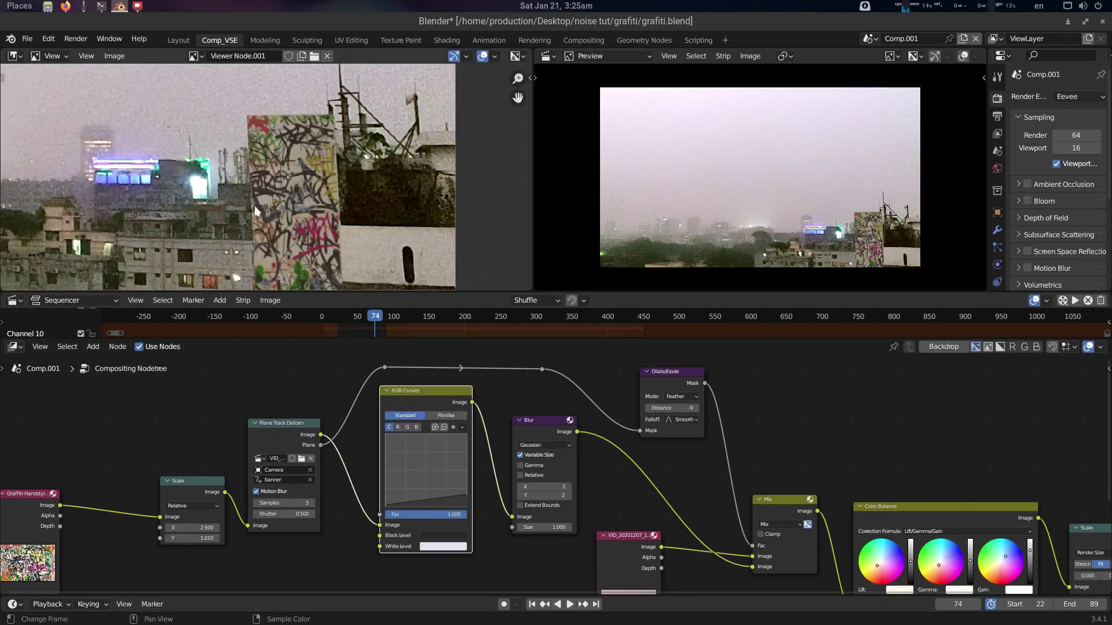
- Mute the Color Balance node to view the composite without its colour correction
middle_drag(972, 543, 768, 495)
click(762, 480)
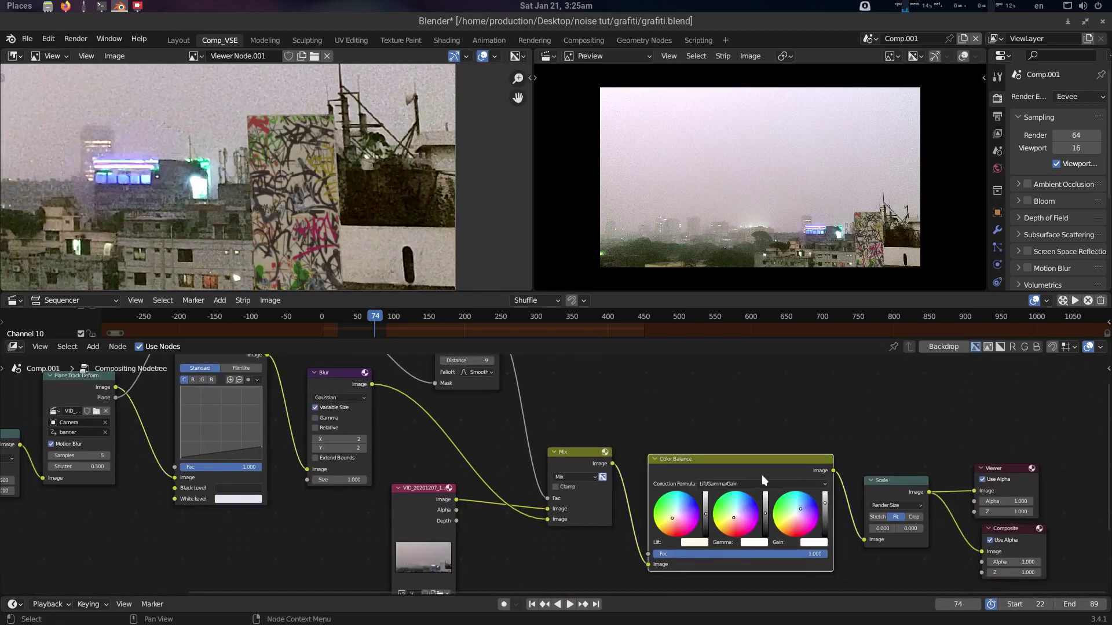
key(m)
- Select the RGB Curves node for review, and mute and unmute the Blur node to compare the graffiti's sharpness
middle_drag(504, 427, 617, 454)
click(318, 373)
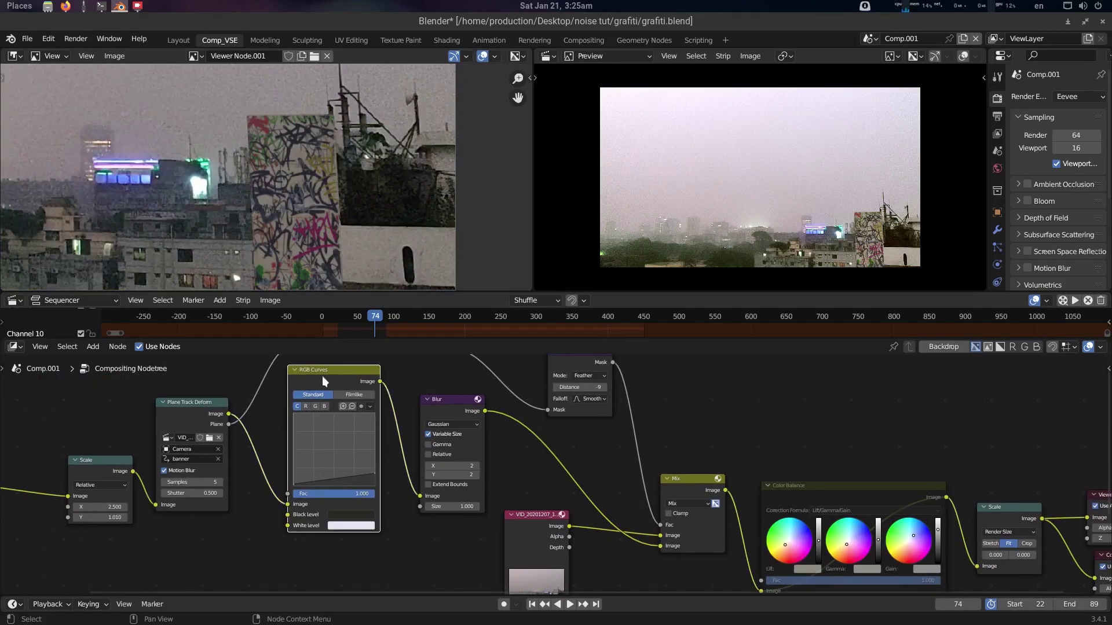
middle_drag(401, 387, 362, 407)
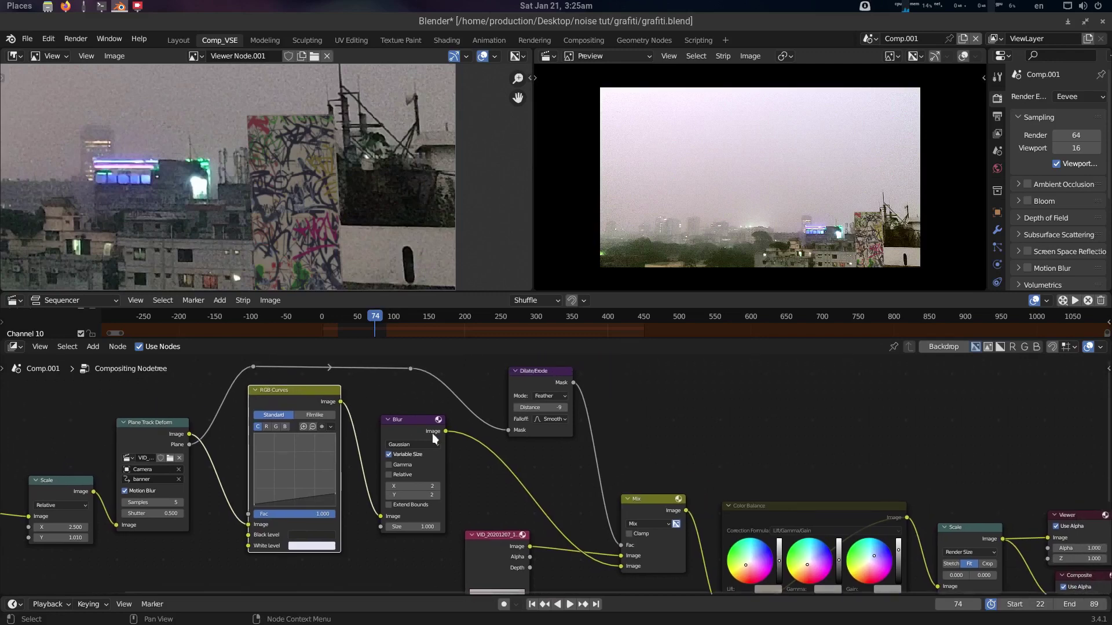
click(409, 422)
key(m)
key(m)
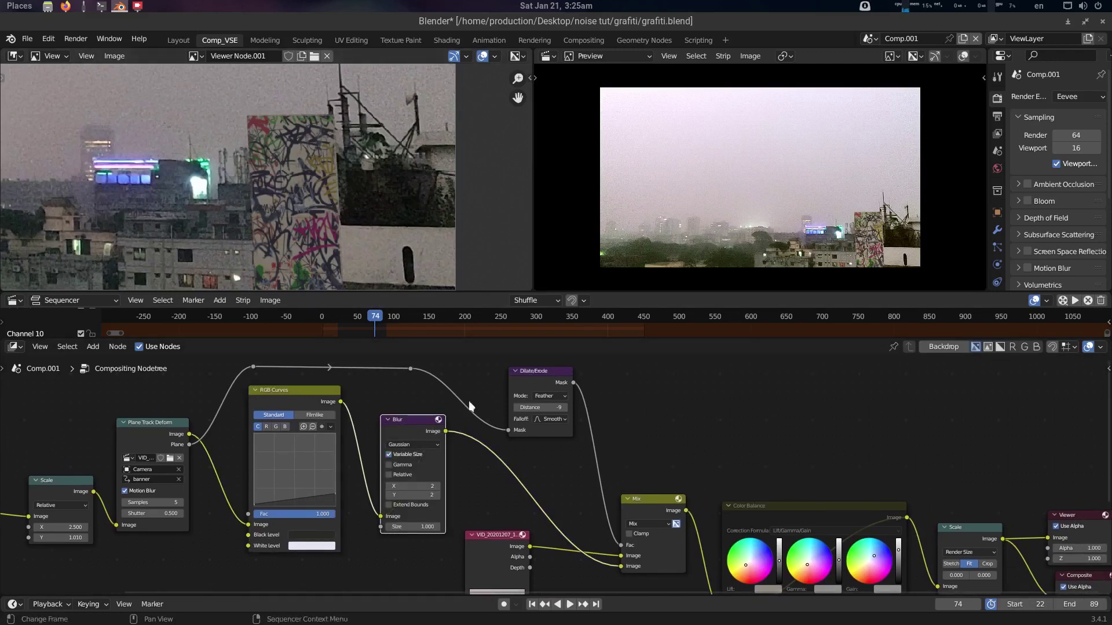
- Mute and unmute the Dilate/Erode node while inspecting the edges of the graffiti wall up close
middle_drag(468, 401, 450, 412)
click(498, 387)
scroll(313, 129, up, 4)
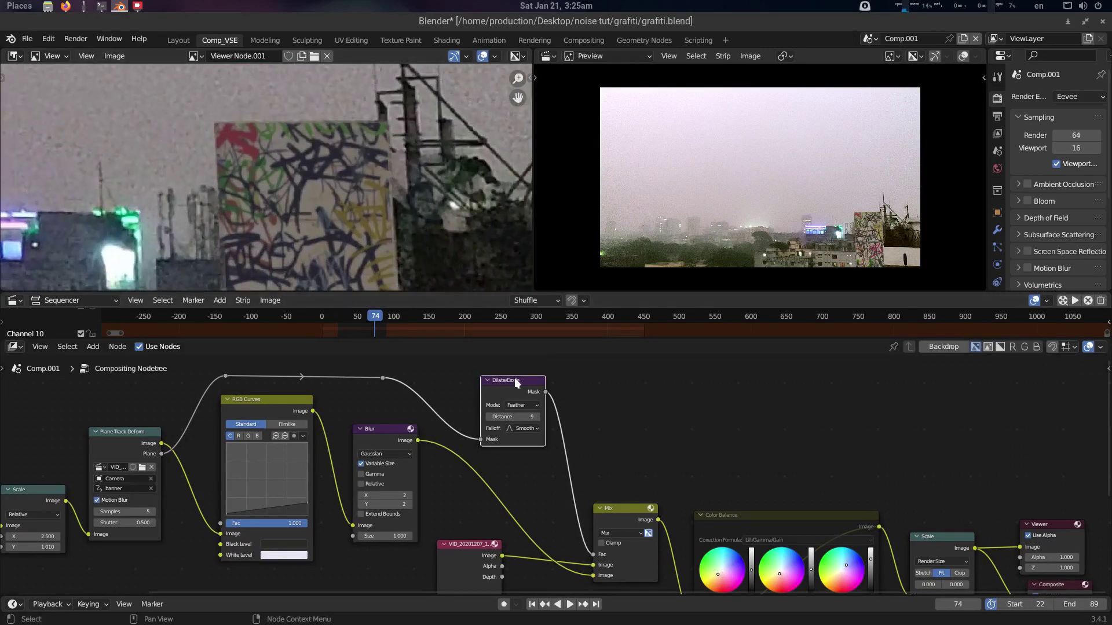
key(m)
key(m)
scroll(407, 224, down, 4)
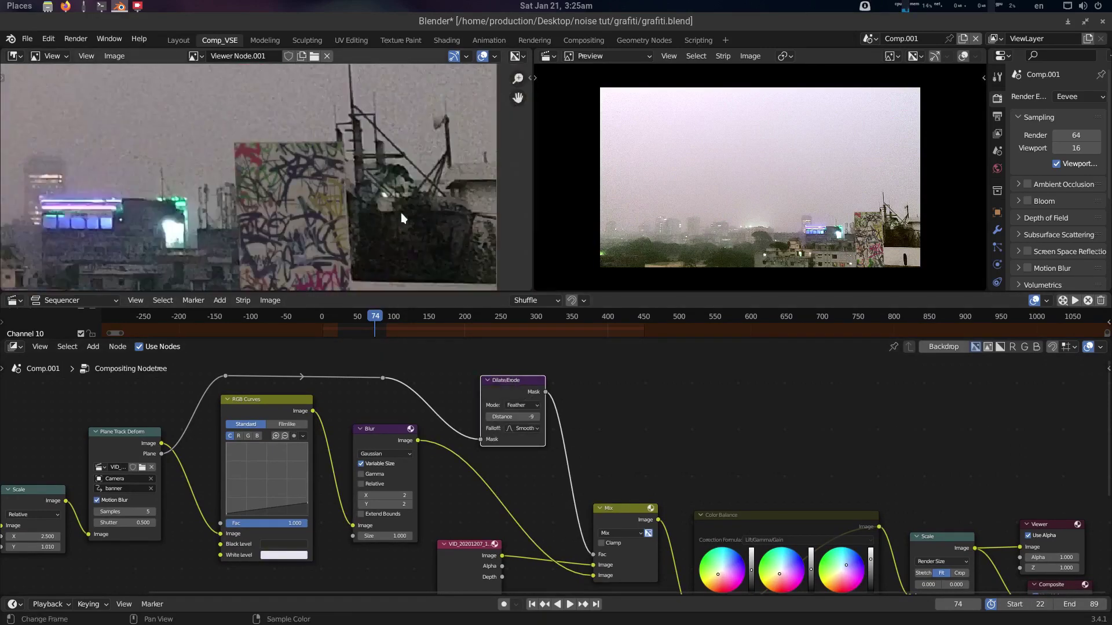
- Toggle the Mix node's mute off and on to compare the wall with and without graffiti, leaving the node active
middle_drag(600, 459, 603, 384)
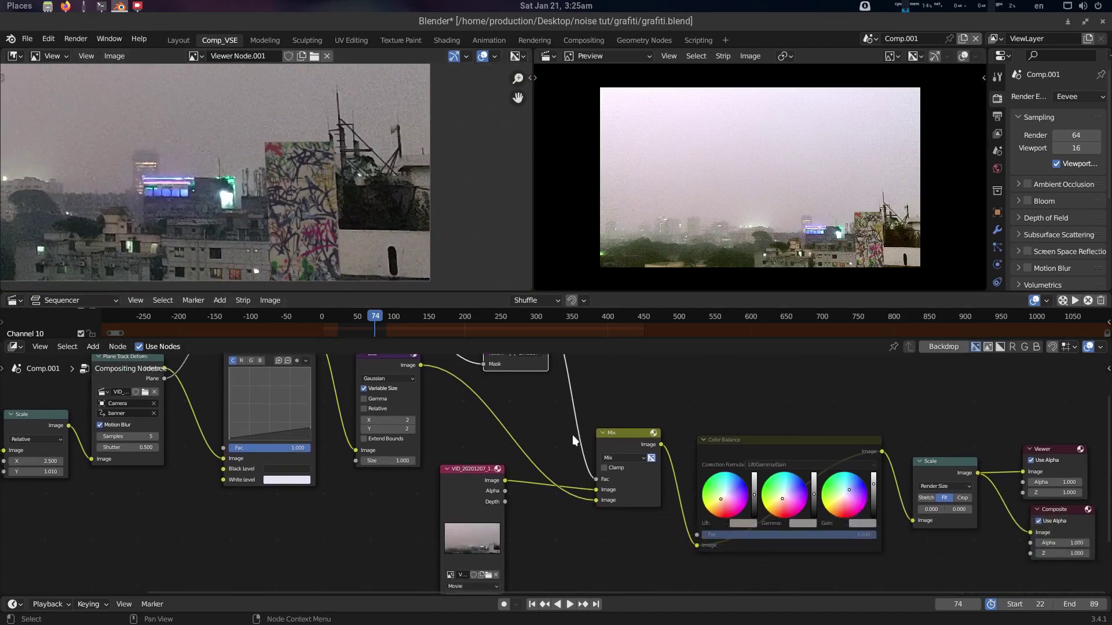
click(628, 436)
key(m)
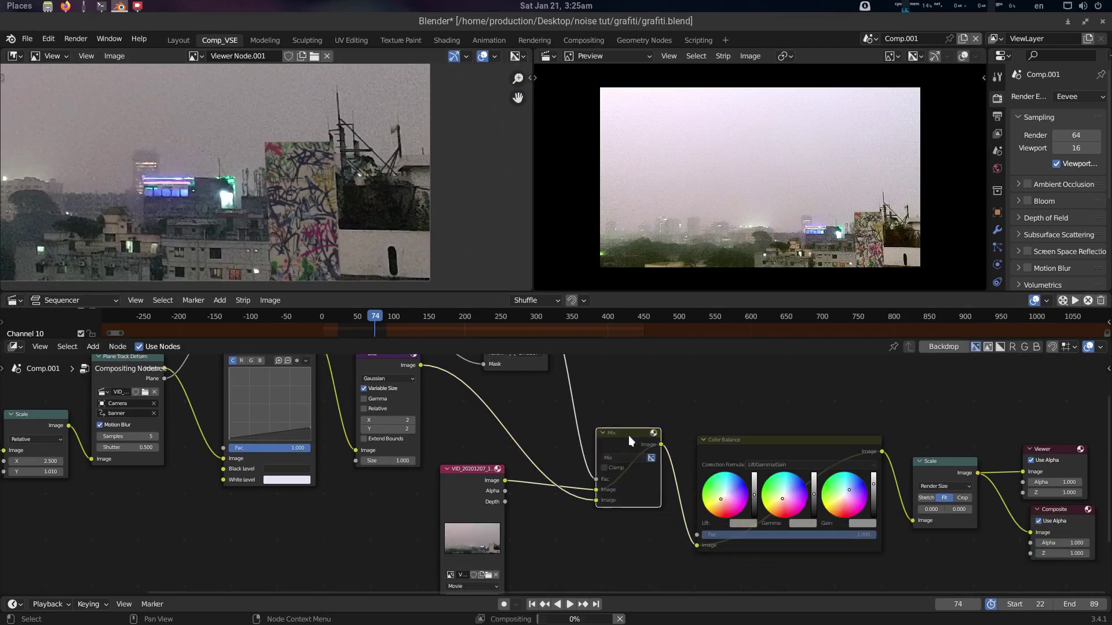
key(m)
key(m)
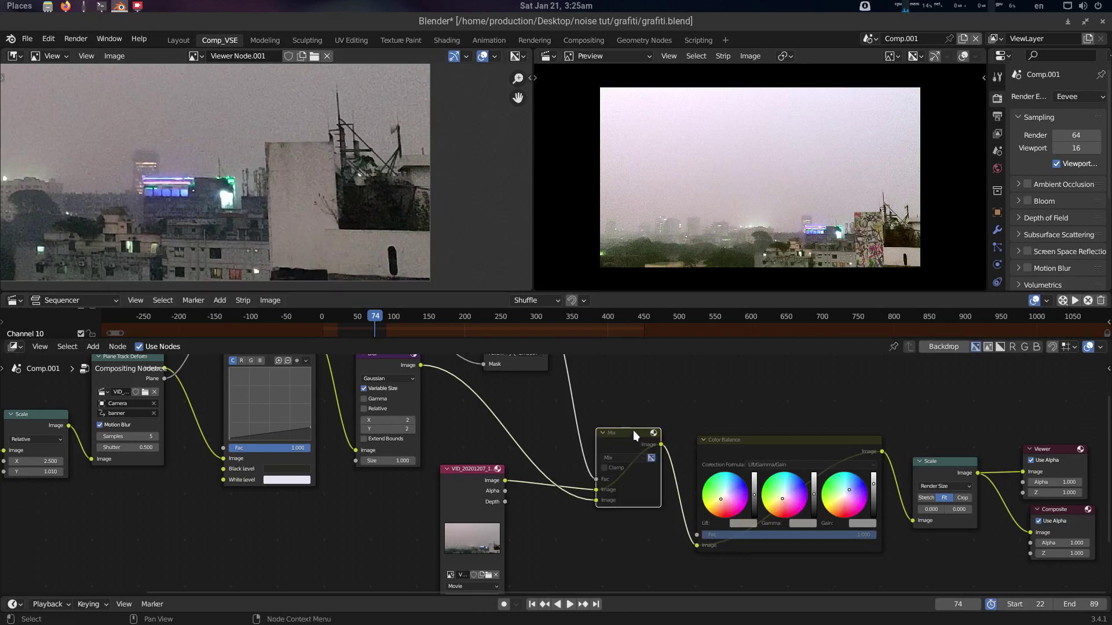
key(m)
- Unmute the Color Balance node and view the whole composite in the viewer image
middle_drag(614, 416, 510, 402)
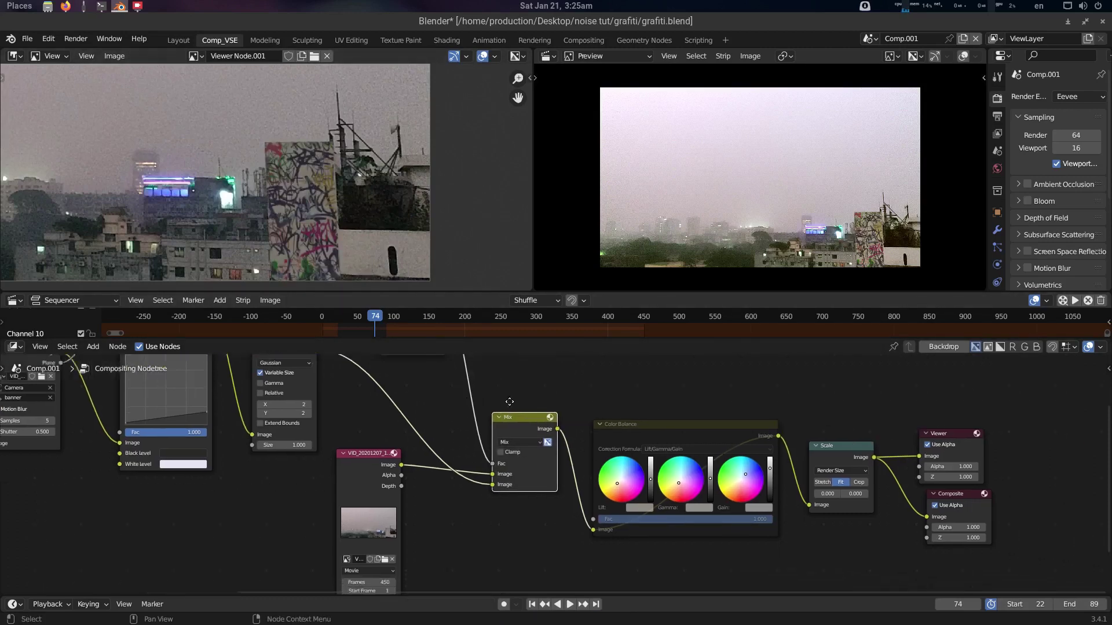
click(648, 422)
key(m)
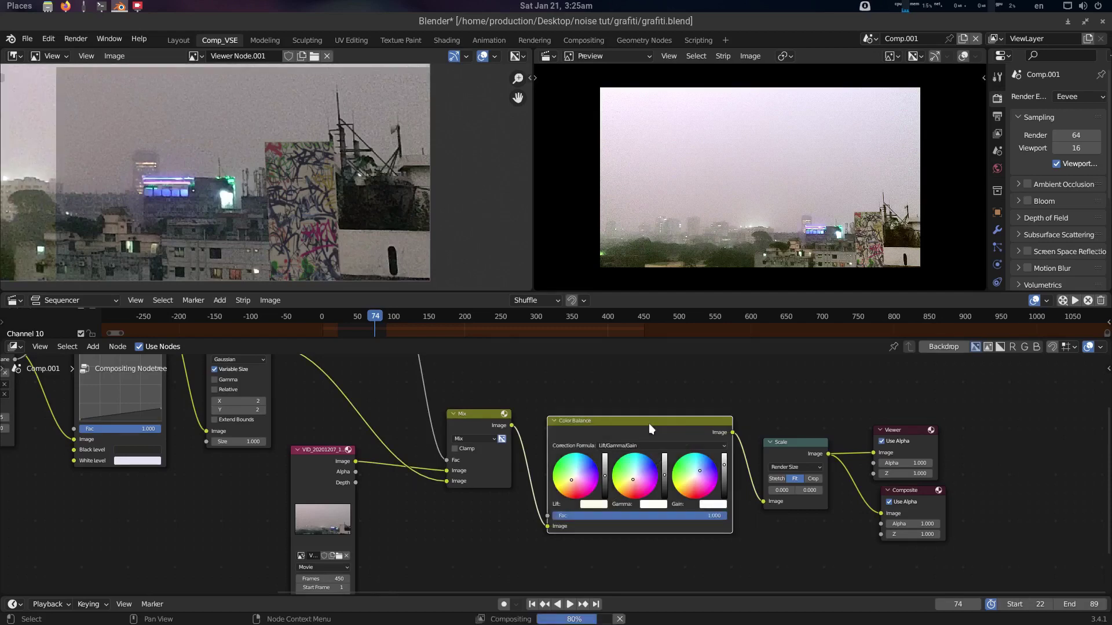
scroll(405, 209, down, 5)
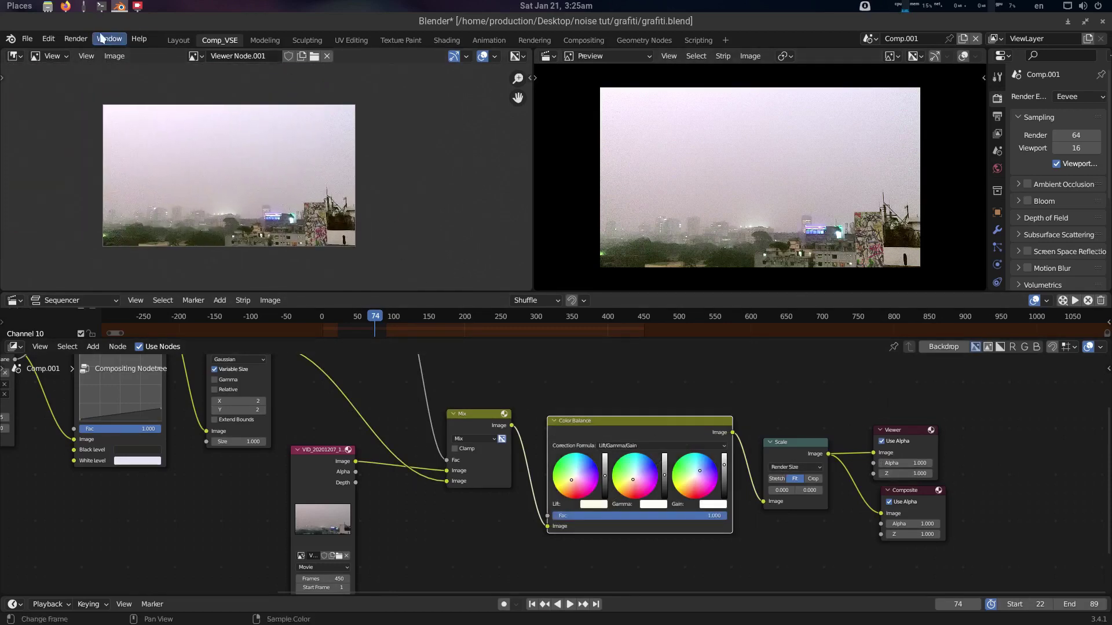
click(30, 39)
mouse_move(65, 211)
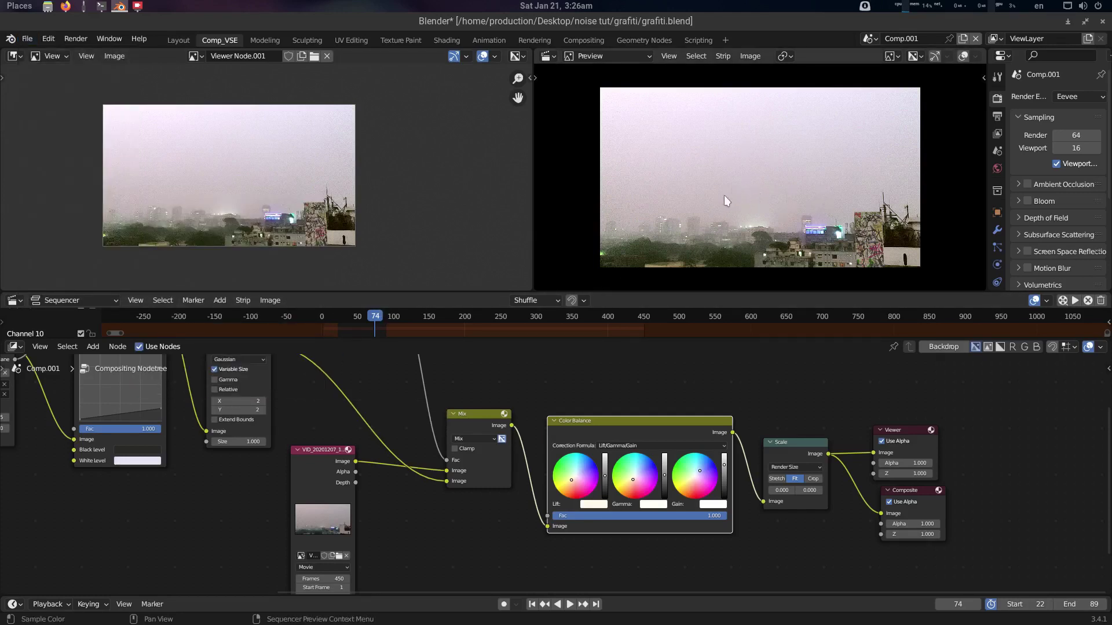
middle_drag(817, 399, 825, 403)
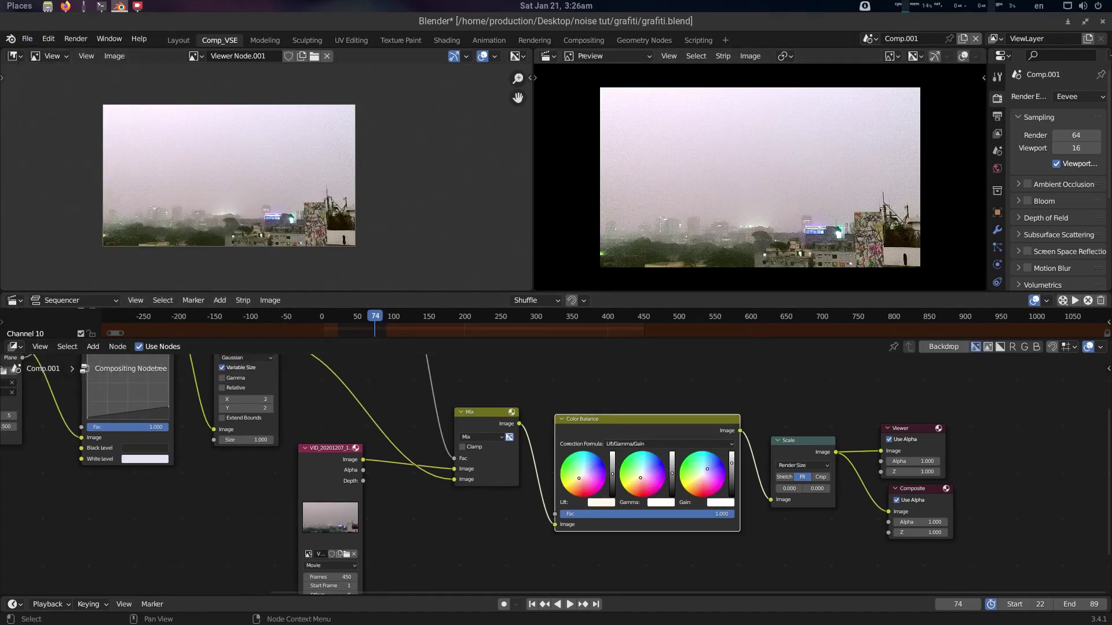
middle_drag(693, 372, 750, 366)
- Examine the graffiti wall's surface against the surrounding grainy footage in the viewer image
scroll(345, 234, up, 4)
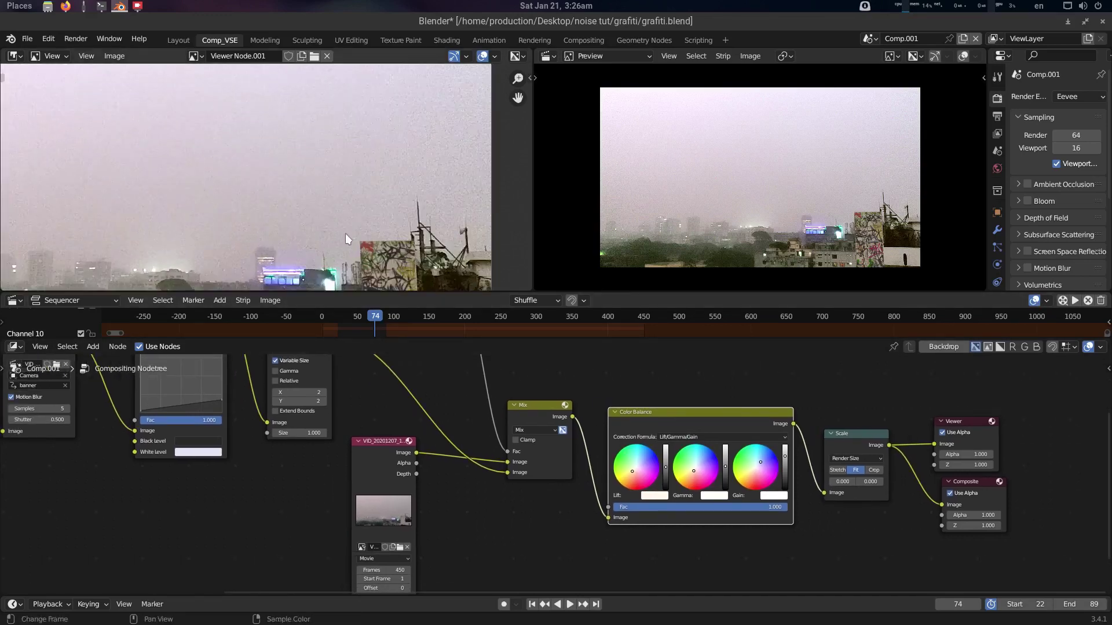
scroll(345, 234, up, 3)
middle_drag(345, 234, 248, 124)
scroll(350, 178, up, 2)
scroll(348, 180, down, 2)
middle_drag(348, 179, 329, 196)
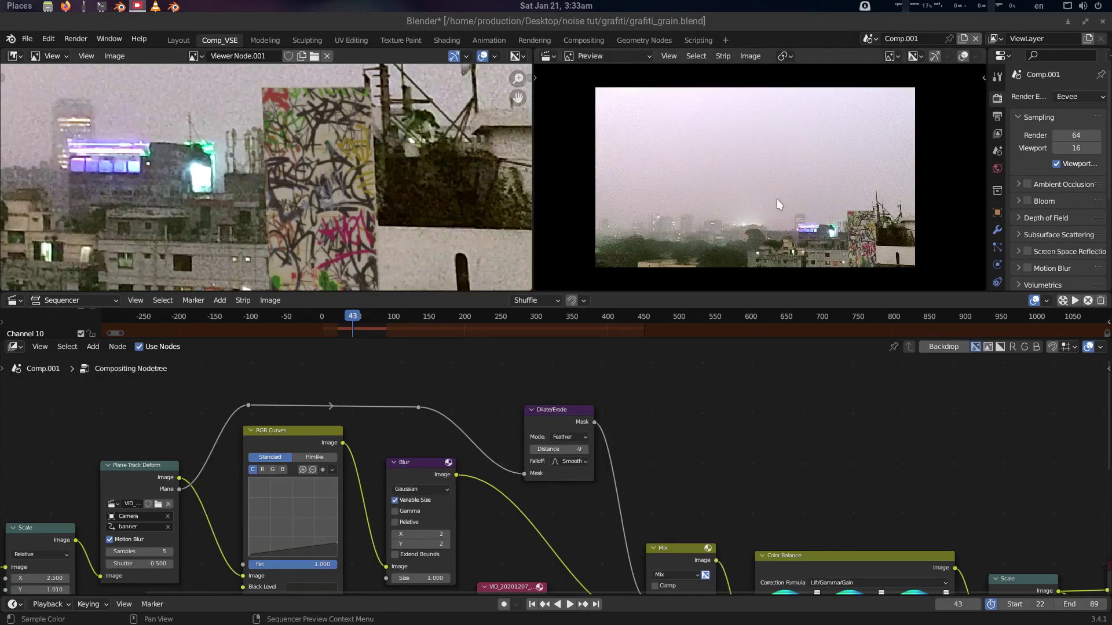
- Run Preview Cache on the composite and maximize the sequencer preview during playback
key(q)
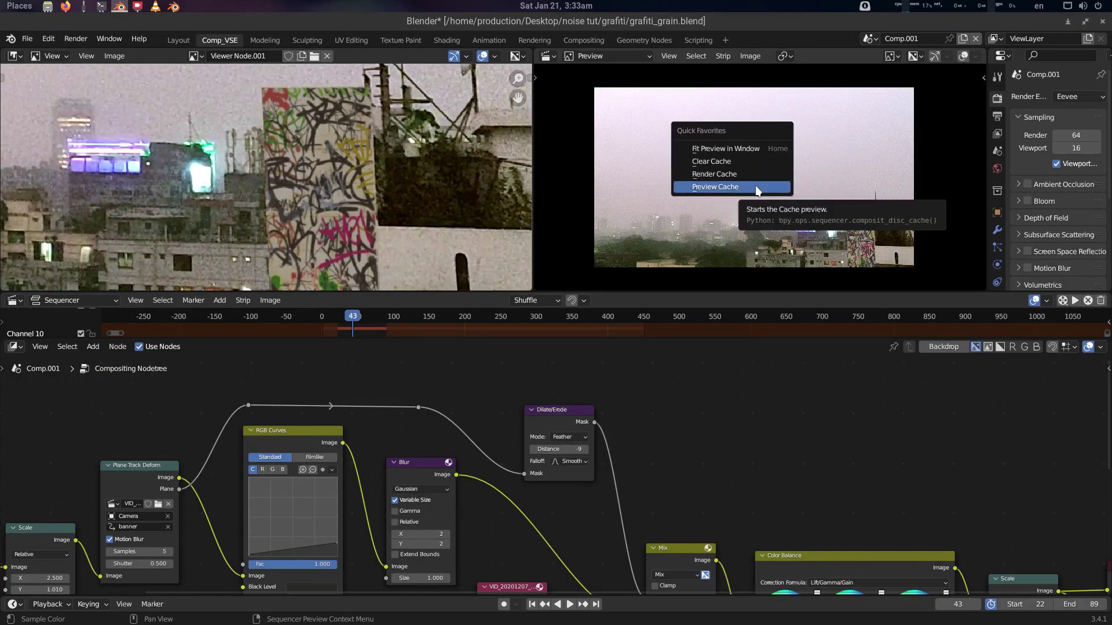
click(757, 187)
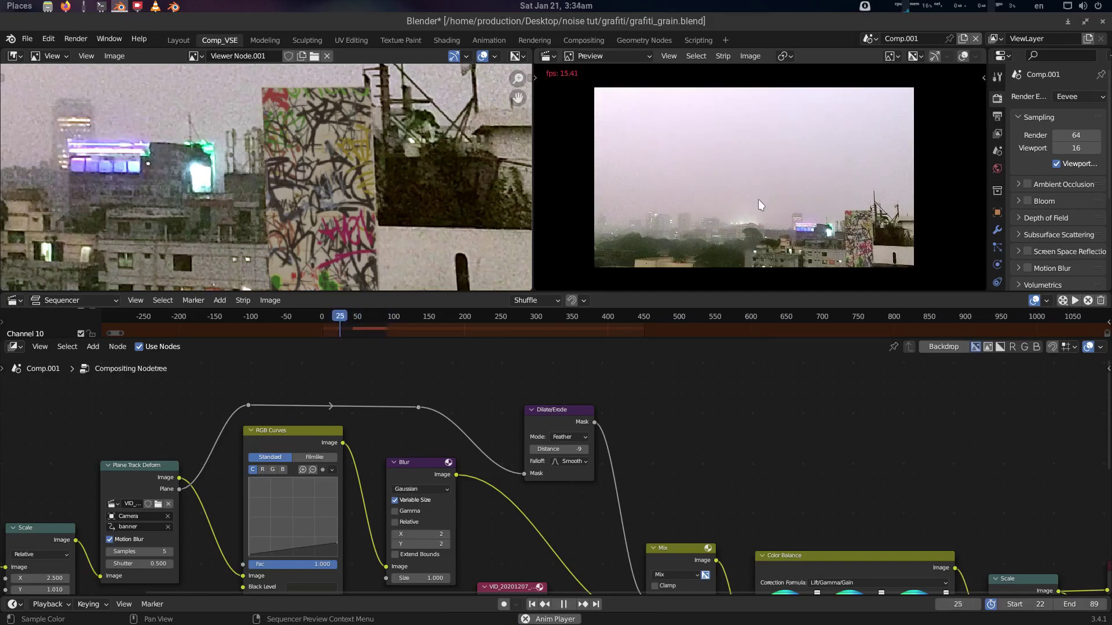
key(ctrl+alt+space)
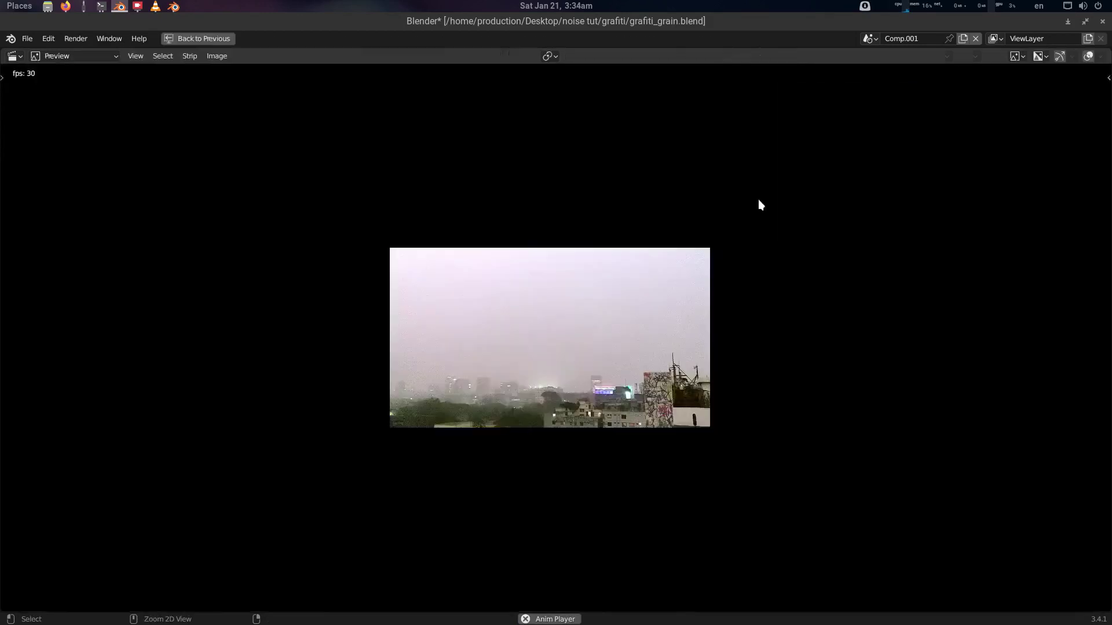
- Examine the graffiti wall's grain against the sky, trees and buildings in the maximized preview
scroll(653, 387, up, 5)
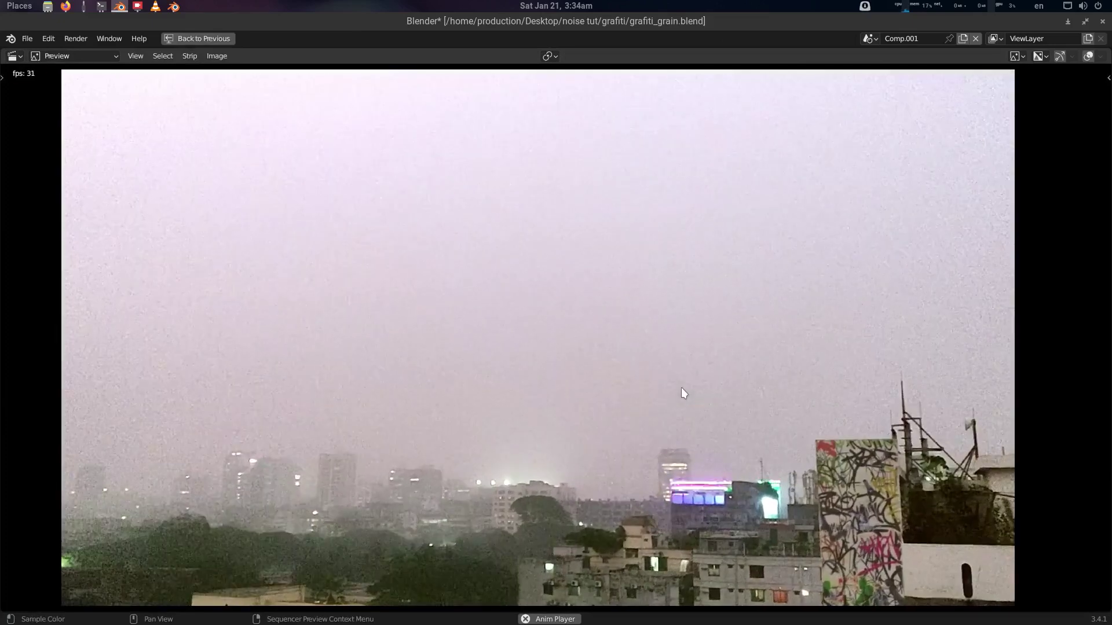
middle_drag(686, 390, 609, 324)
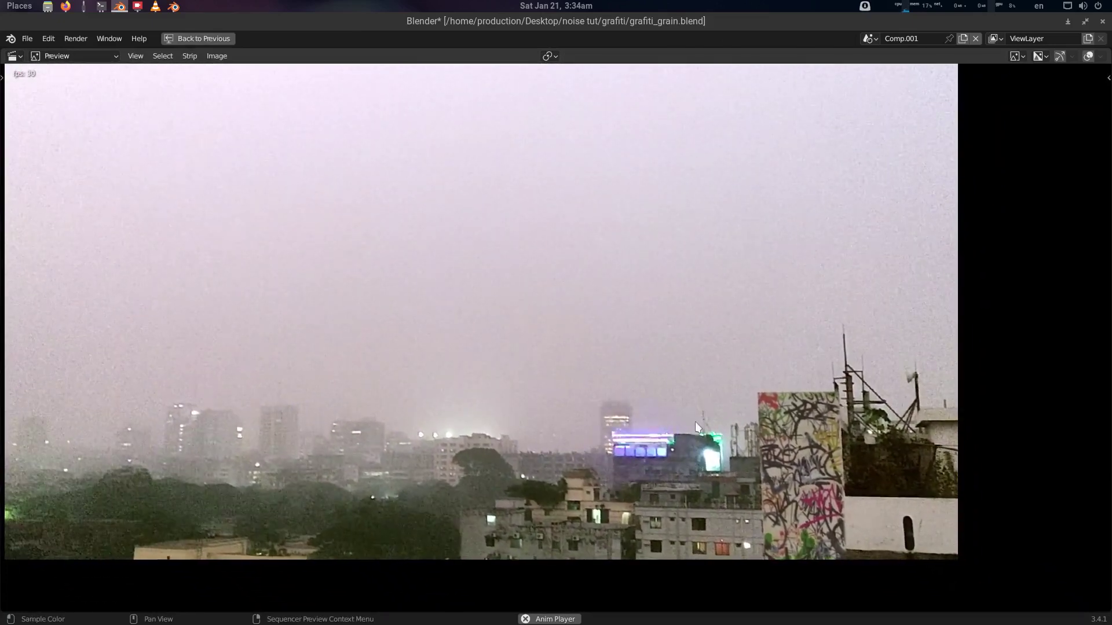
middle_drag(687, 412, 629, 387)
middle_drag(231, 439, 331, 443)
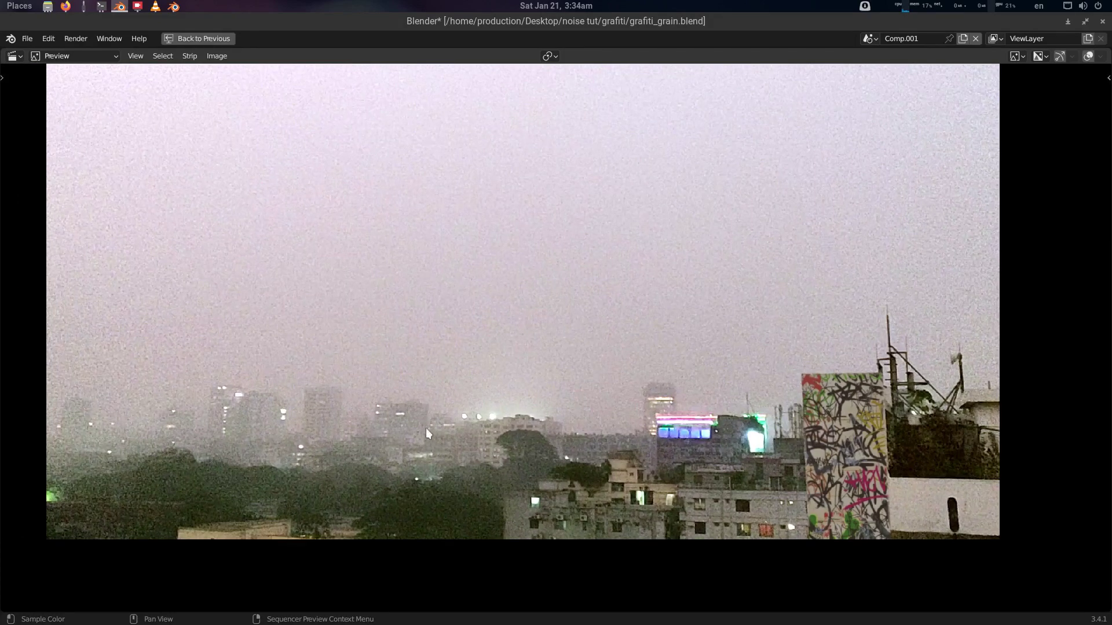
middle_drag(835, 438, 689, 412)
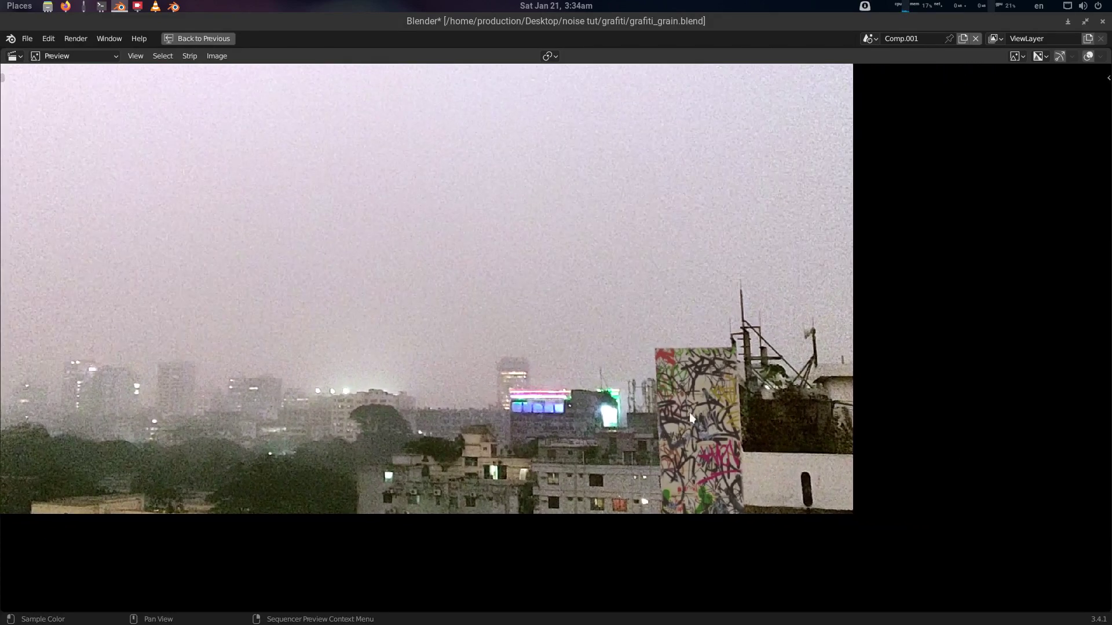
middle_drag(511, 326, 614, 363)
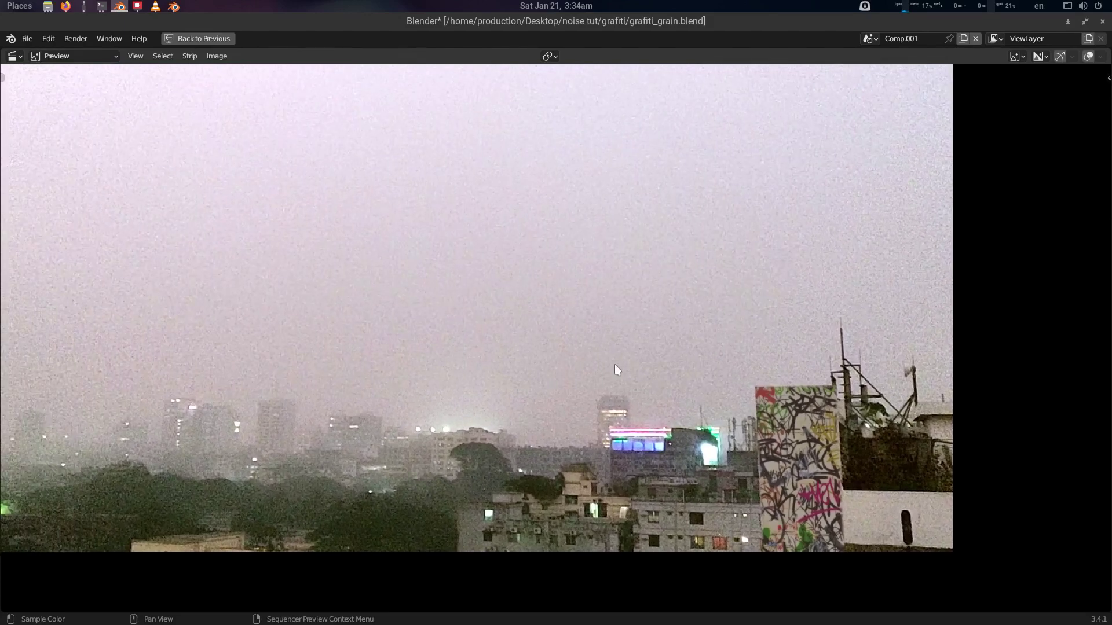
scroll(614, 363, down, 1)
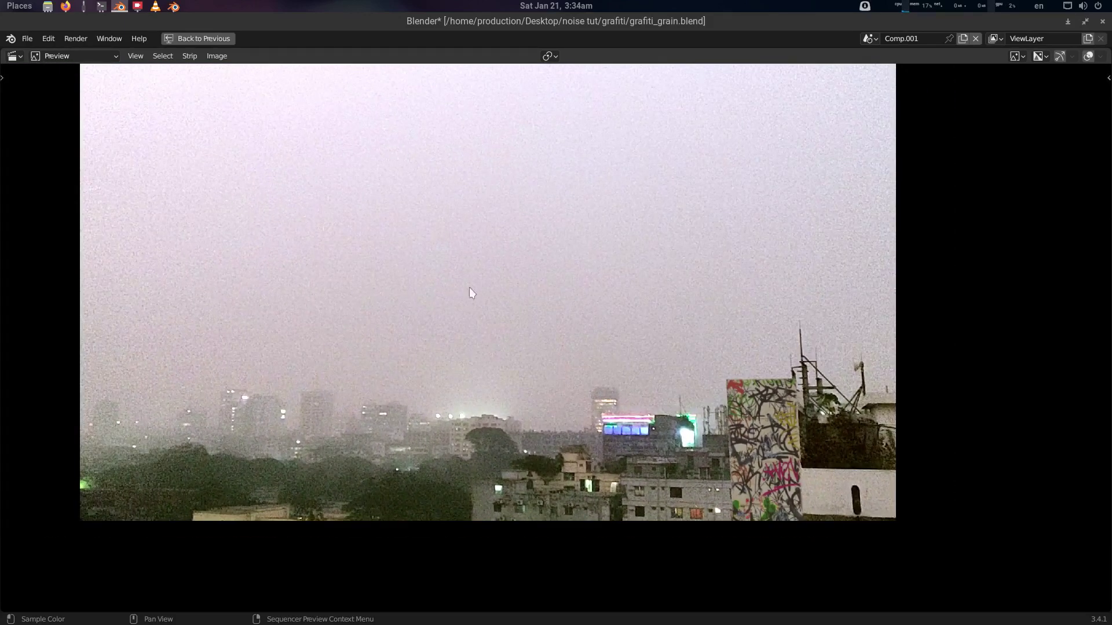
middle_drag(470, 288, 491, 322)
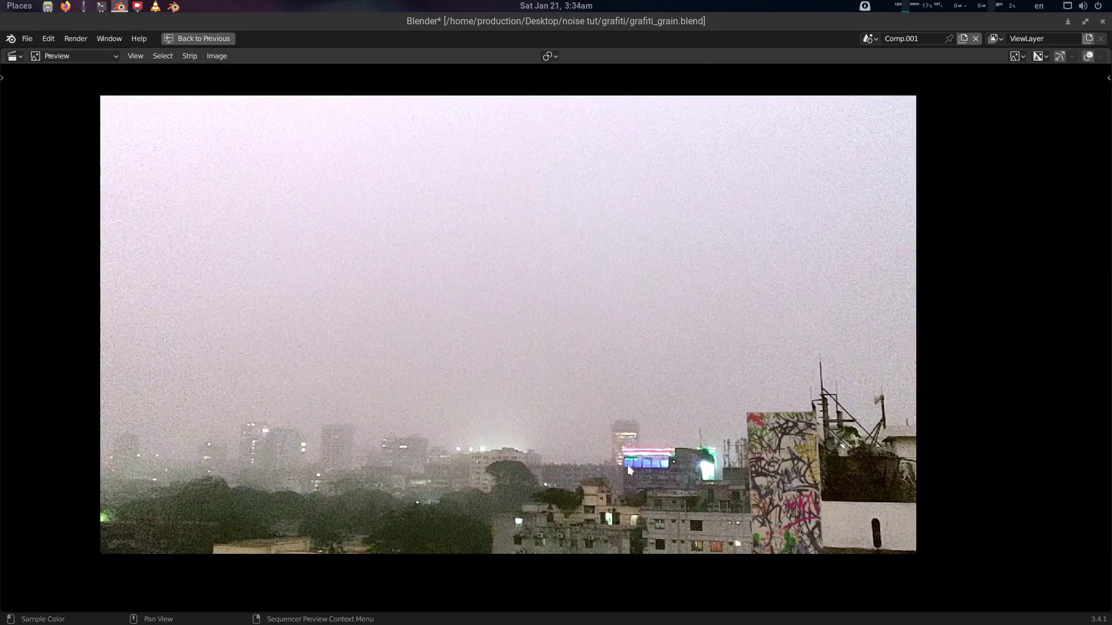
- Compare the graffiti wall with the rooftop, antennas and neighbouring buildings in the maximized preview during playback
middle_drag(627, 464, 589, 435)
scroll(704, 468, up, 1)
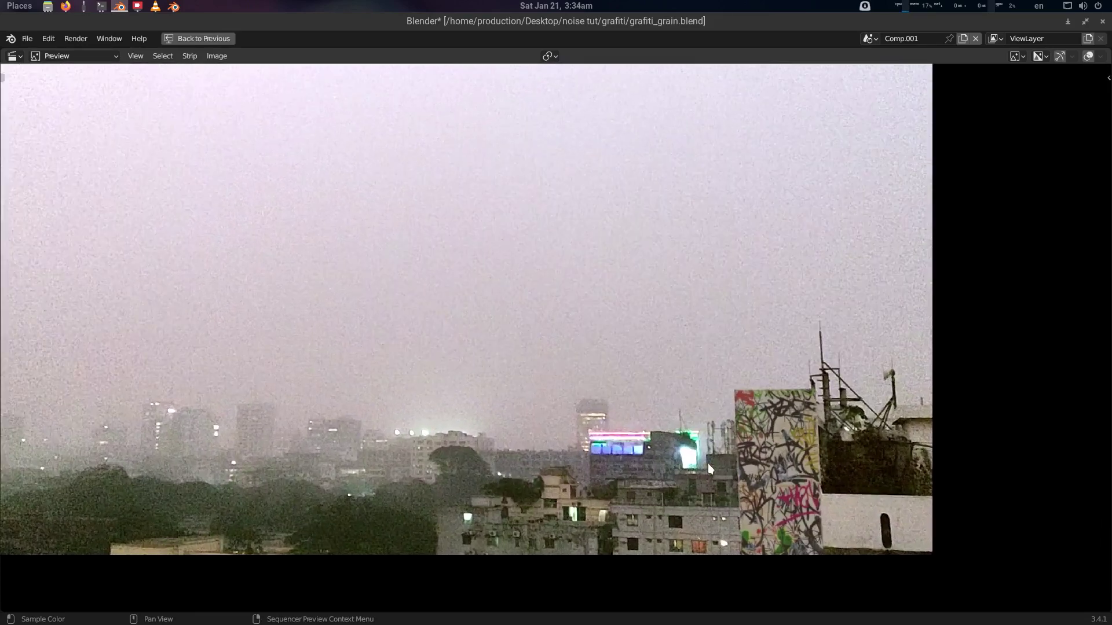
scroll(710, 467, up, 2)
middle_drag(710, 468, 651, 381)
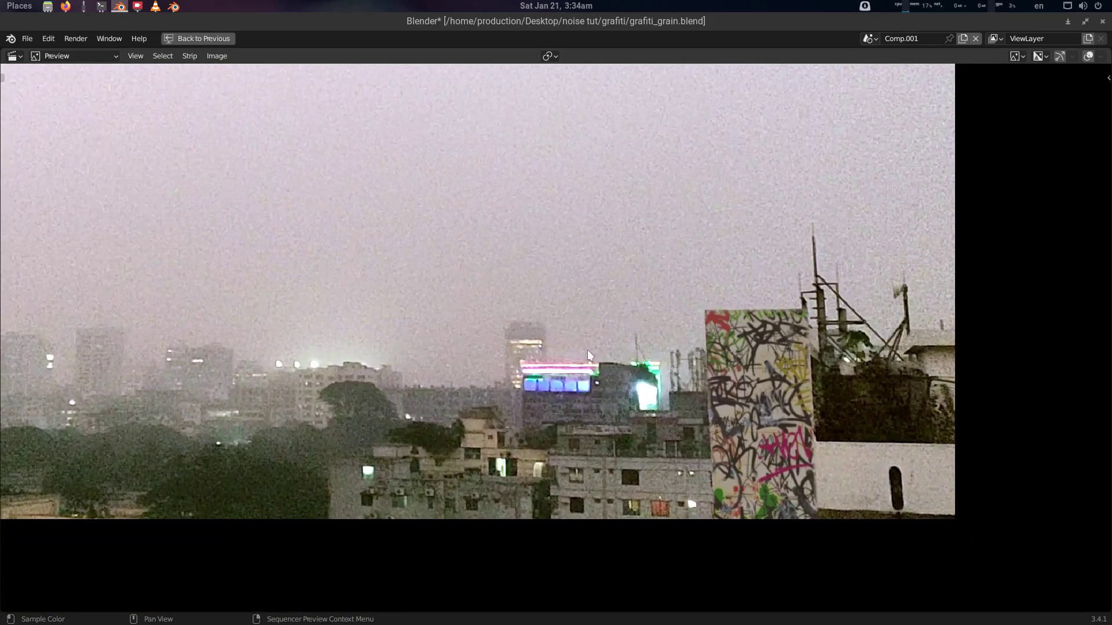
middle_drag(519, 333, 536, 353)
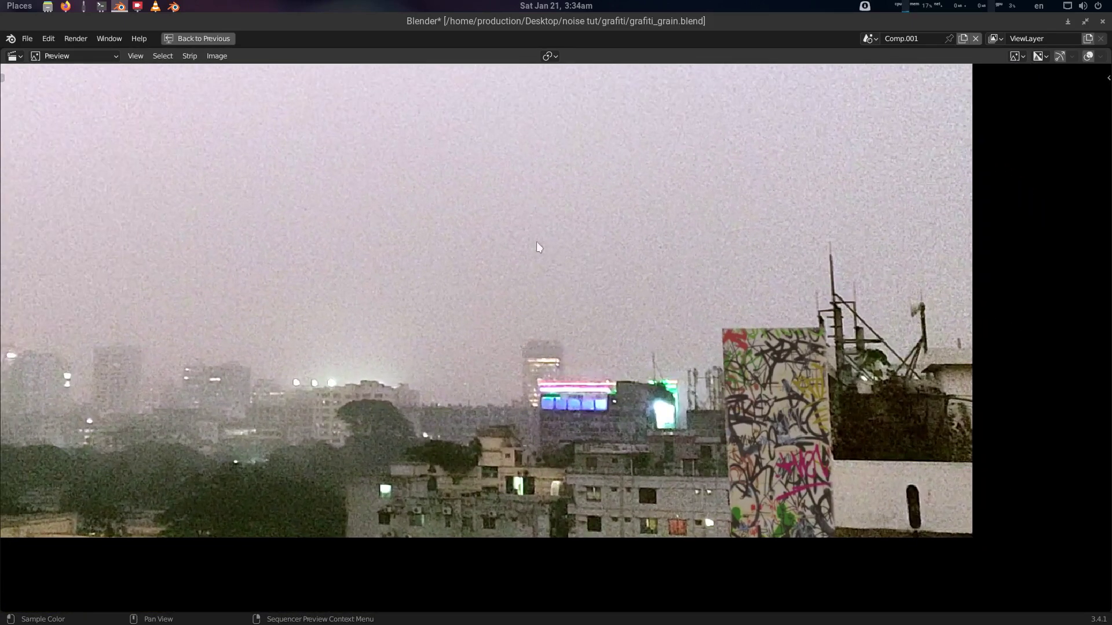
scroll(631, 377, up, 1)
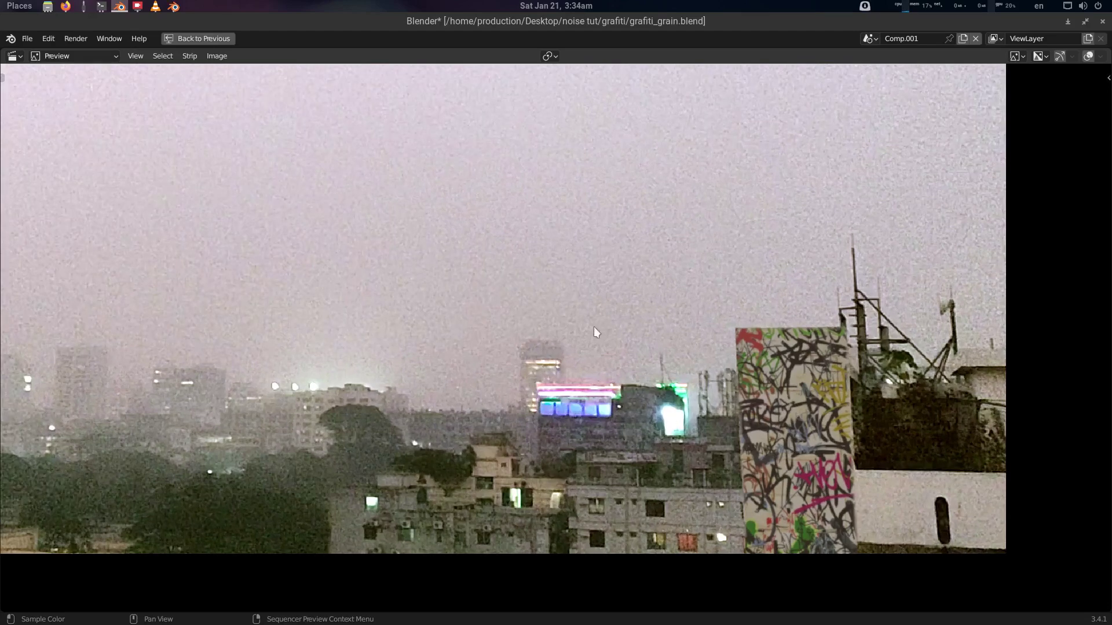
scroll(593, 327, up, 1)
middle_drag(626, 368, 524, 347)
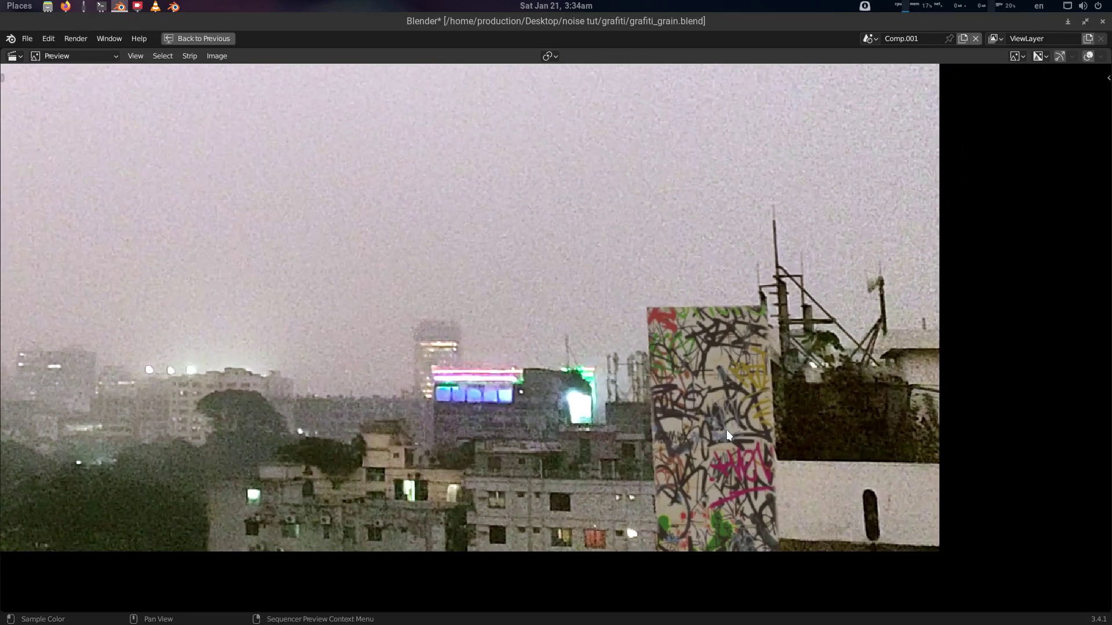
scroll(620, 421, down, 1)
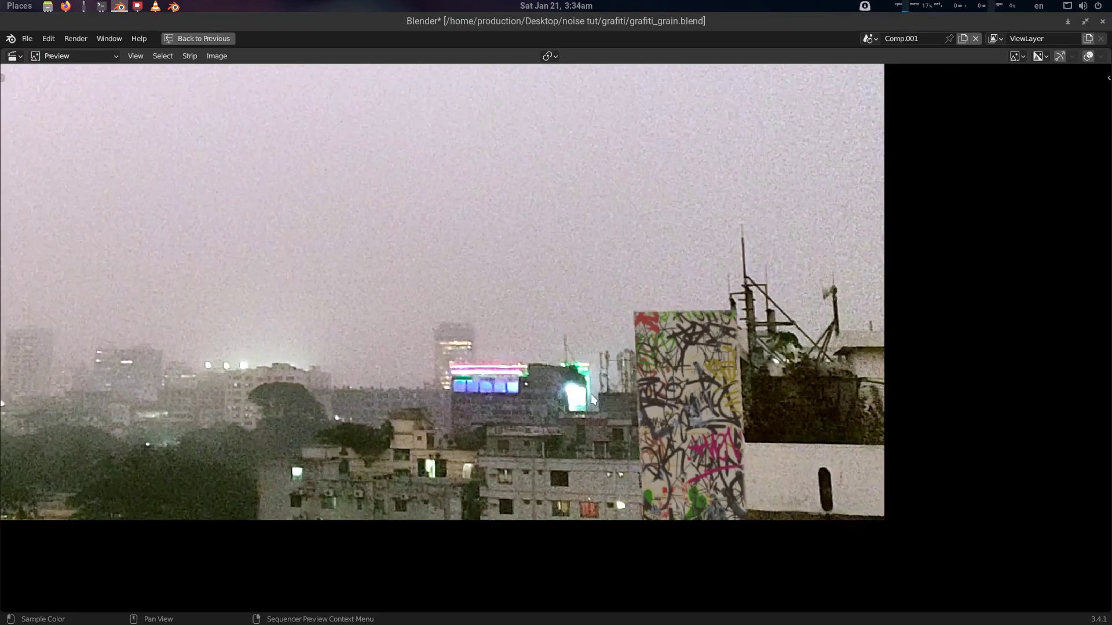
scroll(616, 422, up, 2)
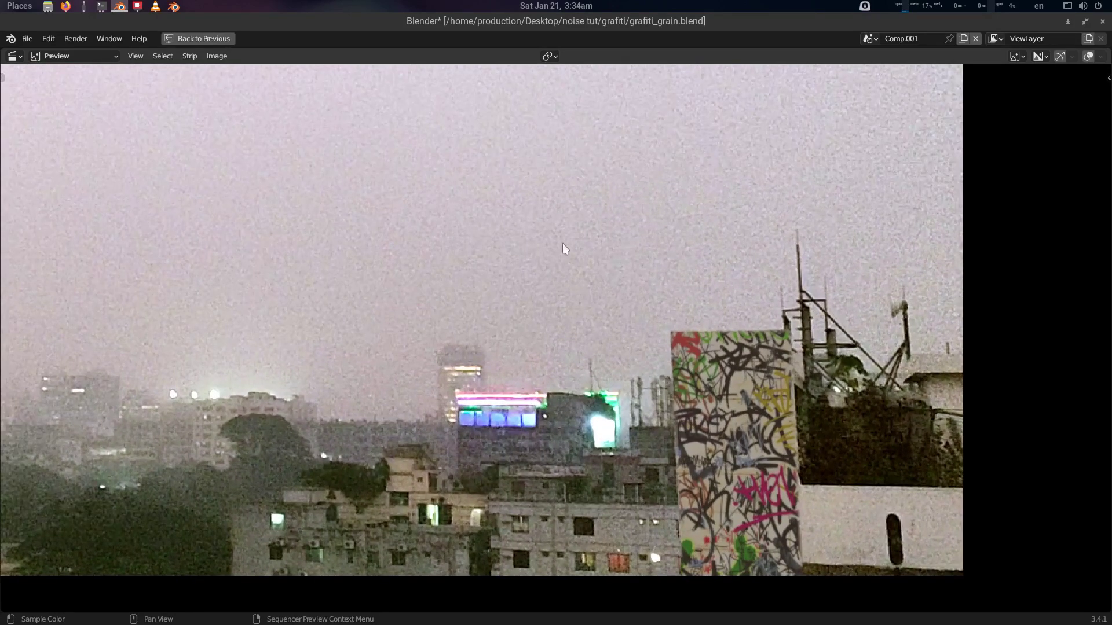
- Inspect the graffiti wall's surface for grain up close and at full frame, then restore the compositing layout
middle_drag(771, 434, 689, 391)
scroll(690, 391, up, 5)
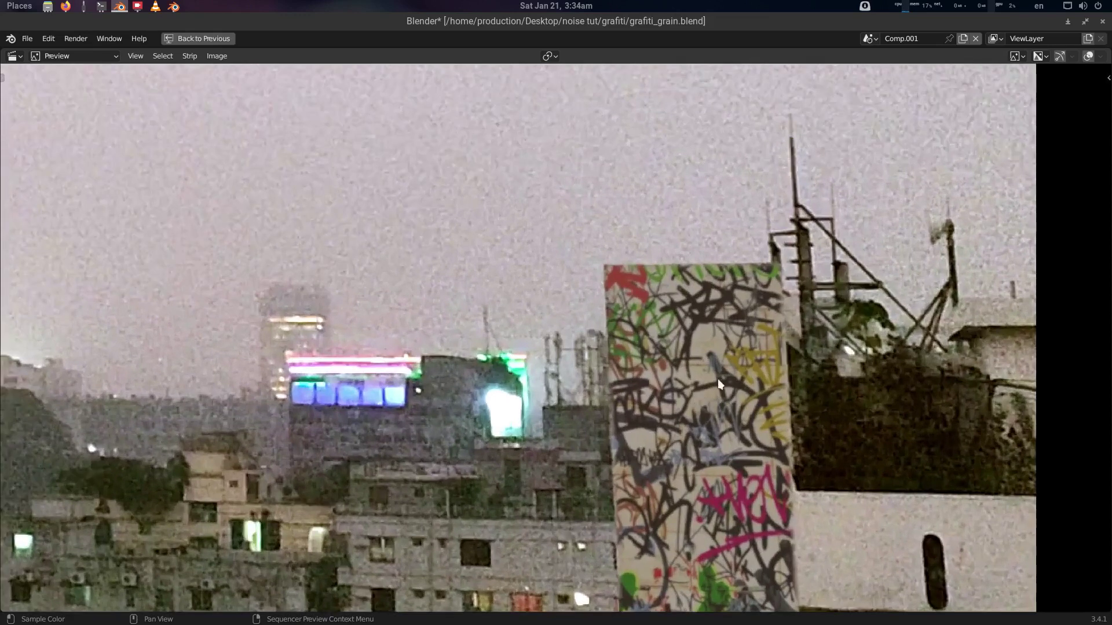
middle_drag(703, 309, 714, 303)
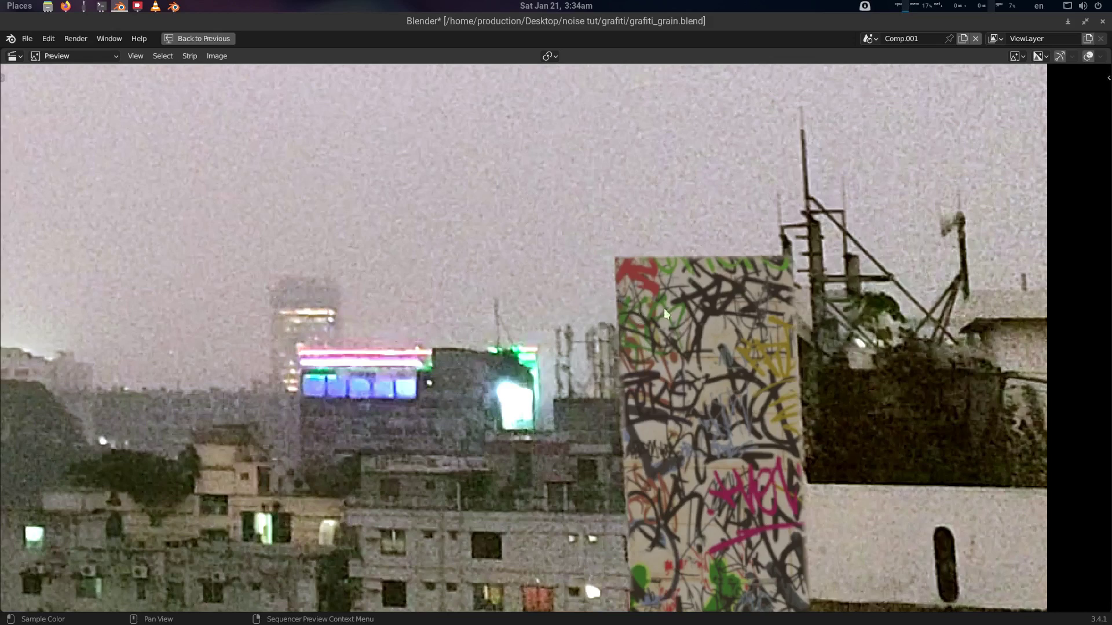
scroll(634, 345, down, 6)
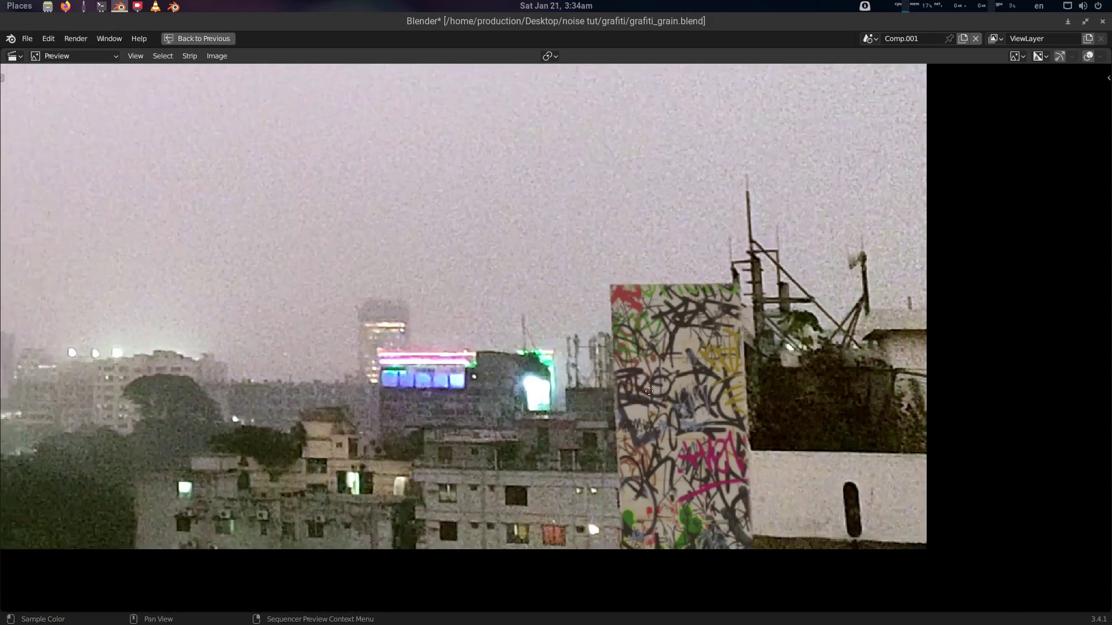
scroll(713, 401, down, 4)
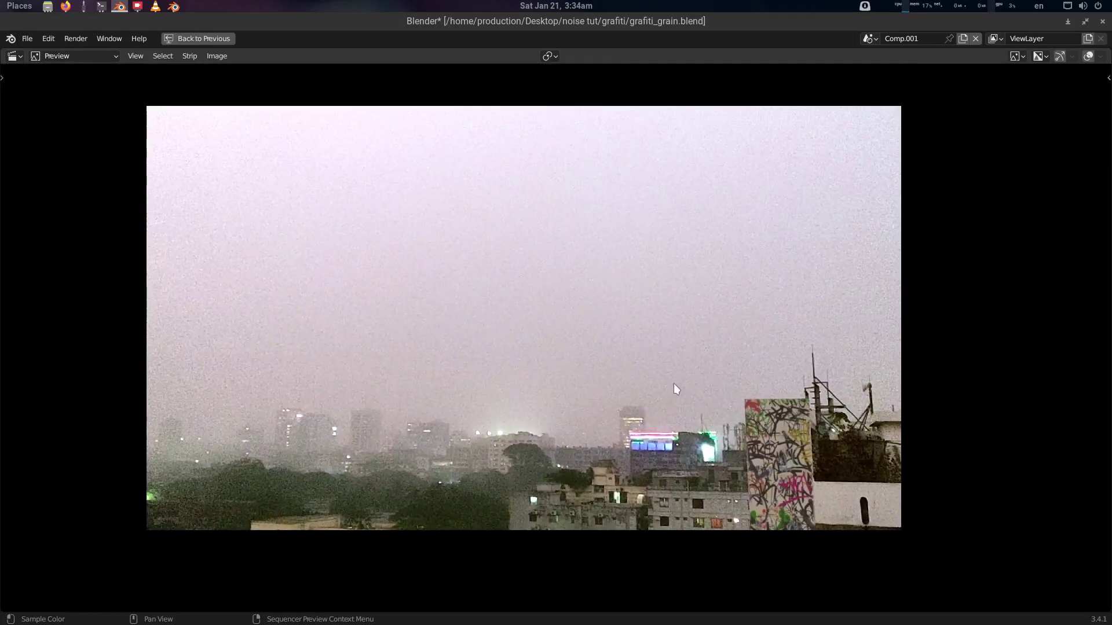
key(ctrl+space)
scroll(738, 234, down, 4)
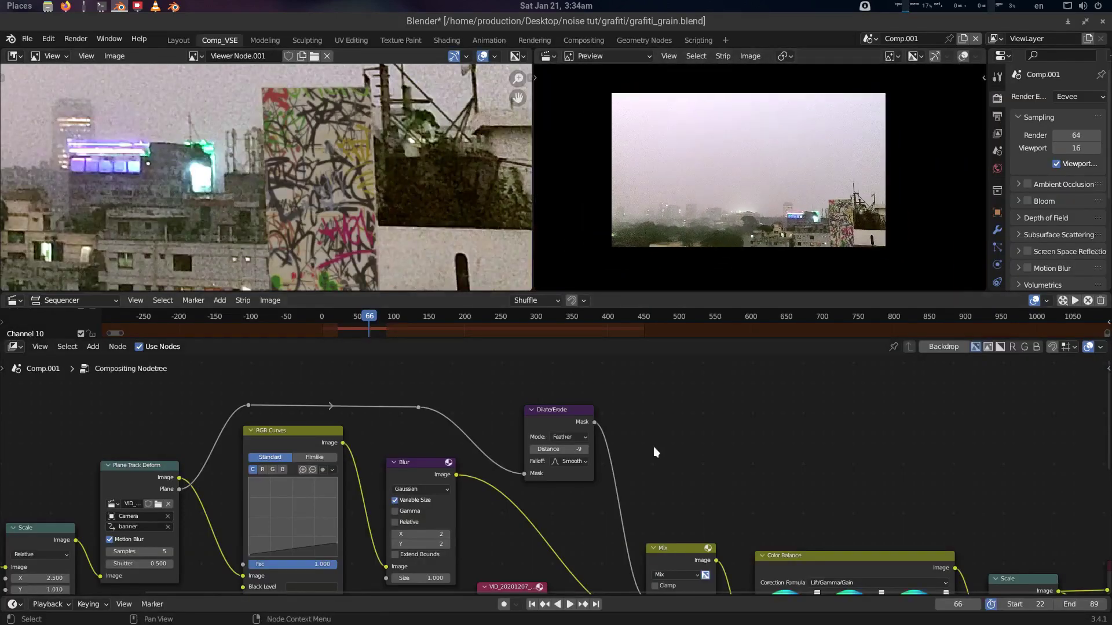
middle_drag(653, 446, 618, 481)
key(shift+a)
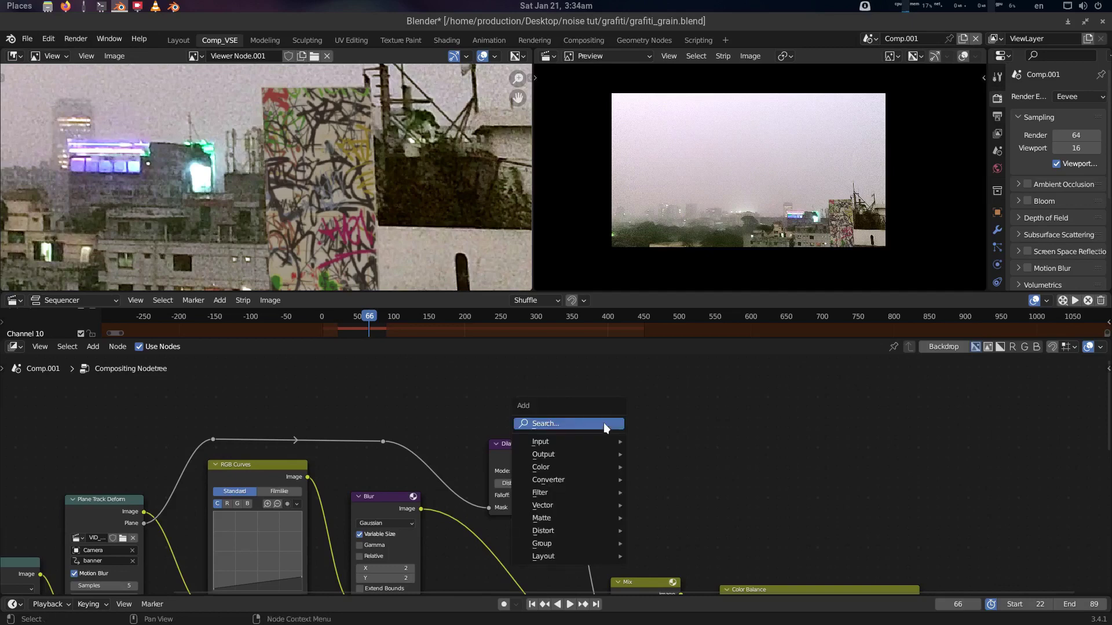
click(603, 422)
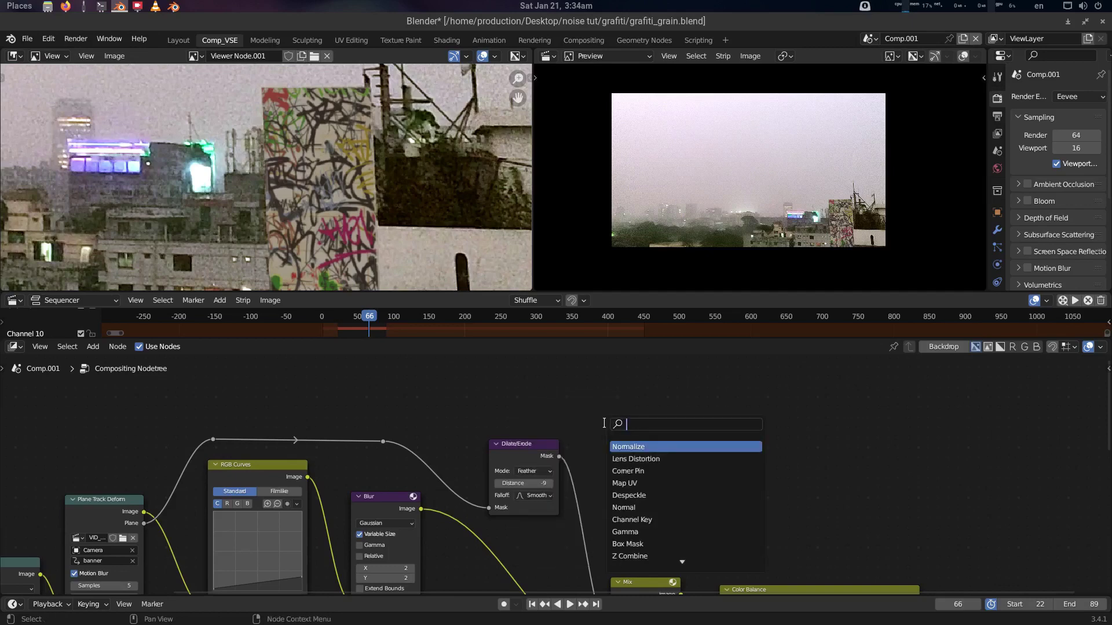
text(mat)
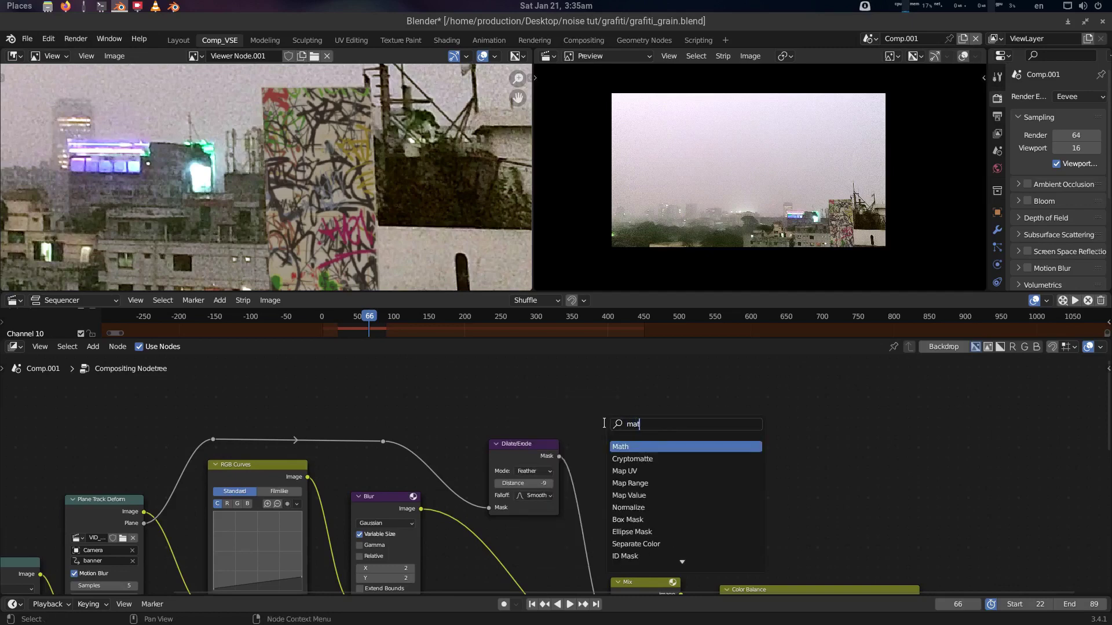
key(Escape)
- Append the Match Grain Noise node group from the external blend file's NodeTree data
key(F4)
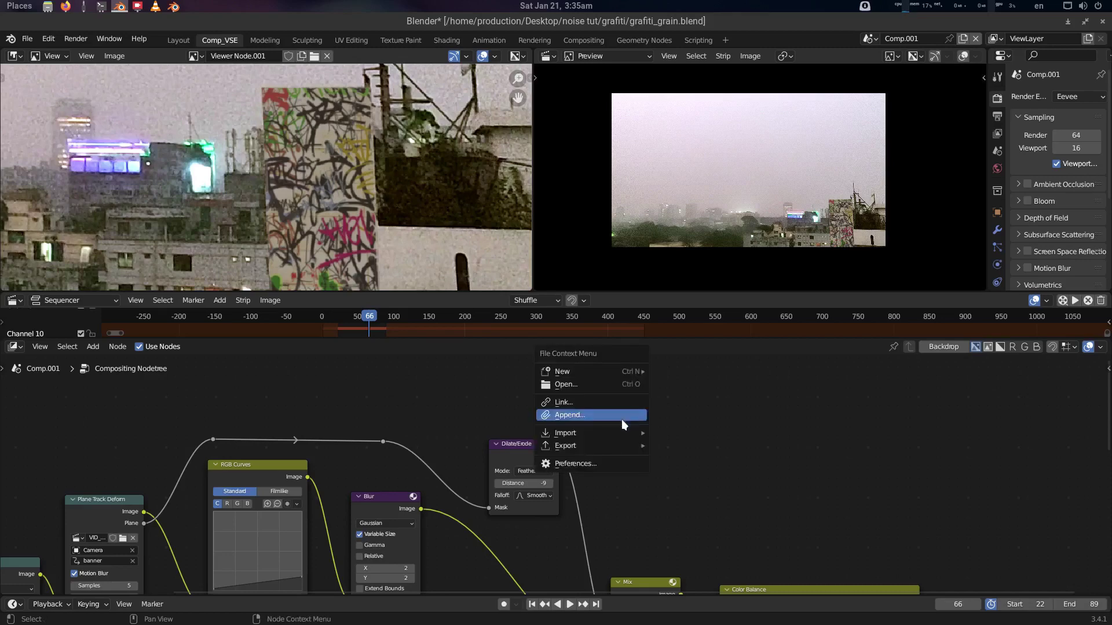
click(617, 414)
click(442, 369)
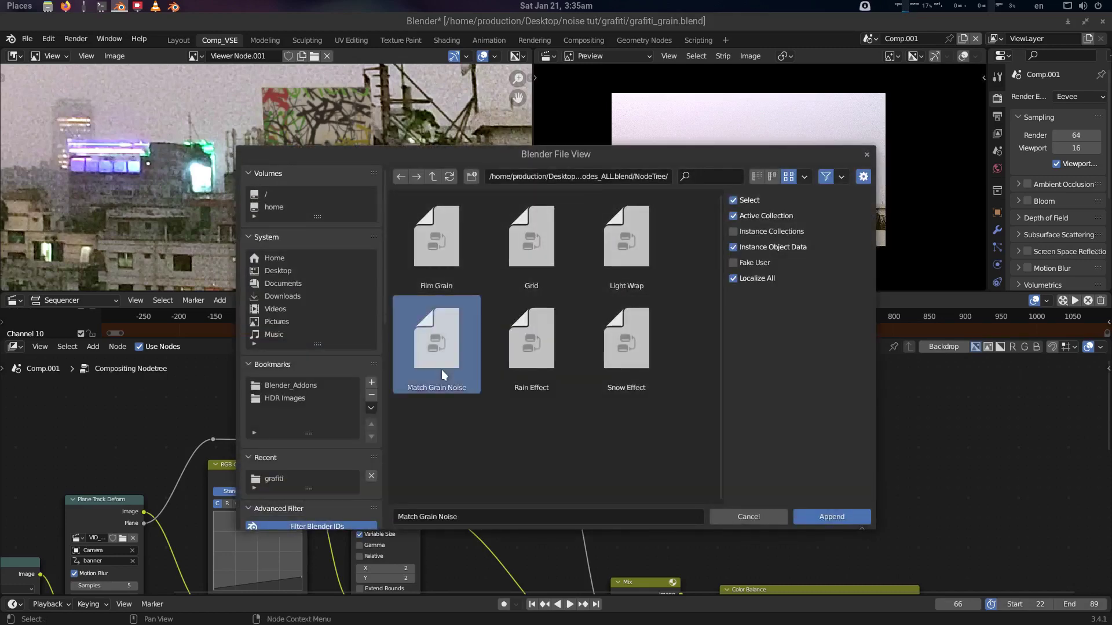
double_click(441, 370)
- Add a Match Grain Noise group node to the compositor, placing it above the Dilate/Erode node
key(shift+a)
click(635, 416)
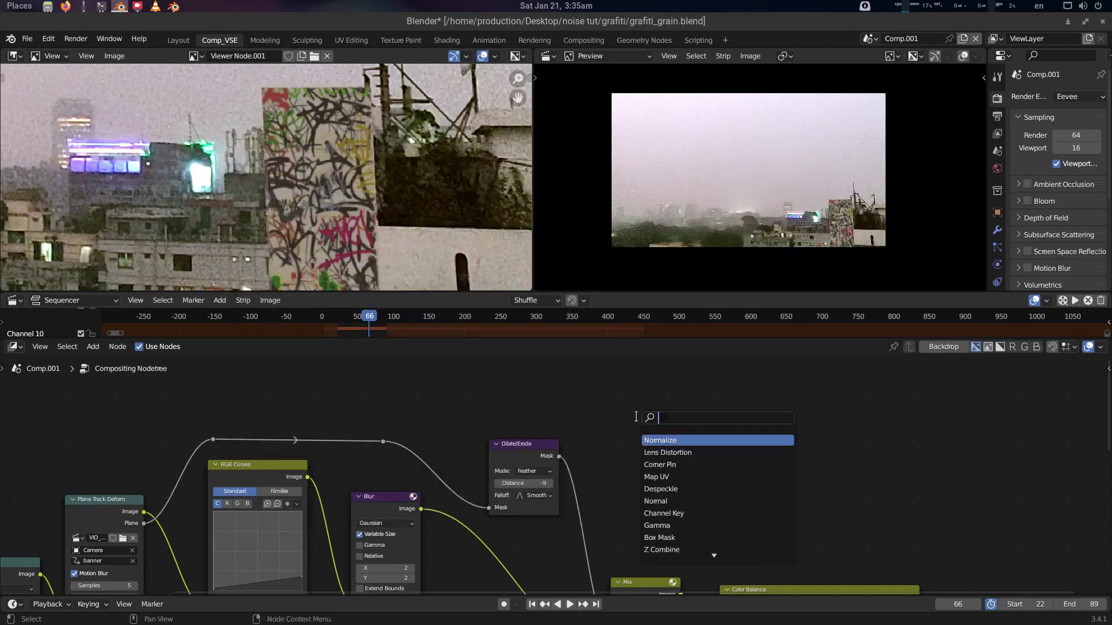
text(match)
key(Down)
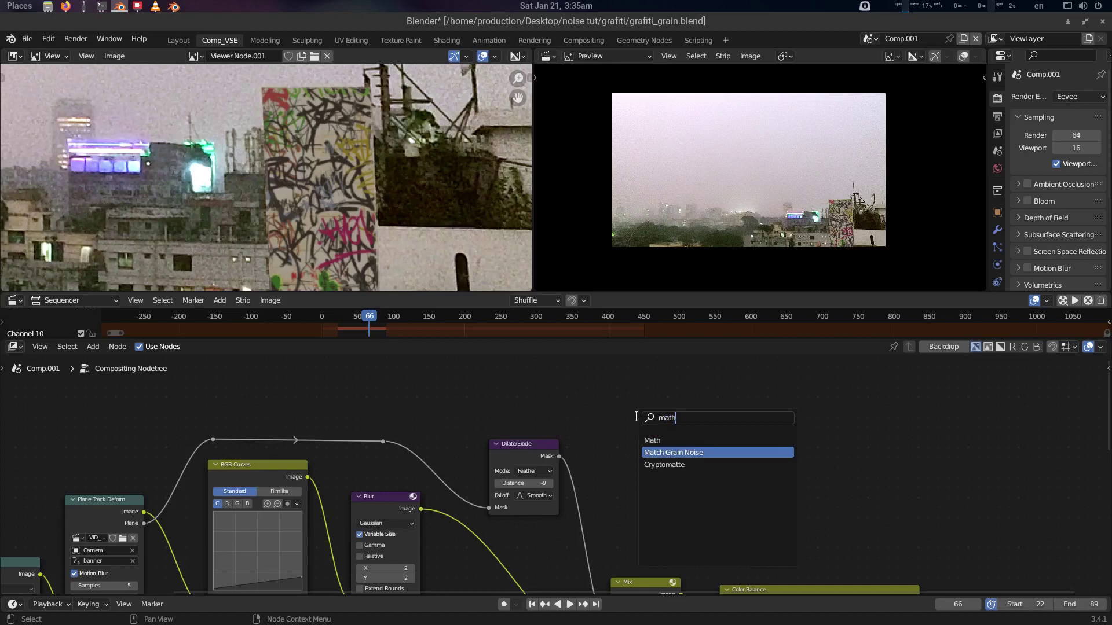
key(Return)
click(600, 401)
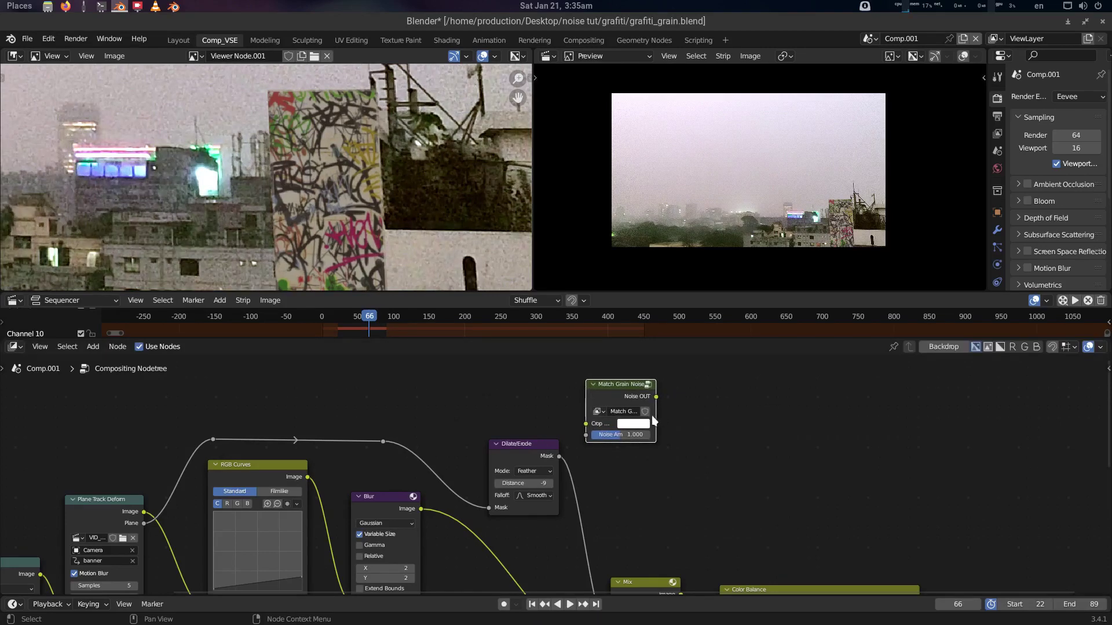
- Move the Match Grain Noise node to the start of the tree, above the graffiti image node
drag(655, 412, 516, 375)
middle_drag(516, 422, 774, 431)
scroll(739, 444, down, 2)
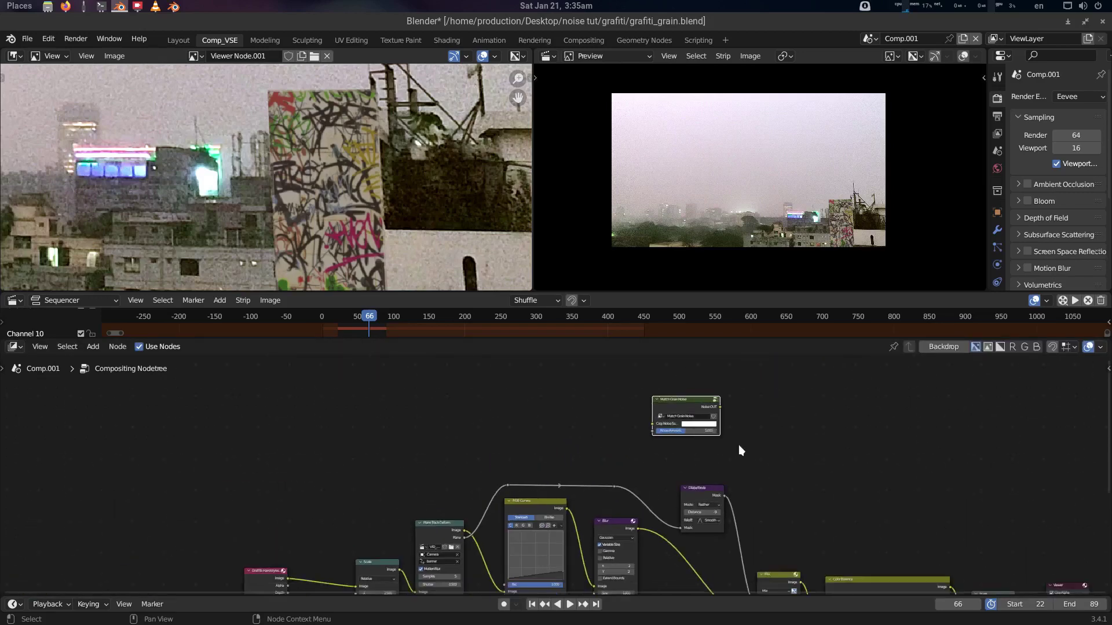
drag(690, 406, 304, 487)
middle_drag(366, 486, 310, 409)
scroll(340, 443, up, 2)
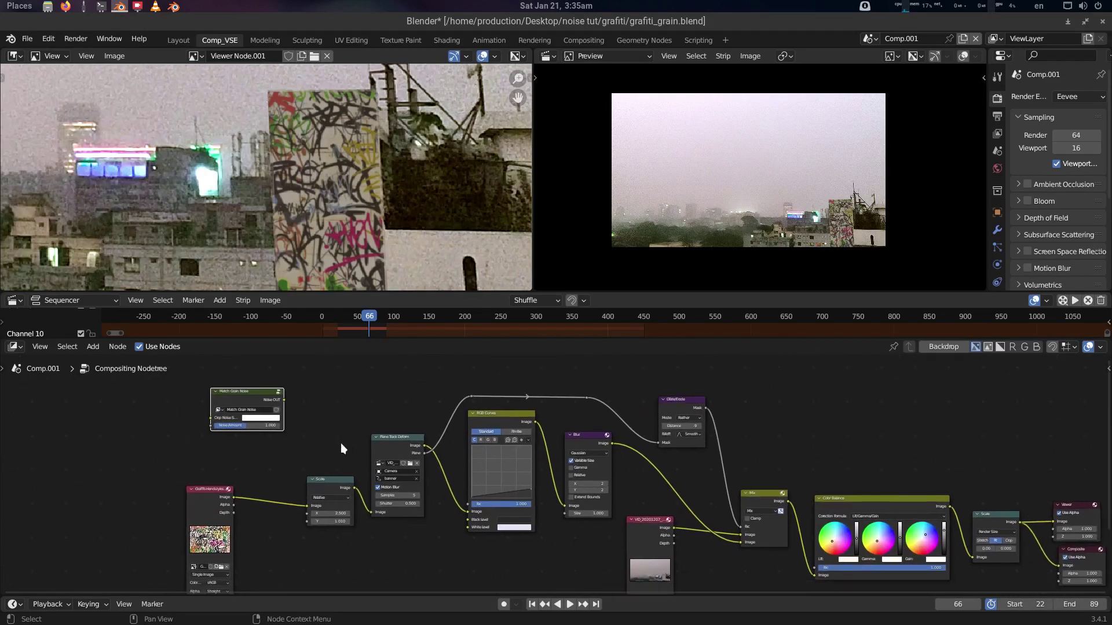
- Duplicate the footage movie node, place the copy beside the graffiti image node, and send it to the viewer
middle_drag(462, 508, 508, 473)
scroll(556, 483, down, 2)
middle_drag(671, 503, 703, 516)
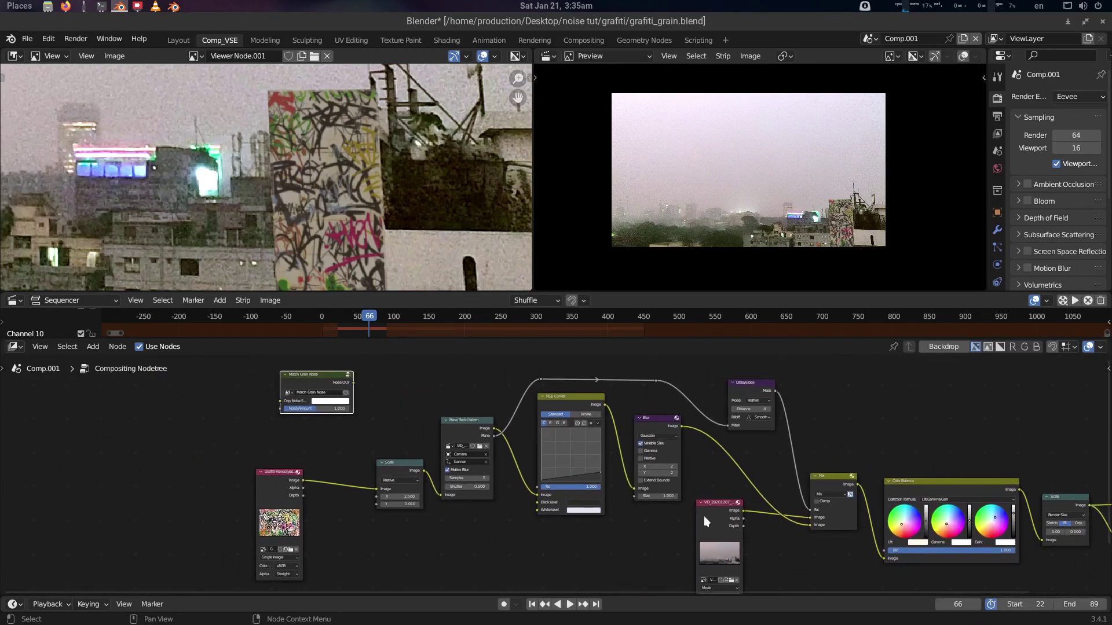
scroll(716, 523, up, 1)
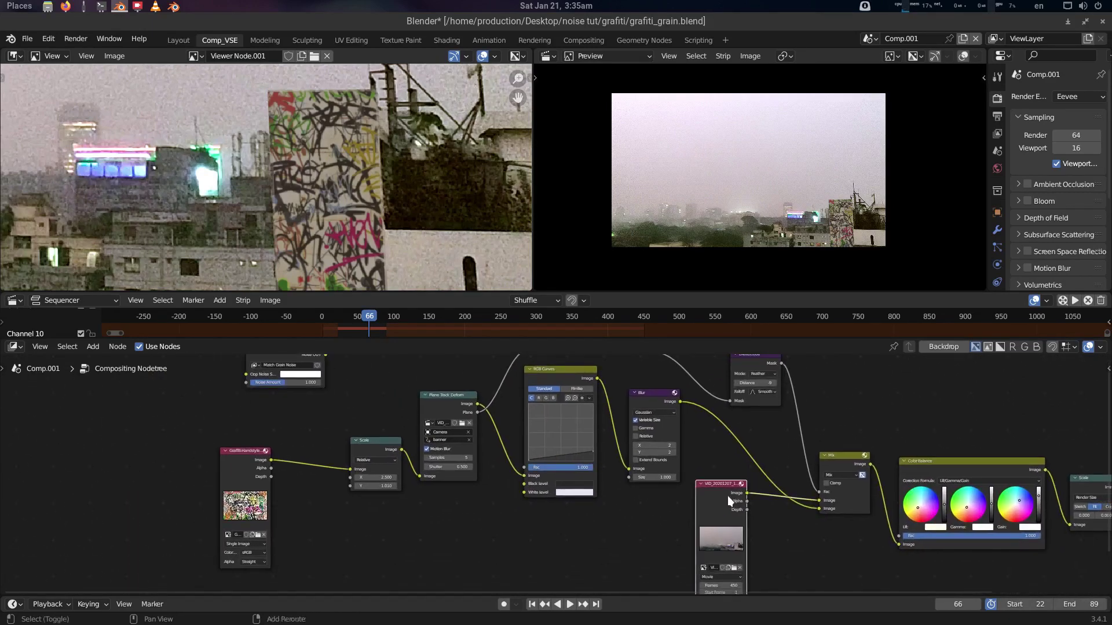
click(727, 495)
key(shift+d)
click(134, 422)
ctrl+shift+click(164, 392)
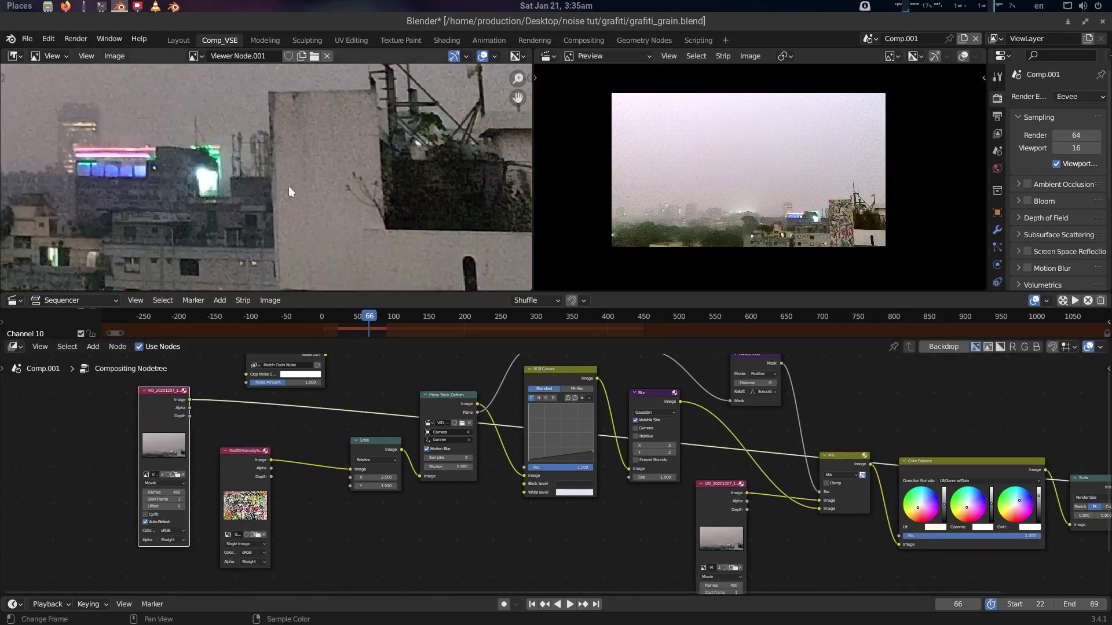
- Fit the whole footage frame in the viewer image and move the duplicated footage node farther from the graffiti image node
middle_drag(271, 203, 287, 214)
middle_drag(372, 433, 588, 457)
scroll(424, 448, up, 5)
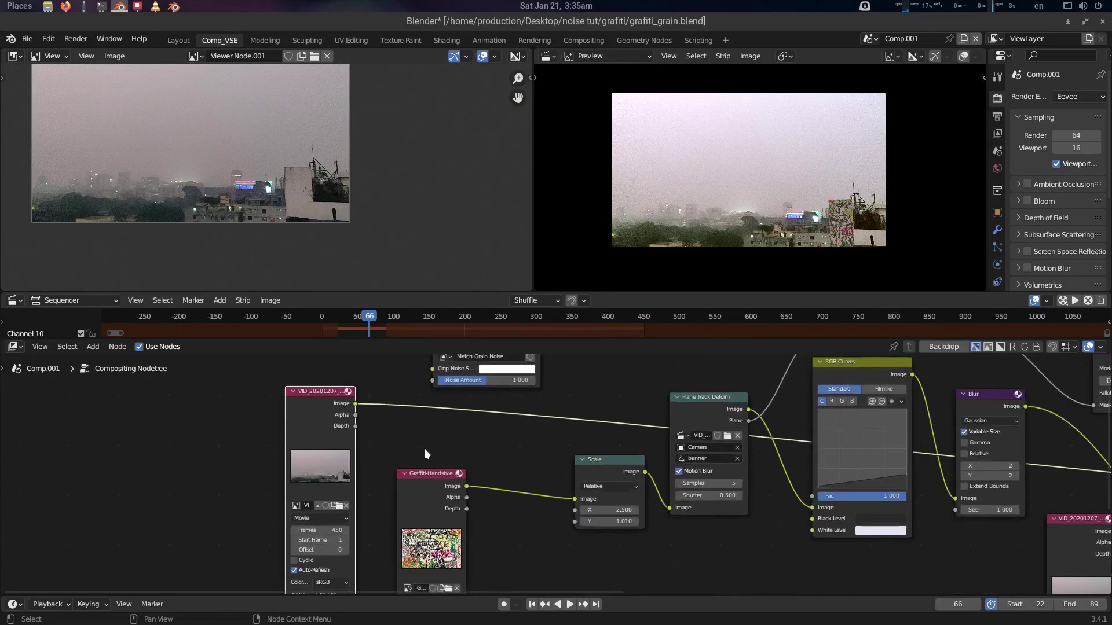
middle_drag(440, 442, 492, 428)
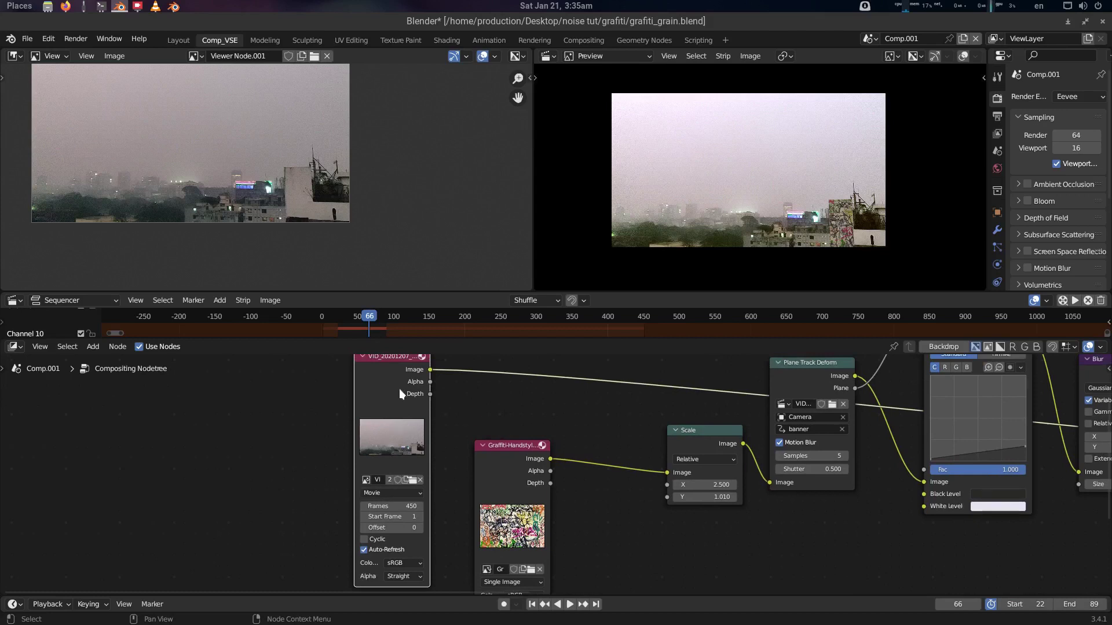
drag(398, 388, 359, 394)
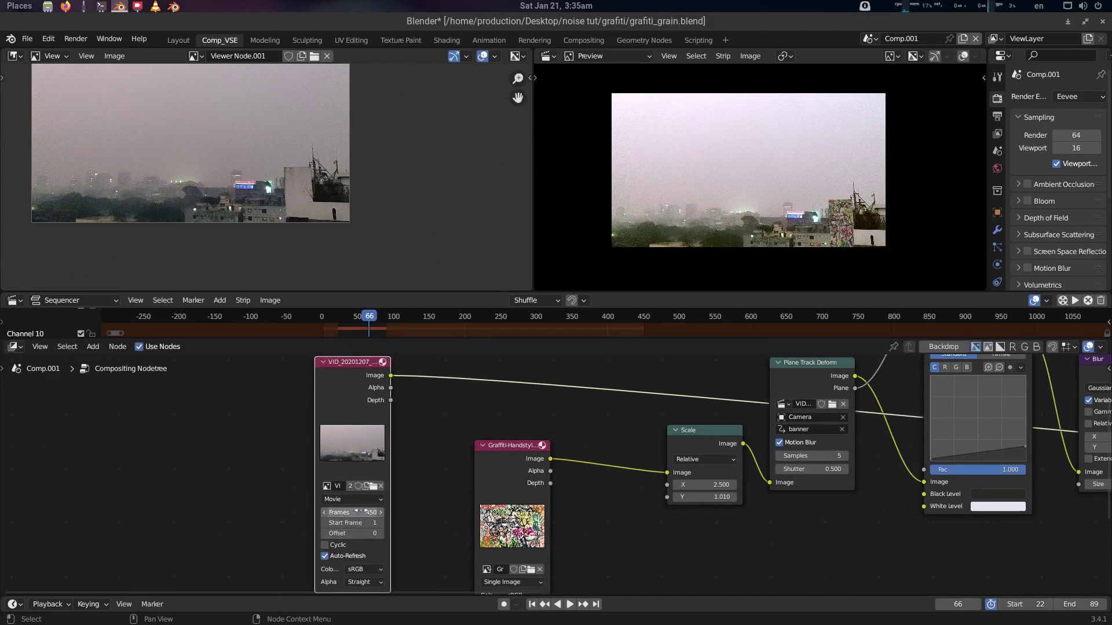
- Set the duplicated footage node's Frames to 40
scroll(367, 512, up, 2)
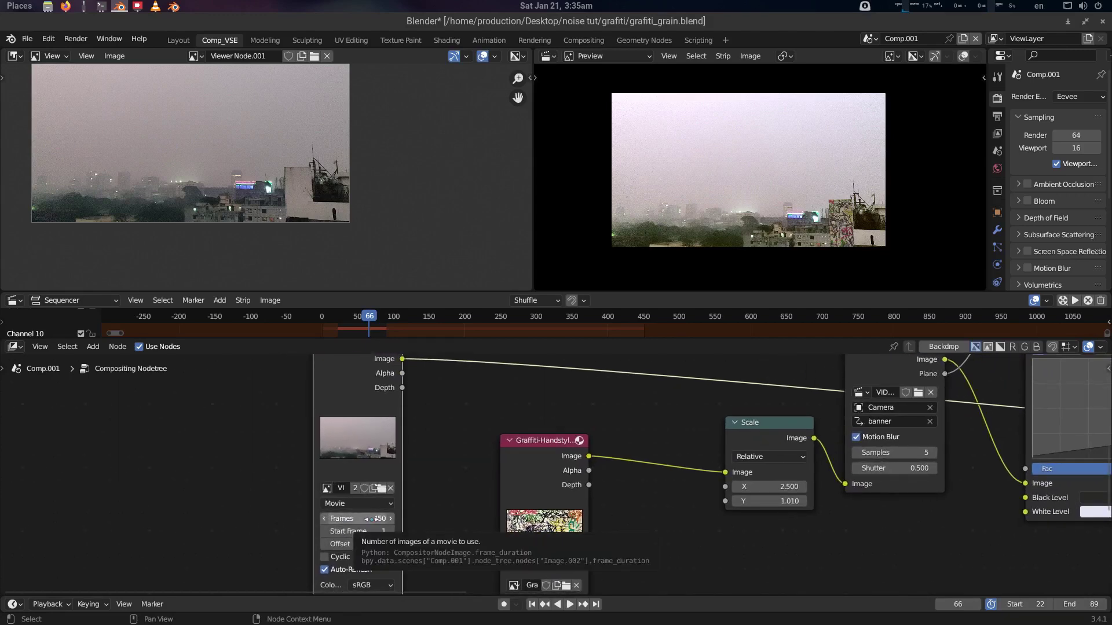
scroll(409, 497, down, 2)
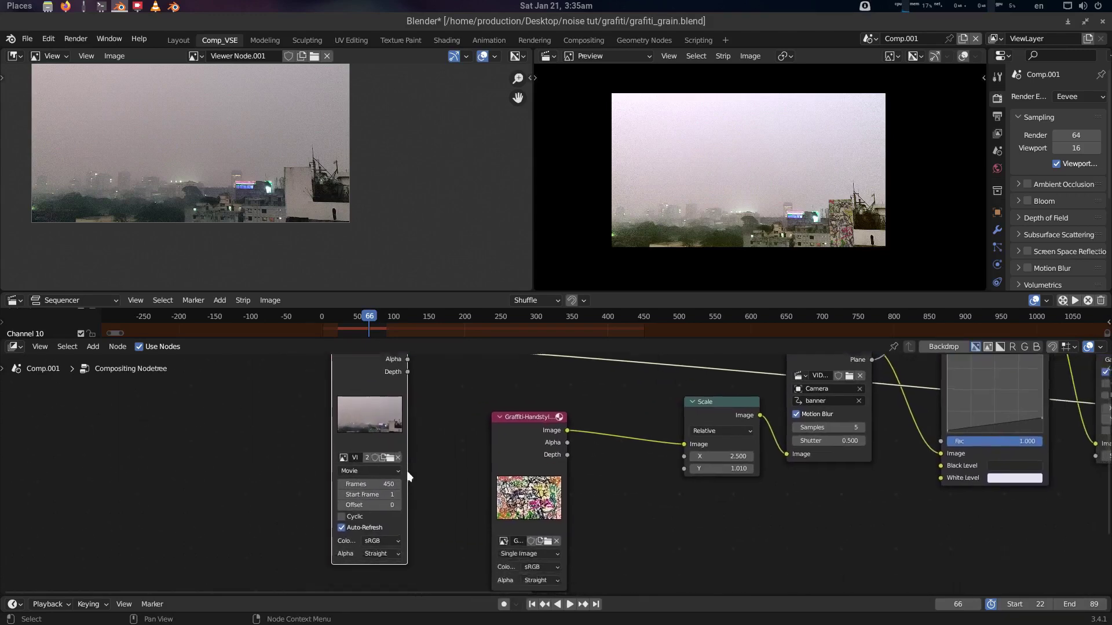
scroll(398, 450, up, 1)
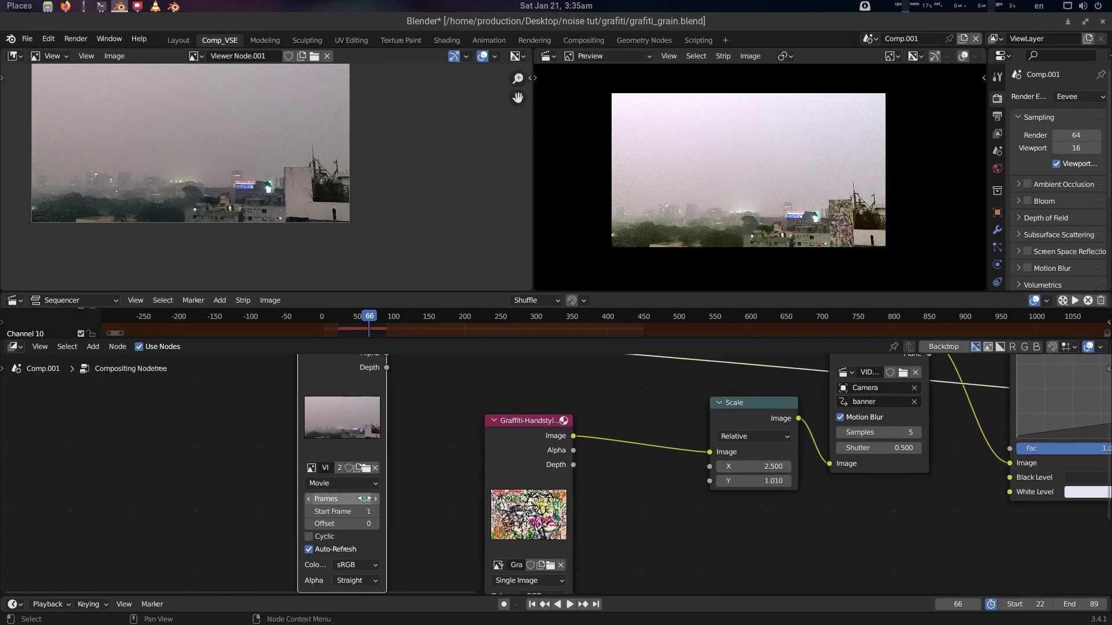
click(363, 499)
text(40)
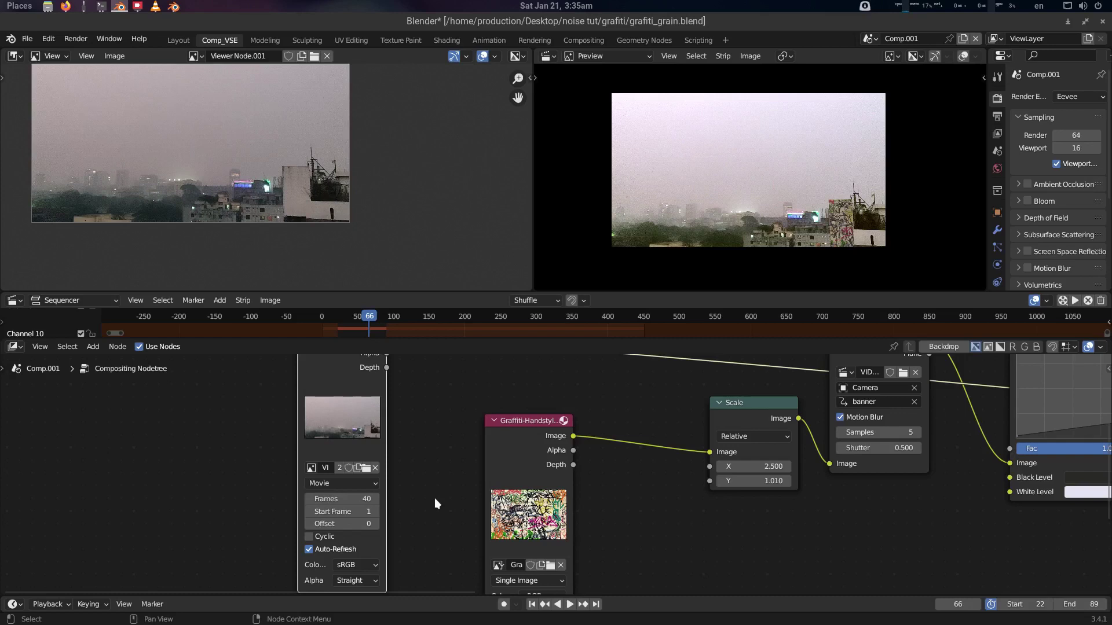
key(Return)
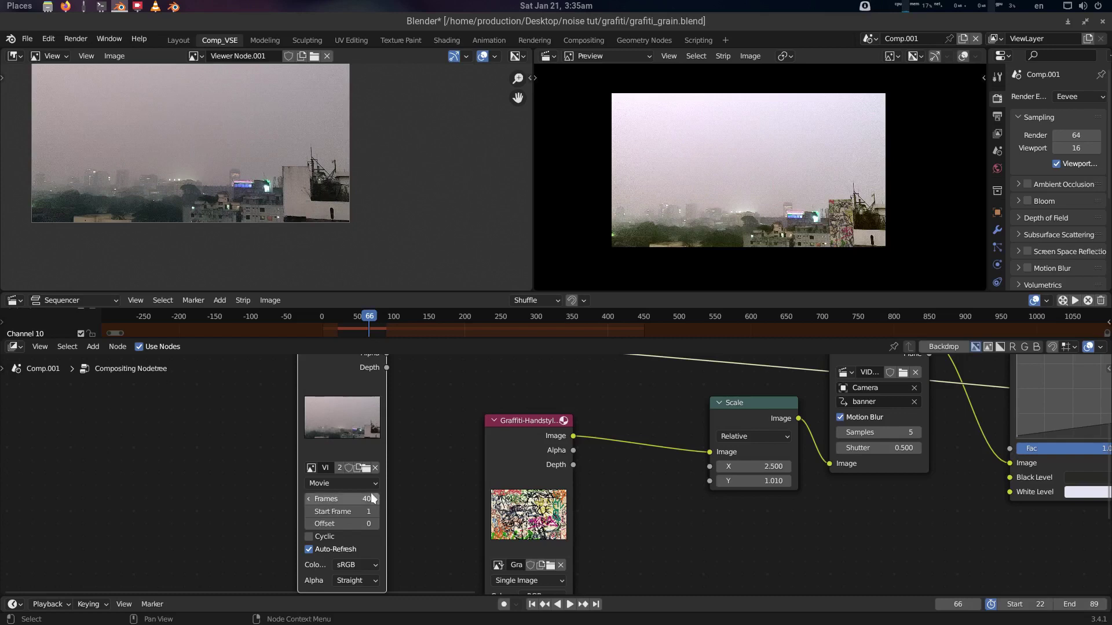
- Set the duplicated footage node's Frames to 50 and enable Cyclic
click(366, 497)
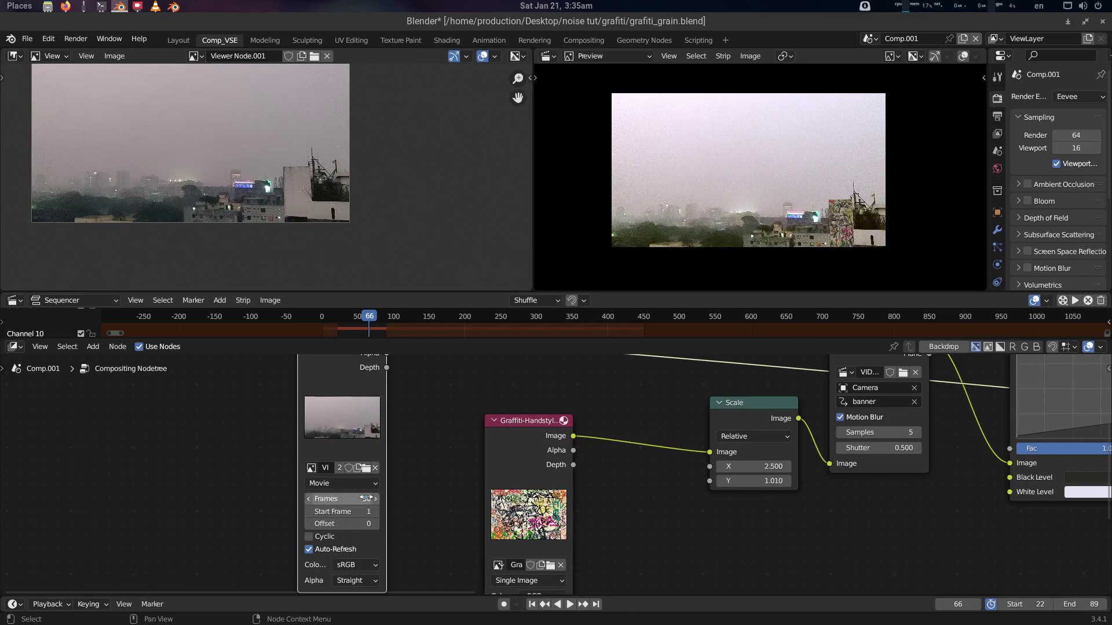
key(Return)
middle_drag(404, 509, 458, 523)
click(335, 532)
scroll(406, 491, down, 1)
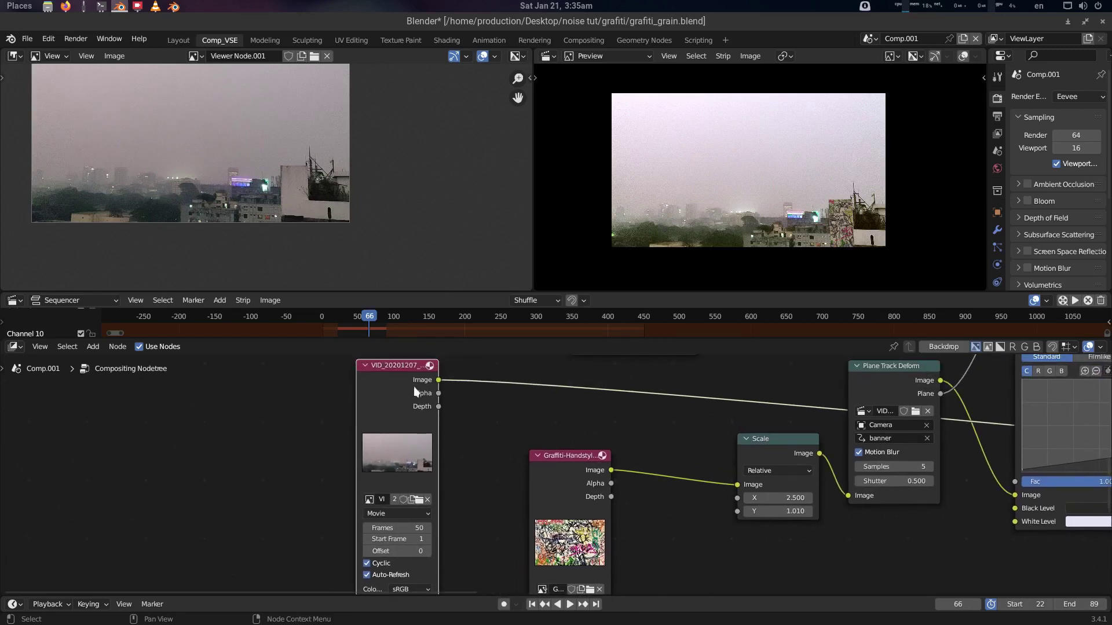
- Move the duplicated footage node farther from the graffiti image, test its looping playback, and clear the sequencer cache
drag(407, 378, 358, 379)
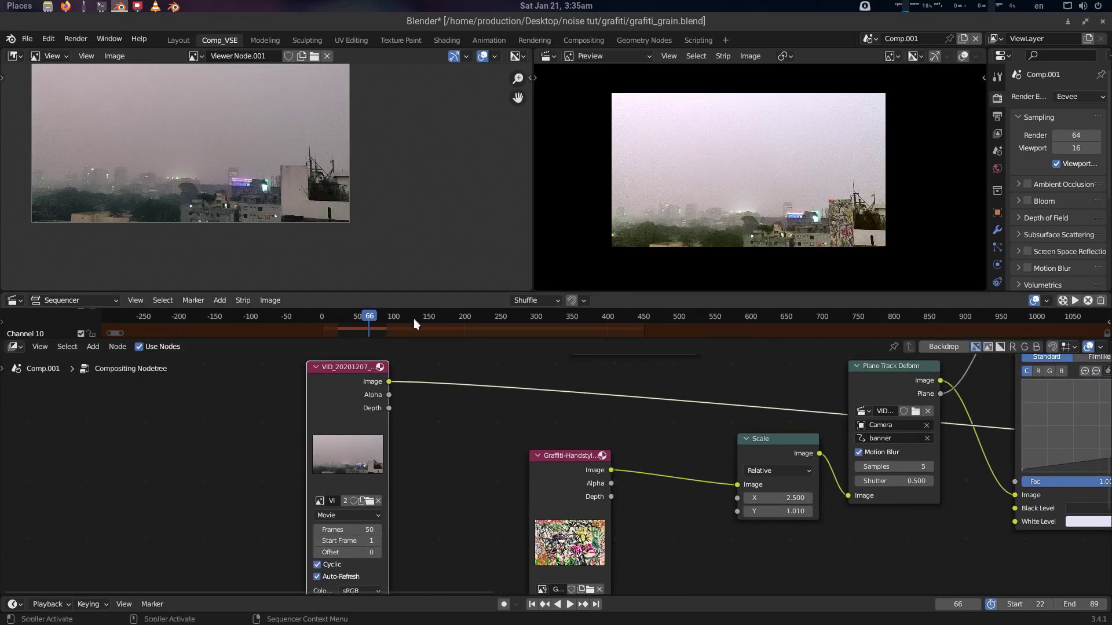
key(space)
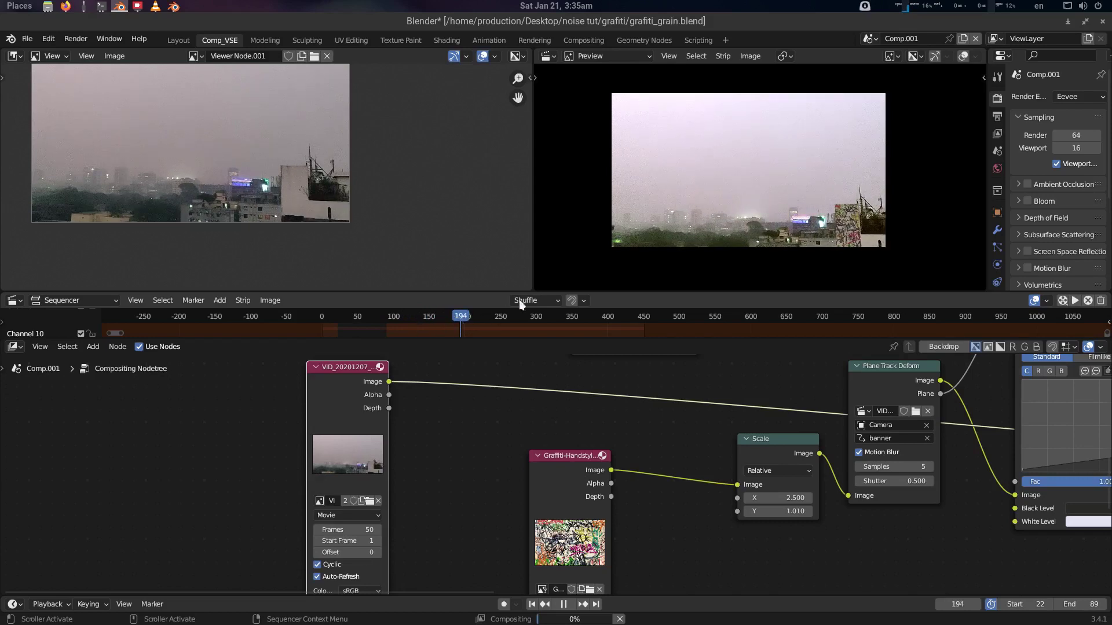
key(space)
right_click(745, 181)
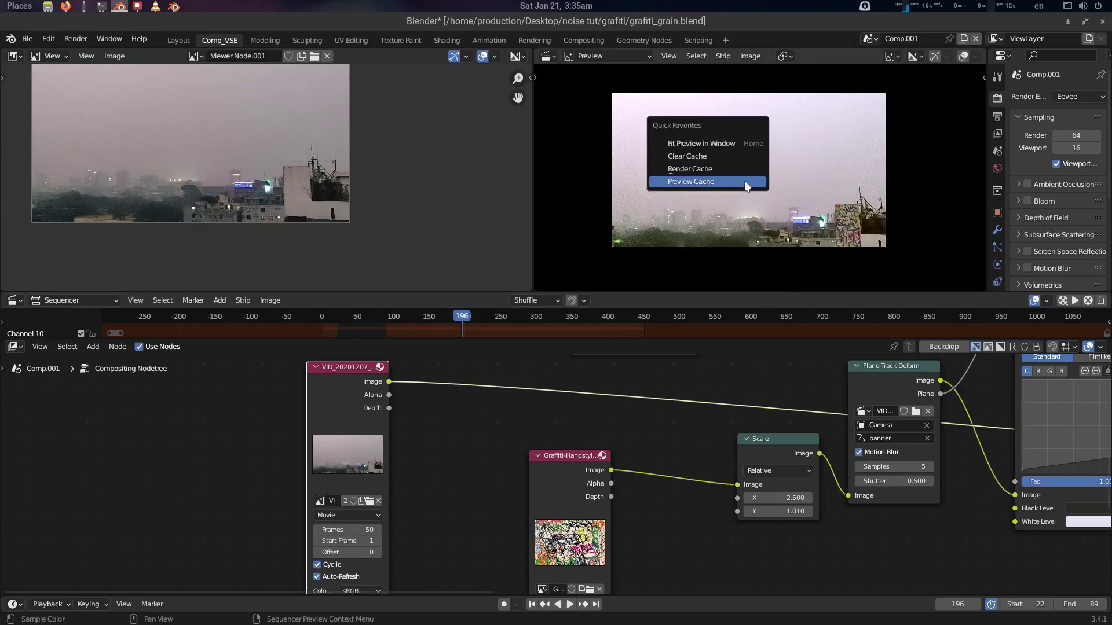
click(720, 154)
- Play back the composite again and jump to frames 238 and 251 to check that the footage keeps looping
key(shift+ctrl+space)
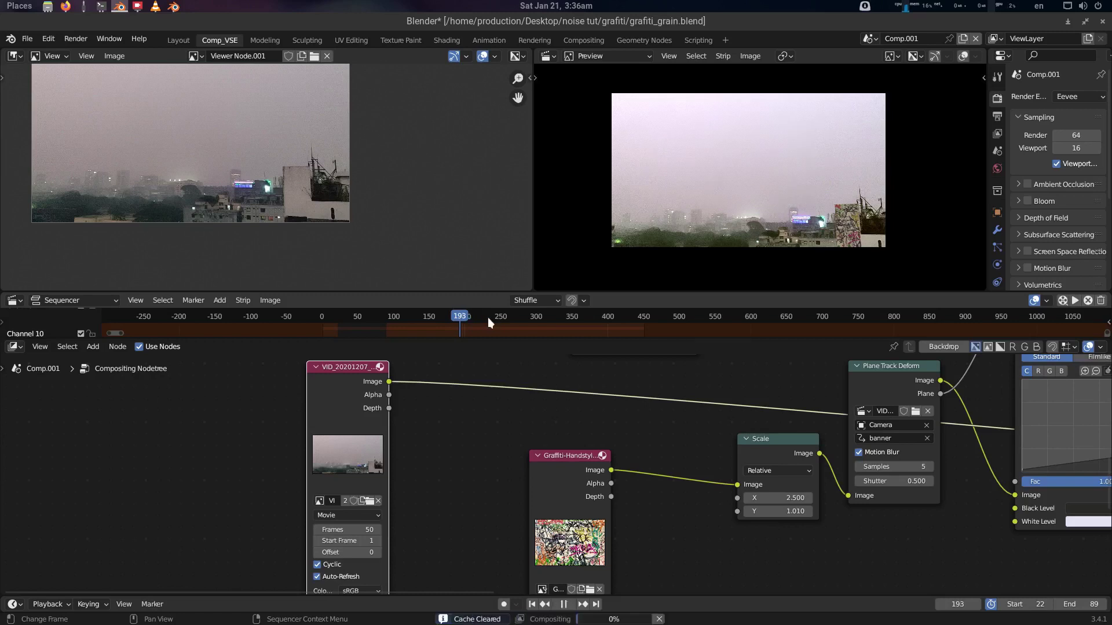
click(492, 317)
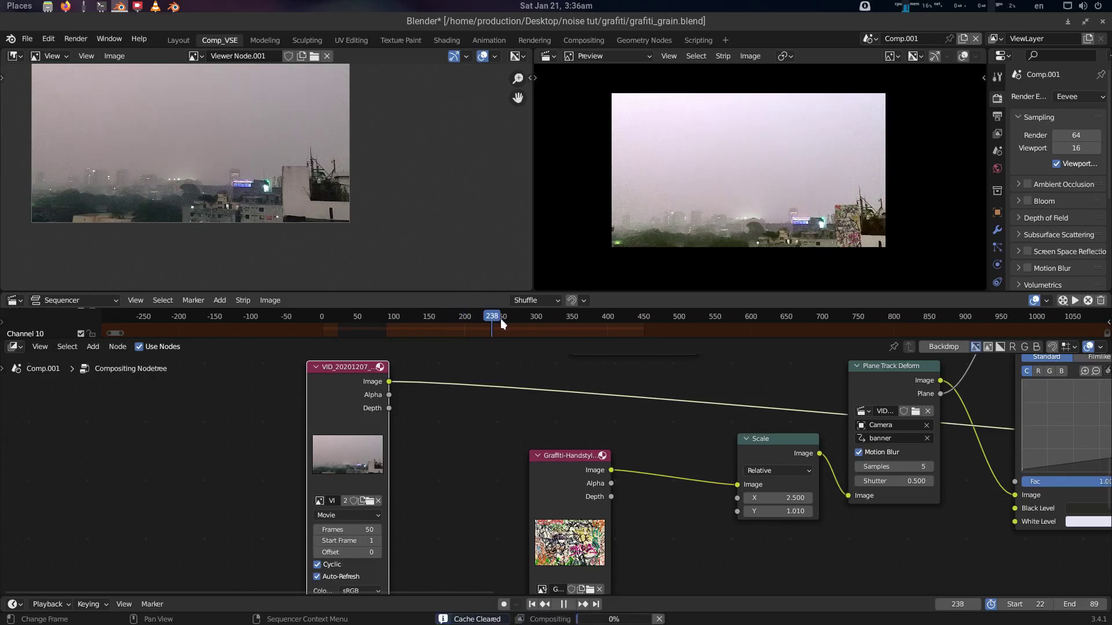
click(501, 319)
key(space)
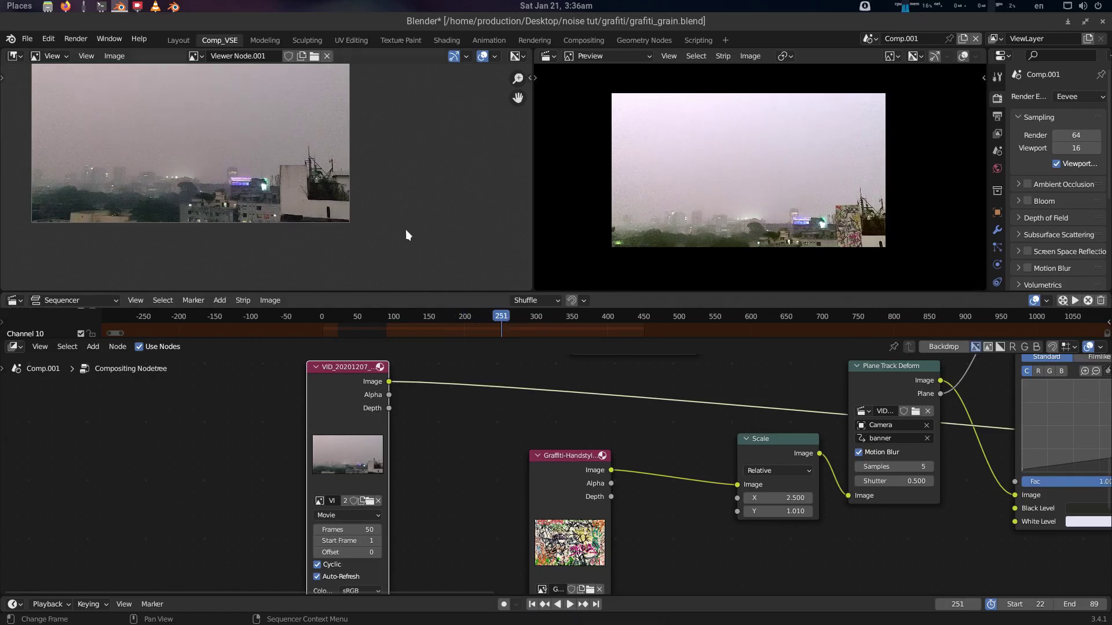
- Center the footage in the viewer image and move the duplicated footage node farther away from the graffiti image node
drag(329, 361, 318, 405)
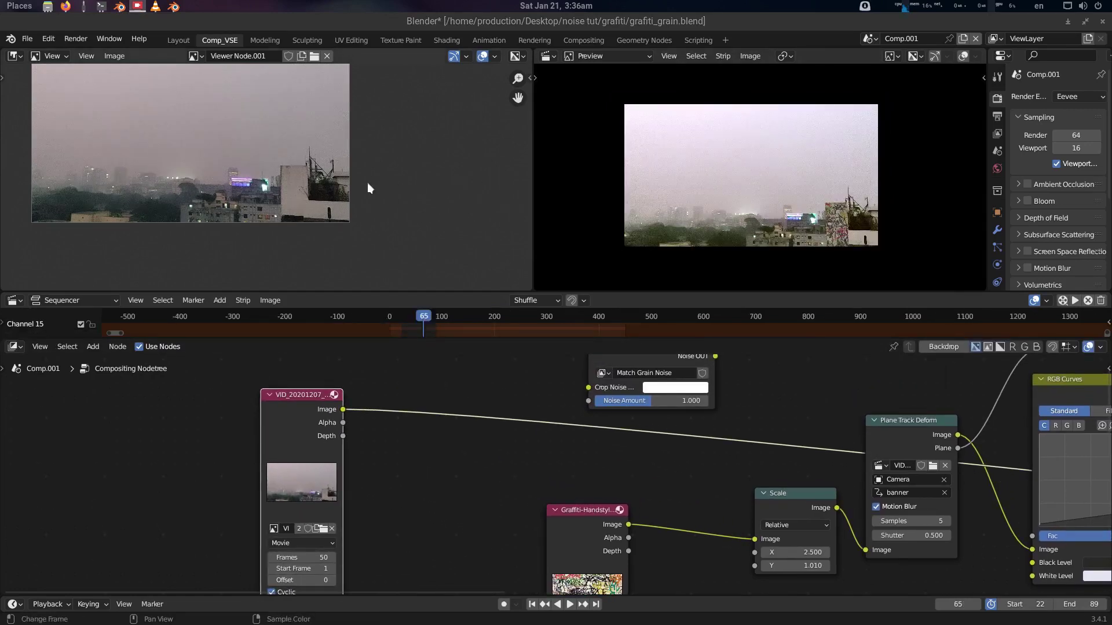
middle_drag(303, 184, 382, 225)
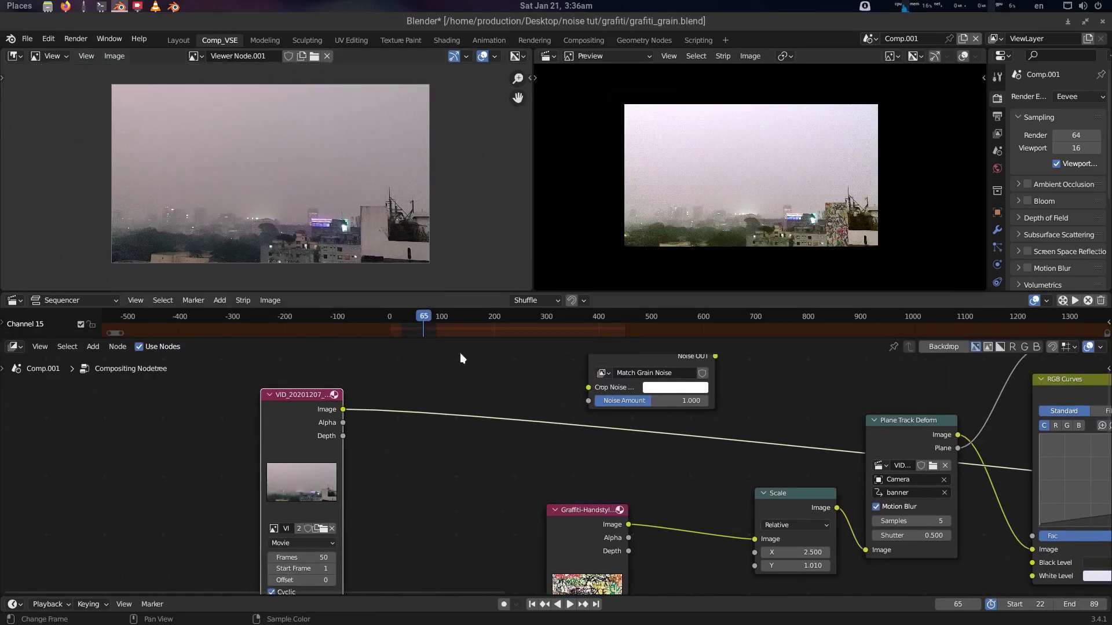
middle_drag(480, 421, 498, 455)
drag(306, 448, 267, 436)
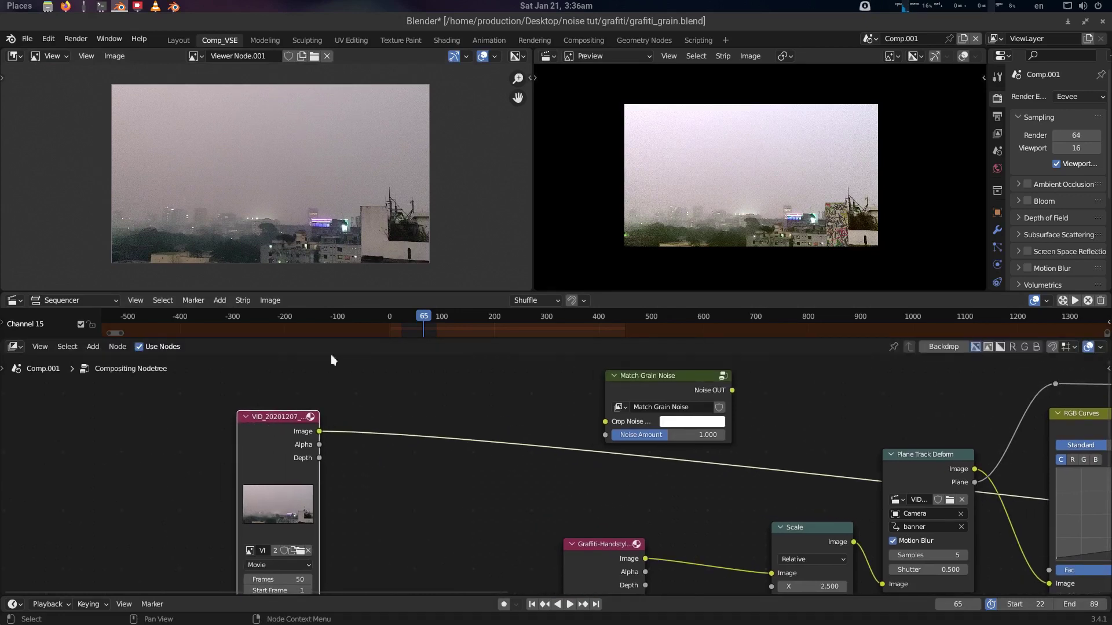
click(386, 407)
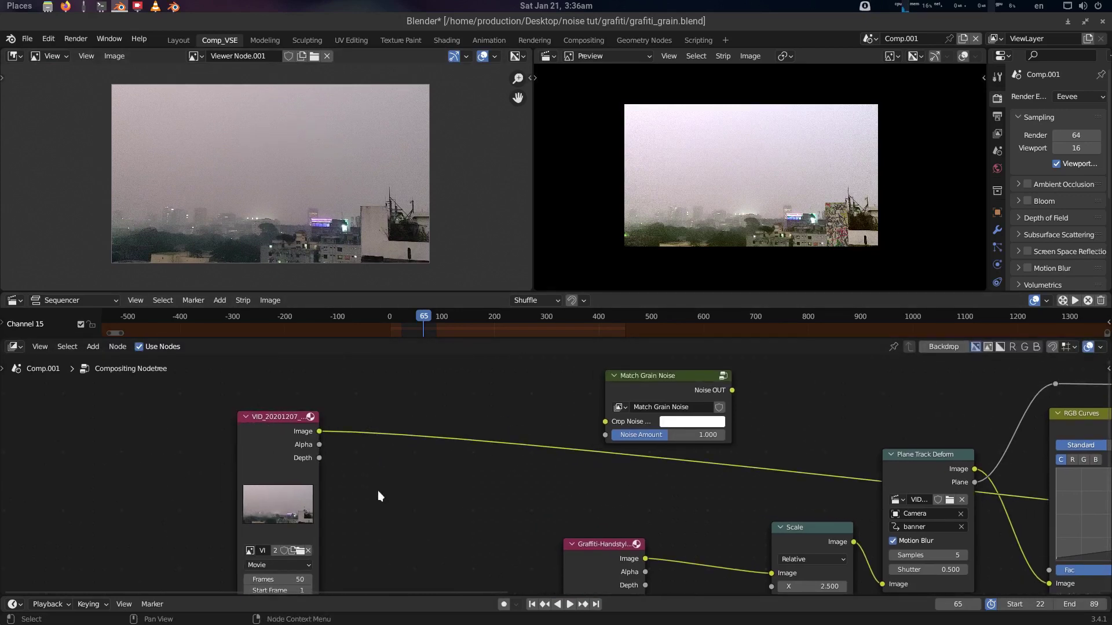
- Add a Crop node beside the duplicated footage node and connect the footage's Image output to its Image input
middle_drag(393, 479, 393, 459)
key(shift+a)
click(394, 459)
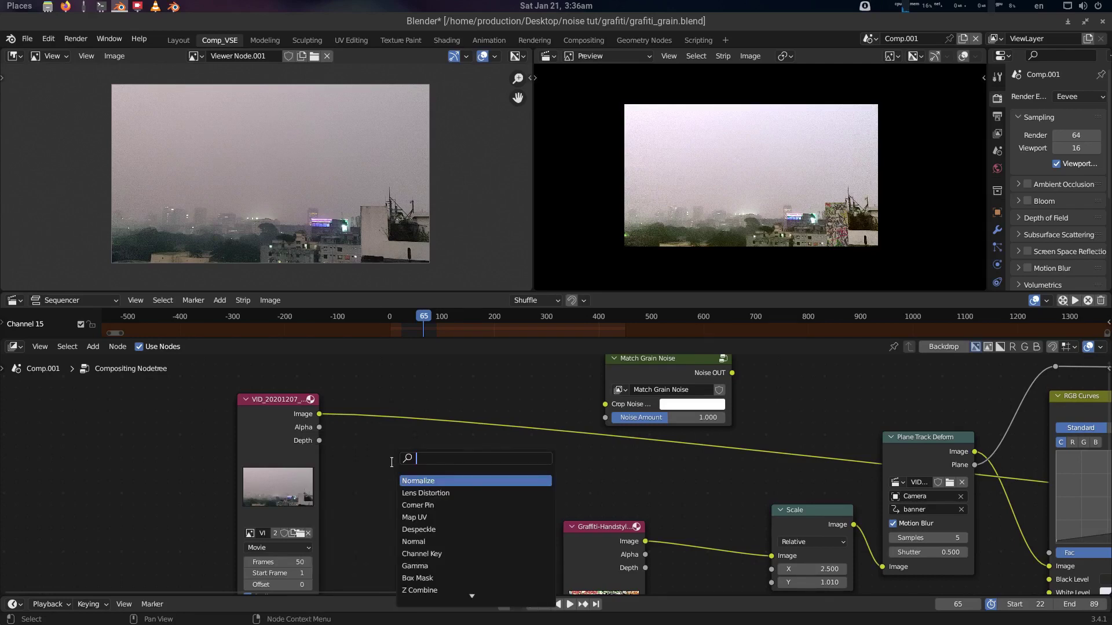
text(crop)
key(Return)
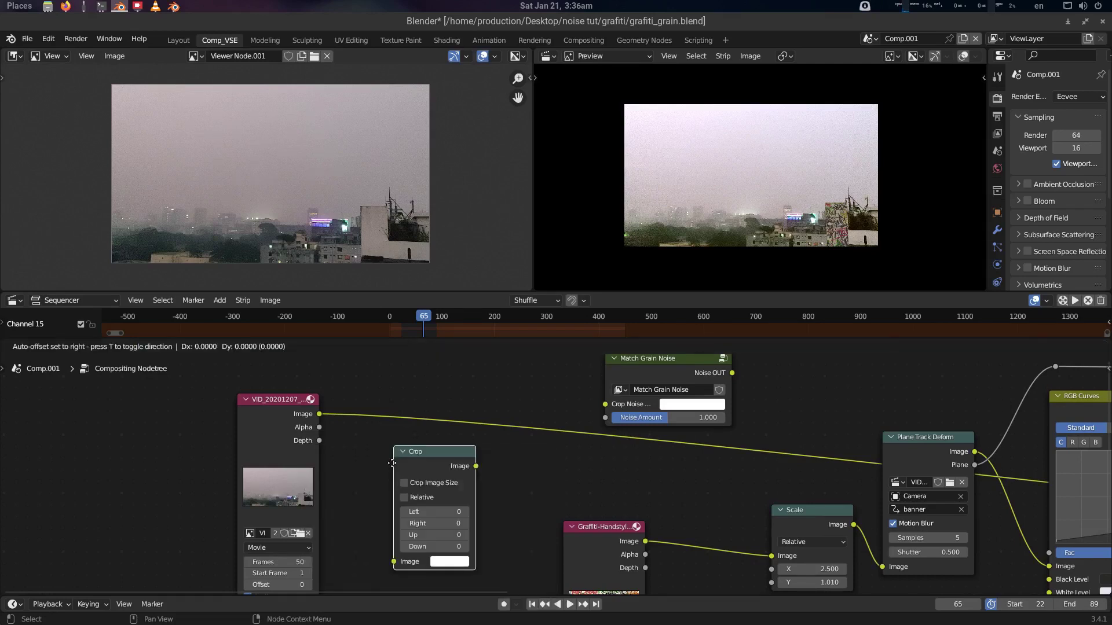
click(355, 457)
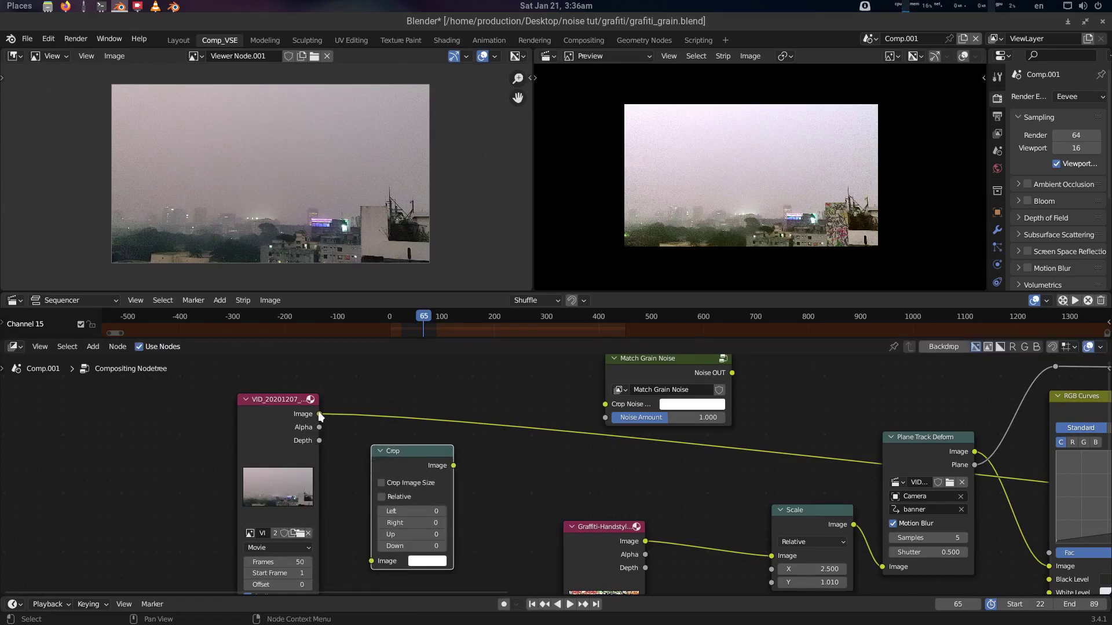
drag(319, 414, 371, 561)
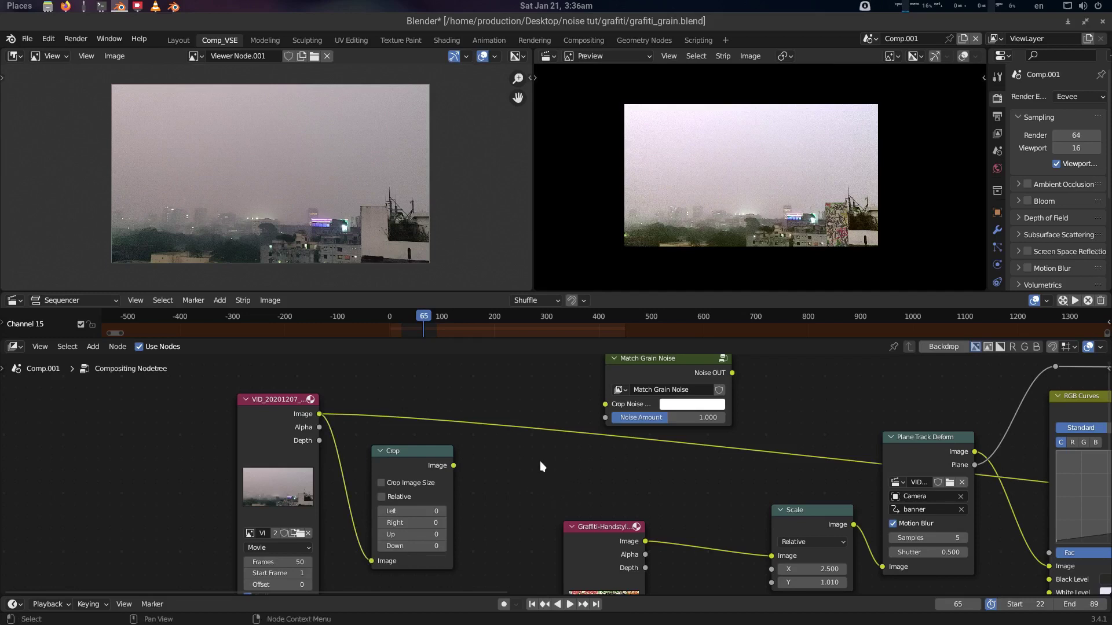
- Maximize the node editor, turn on the backdrop, and position the backdrop image so the footage is clear of the nodes
middle_drag(473, 463, 465, 464)
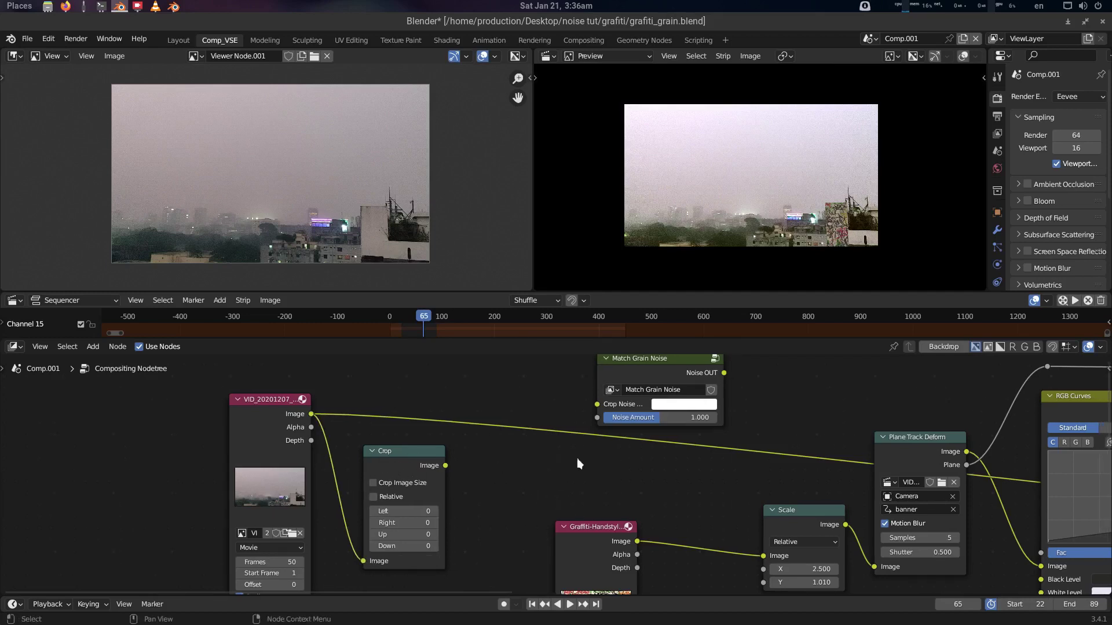
middle_drag(825, 394, 822, 396)
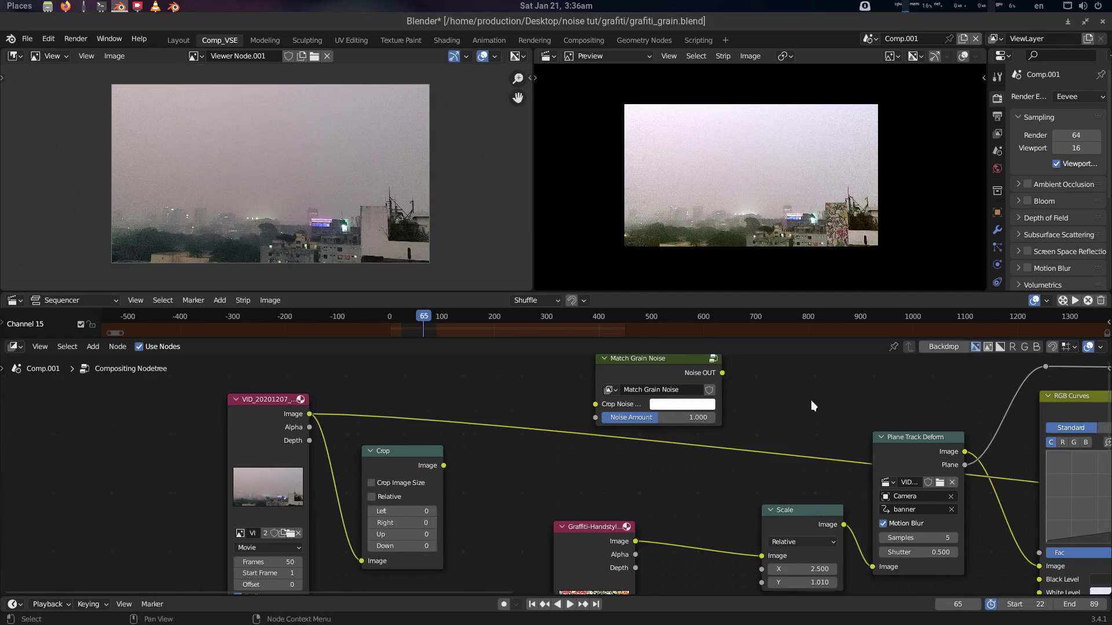
key(ctrl+space)
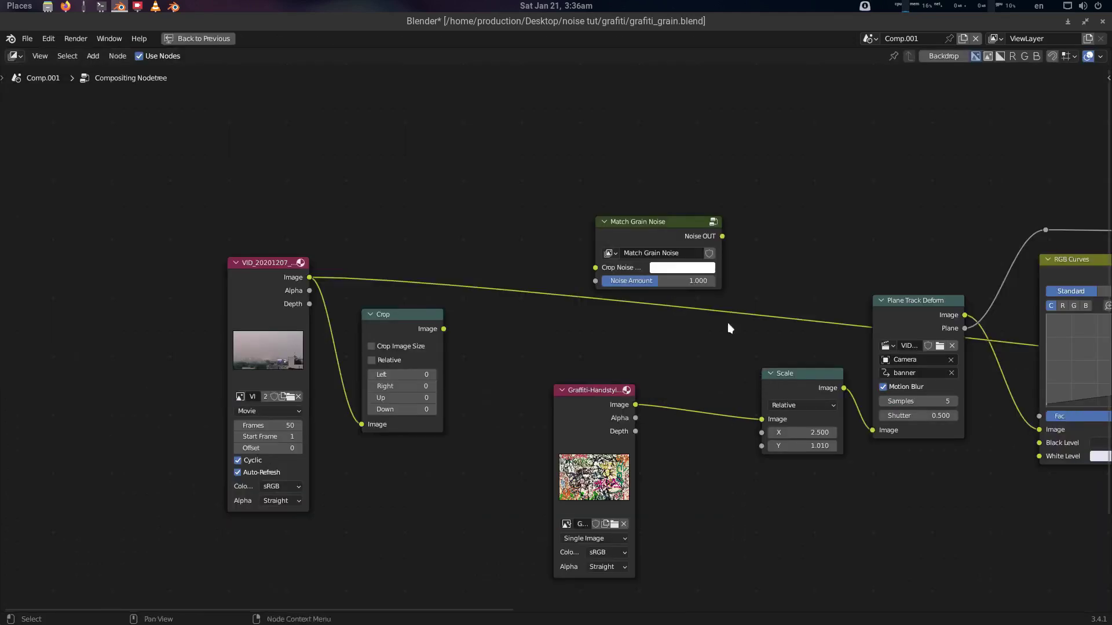
middle_drag(727, 322, 704, 363)
click(945, 57)
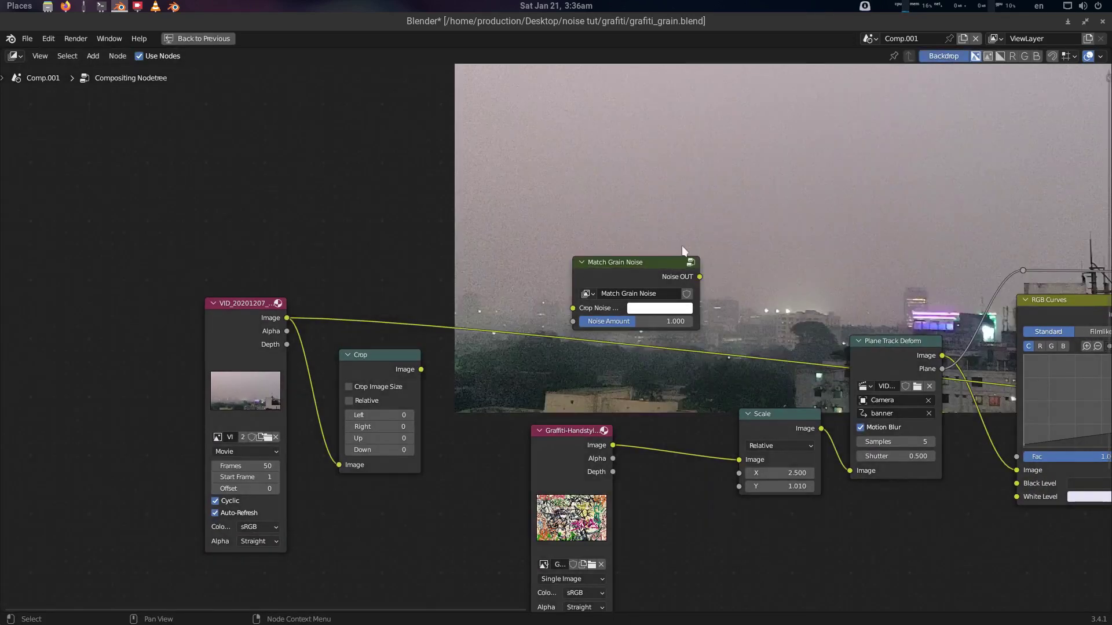
middle_drag(747, 234, 779, 405)
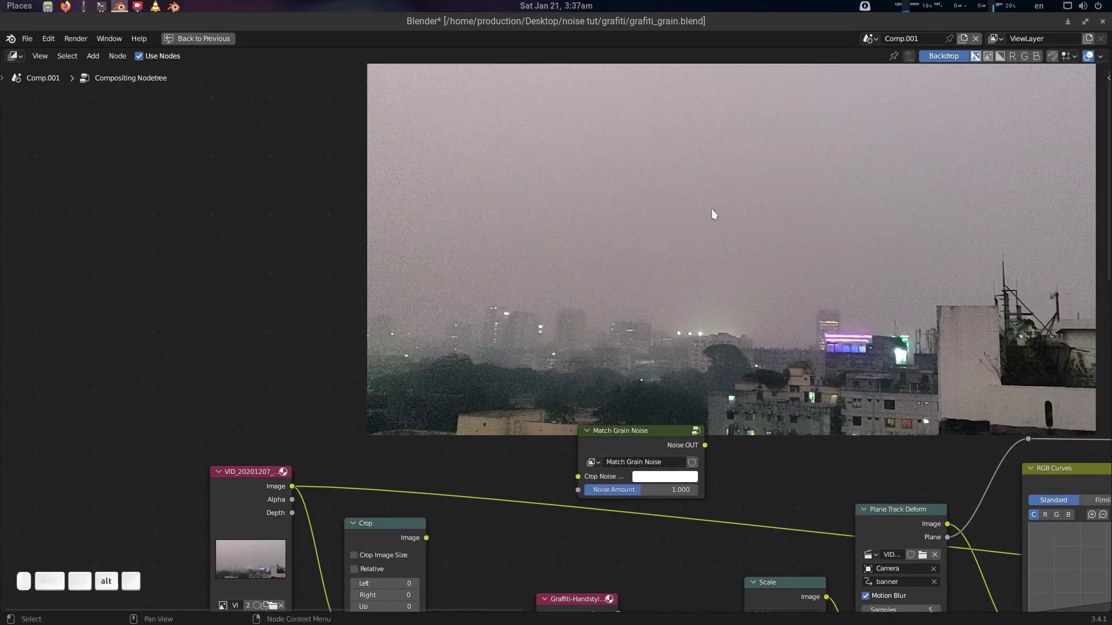
alt+middle_drag(712, 203, 679, 204)
middle_drag(519, 396, 556, 264)
scroll(512, 377, up, 2)
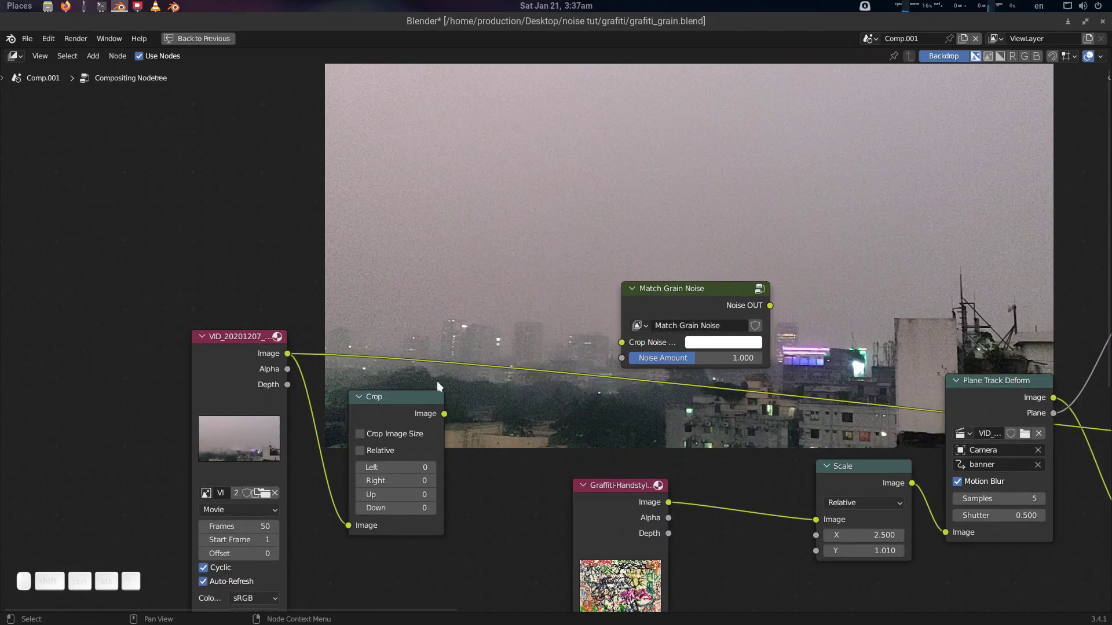
- Send the duplicated footage node's Image output to the viewer
middle_drag(438, 386, 402, 412)
ctrl+shift+click(256, 414)
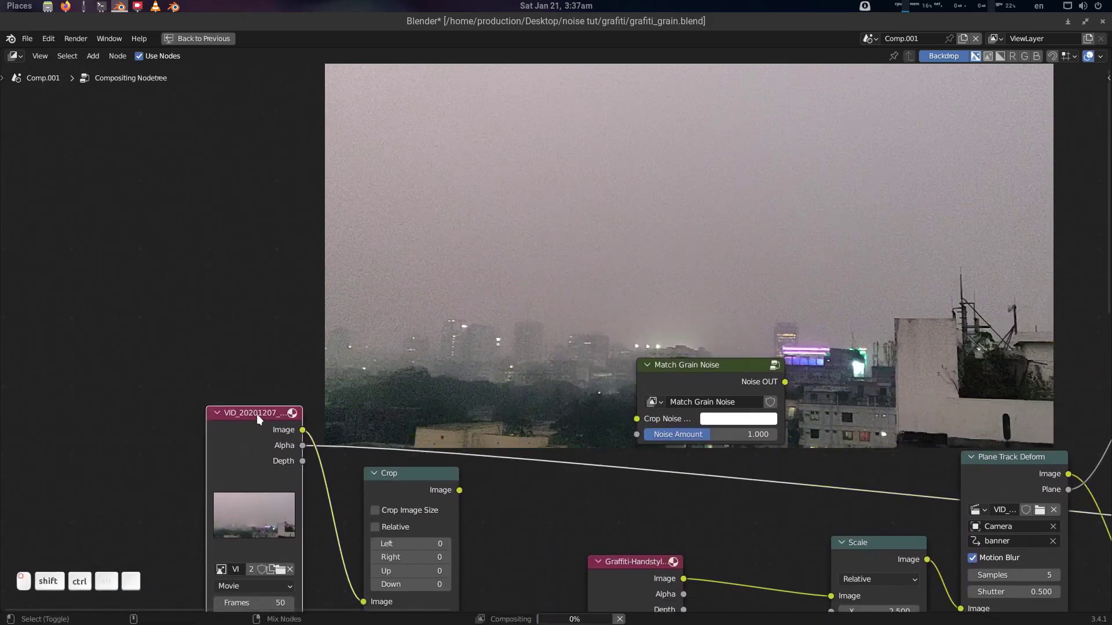
ctrl+shift+click(265, 416)
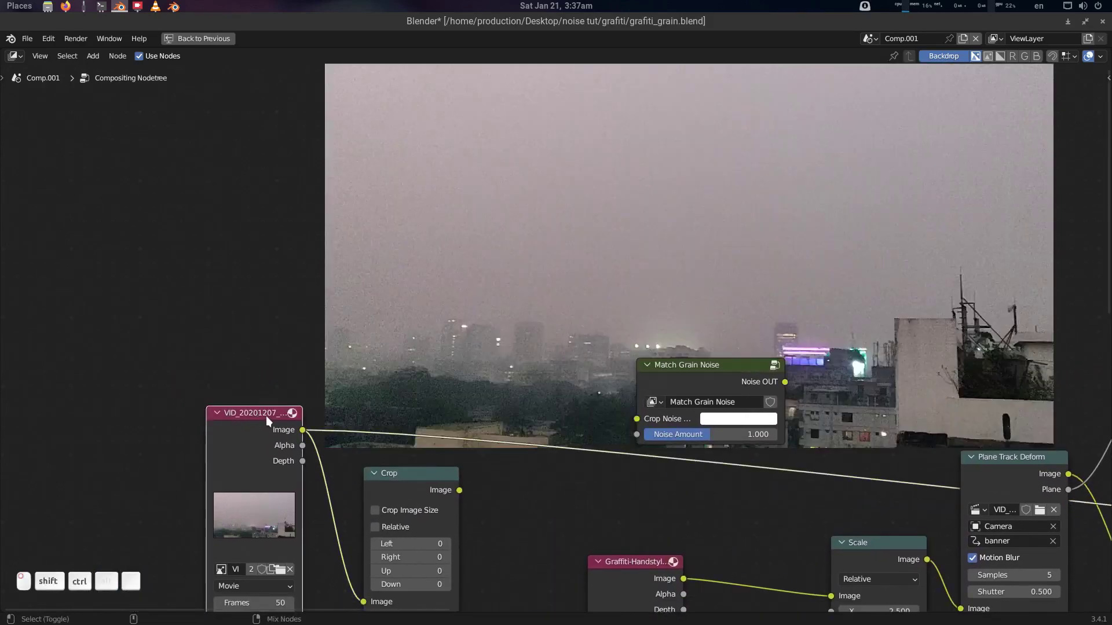
- Set the Crop node's Left to 143 and Up to 132
click(411, 480)
middle_drag(475, 492, 470, 481)
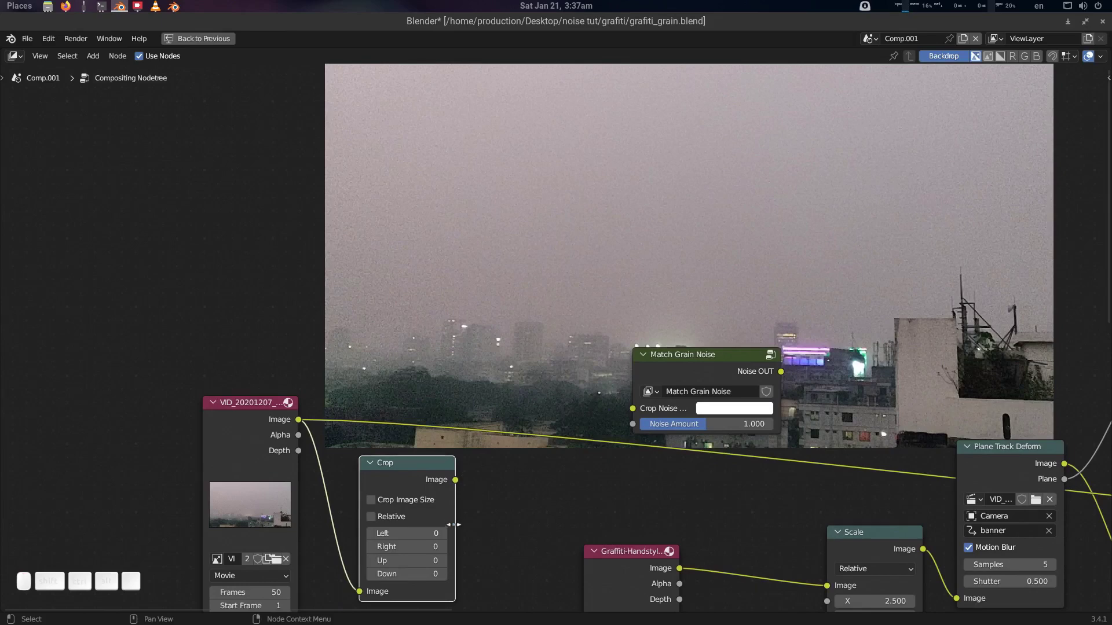
drag(428, 533, 478, 533)
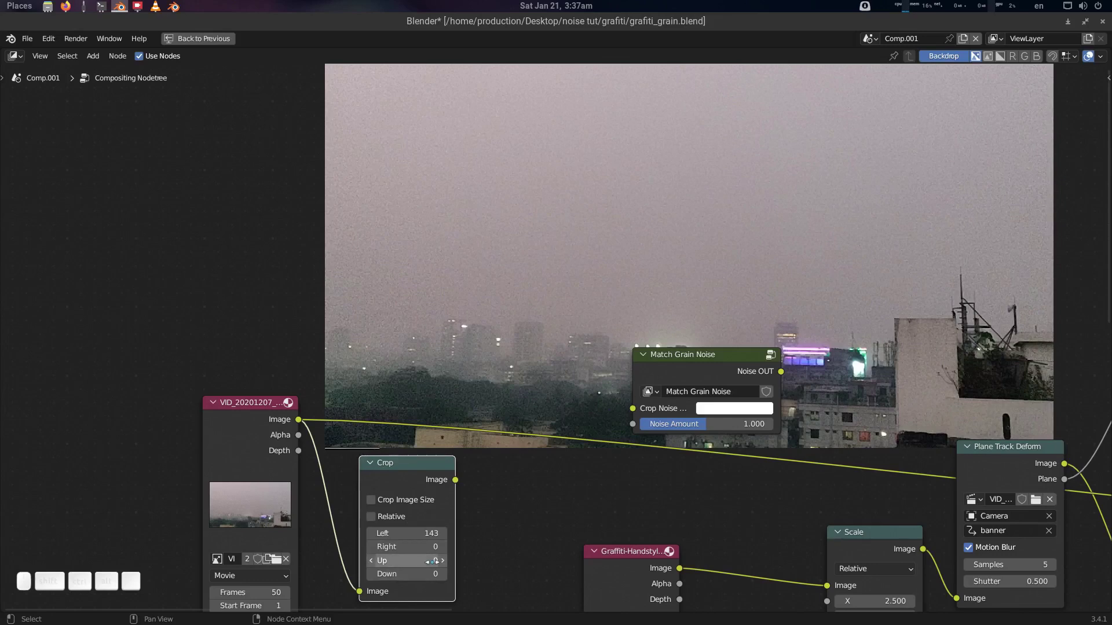
drag(409, 561, 463, 560)
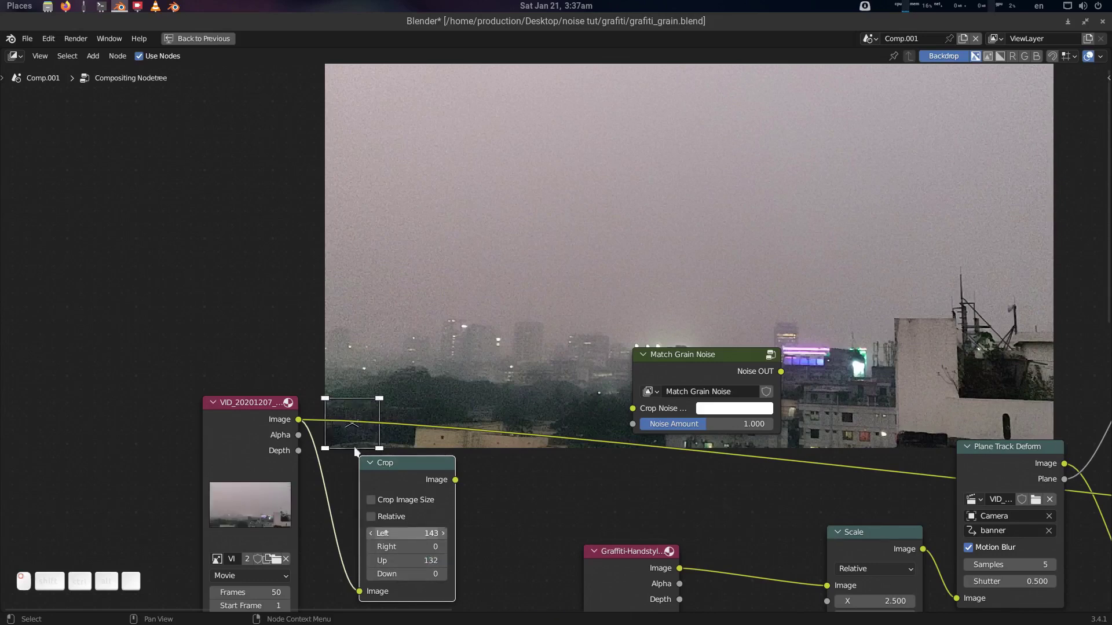
- Move the crop region on the backdrop from the image corner up into the sky just above the skyline
middle_drag(378, 419, 366, 435)
drag(352, 424, 527, 305)
middle_drag(464, 559, 421, 523)
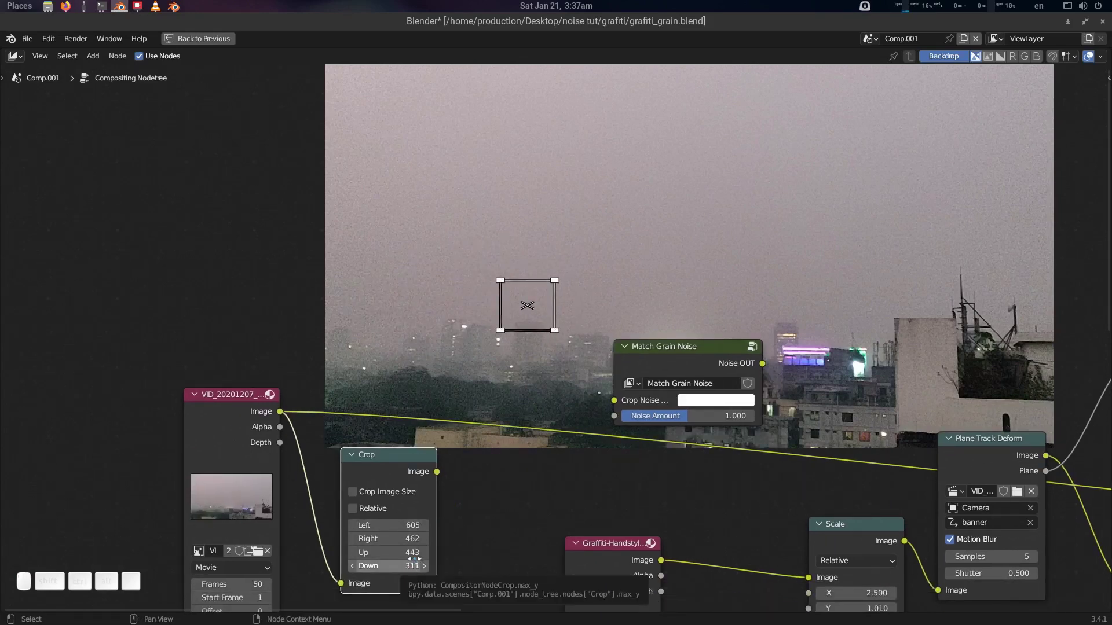
drag(527, 305, 522, 272)
middle_drag(573, 298, 616, 416)
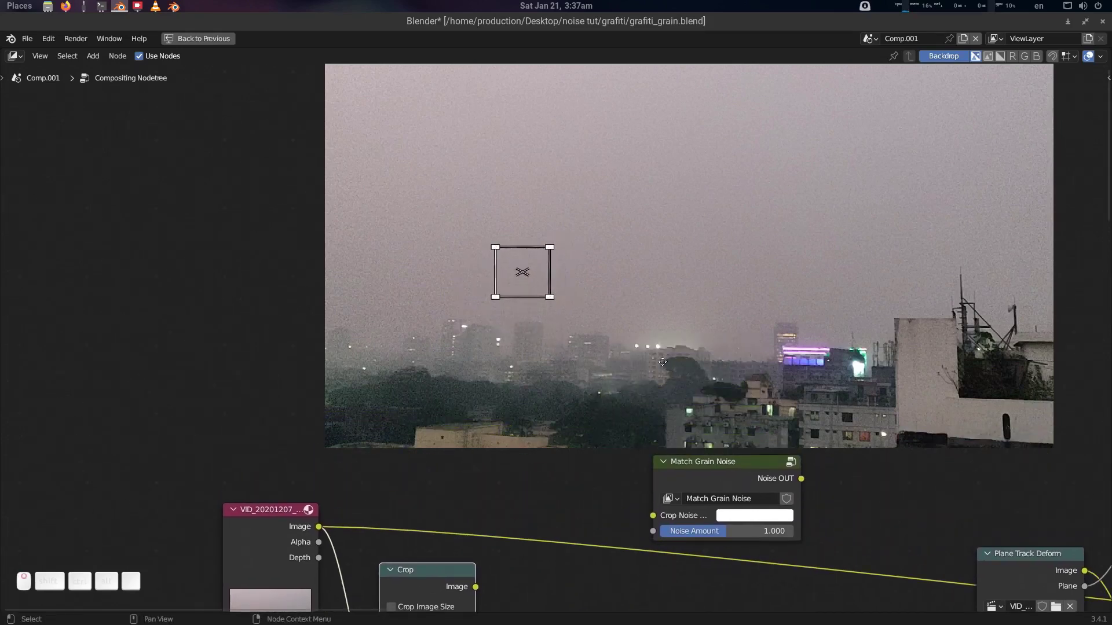
- Shrink the crop region and place it over clear sky, at about Left 1036, Right 931, Up 835, Down 730
middle_drag(662, 362, 658, 369)
alt+middle_drag(734, 259, 560, 282)
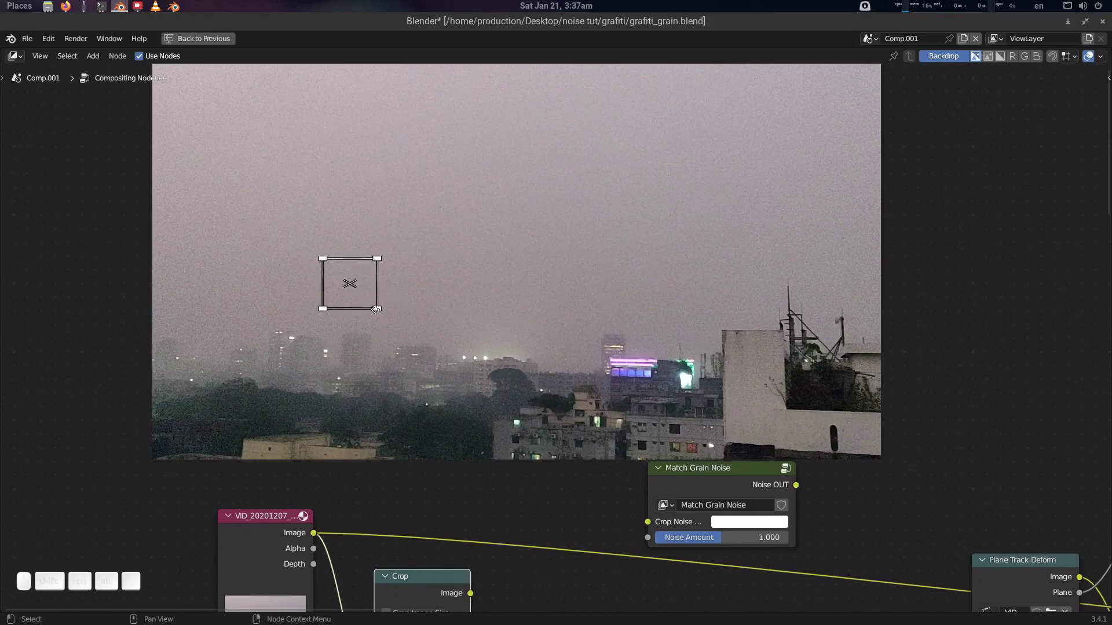
drag(370, 309, 684, 222)
drag(476, 243, 528, 164)
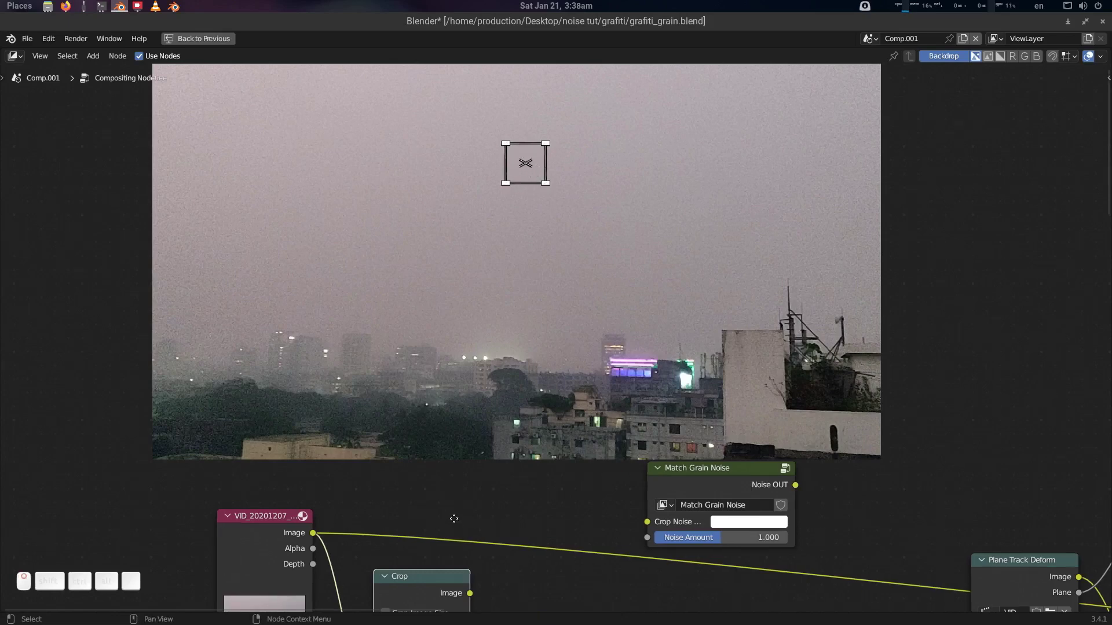
- Enable Crop Image Size on the Crop node and send its output to the viewer
middle_drag(455, 519, 449, 387)
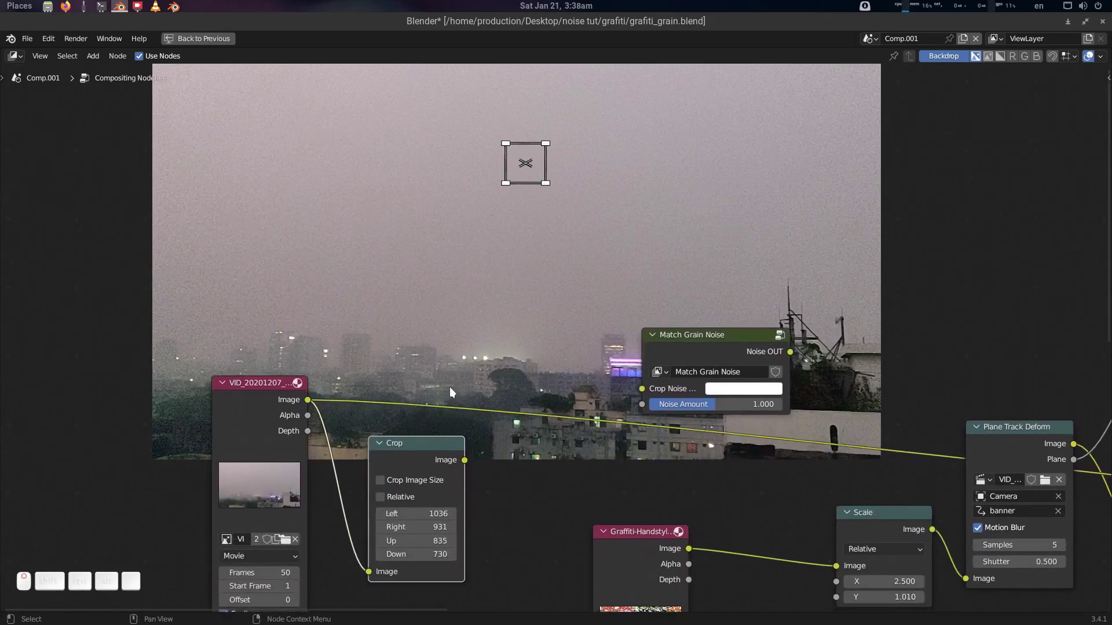
click(423, 481)
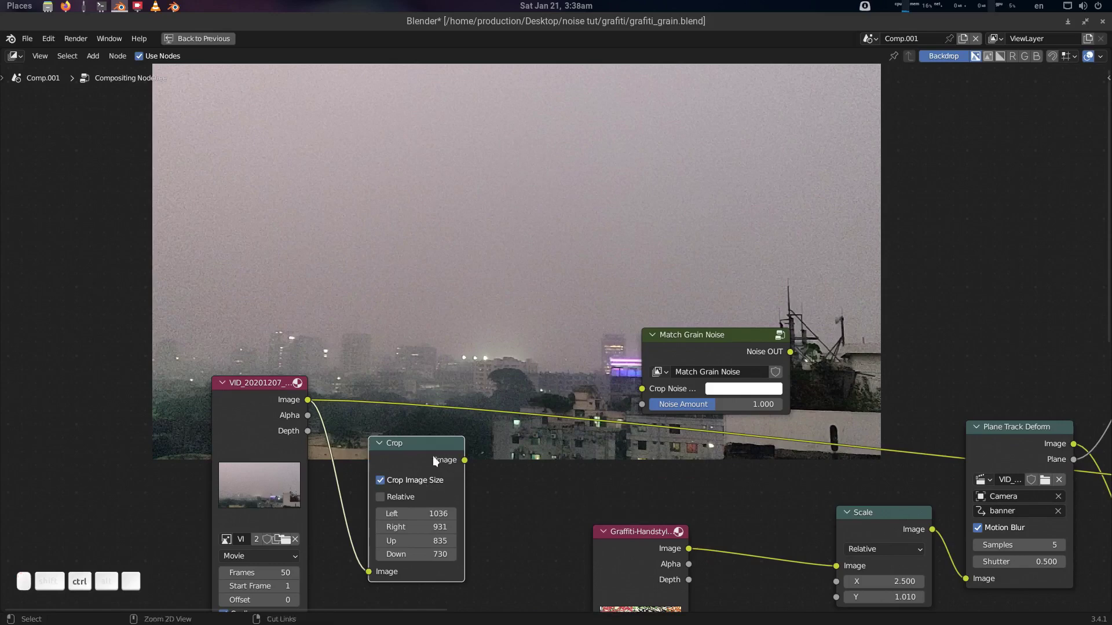
ctrl+shift+click(446, 464)
scroll(509, 263, up, 2)
scroll(515, 257, down, 1)
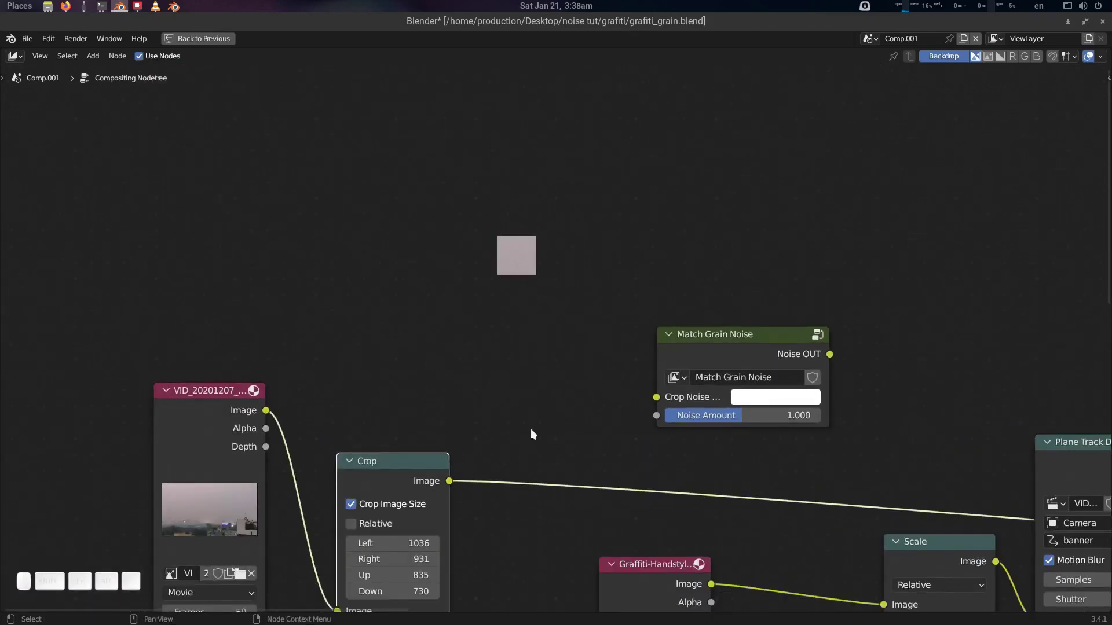
- Restore the full workspace layout, turn off the backdrop, and bring the Crop and Match Grain Noise nodes into view
key(ctrl+space)
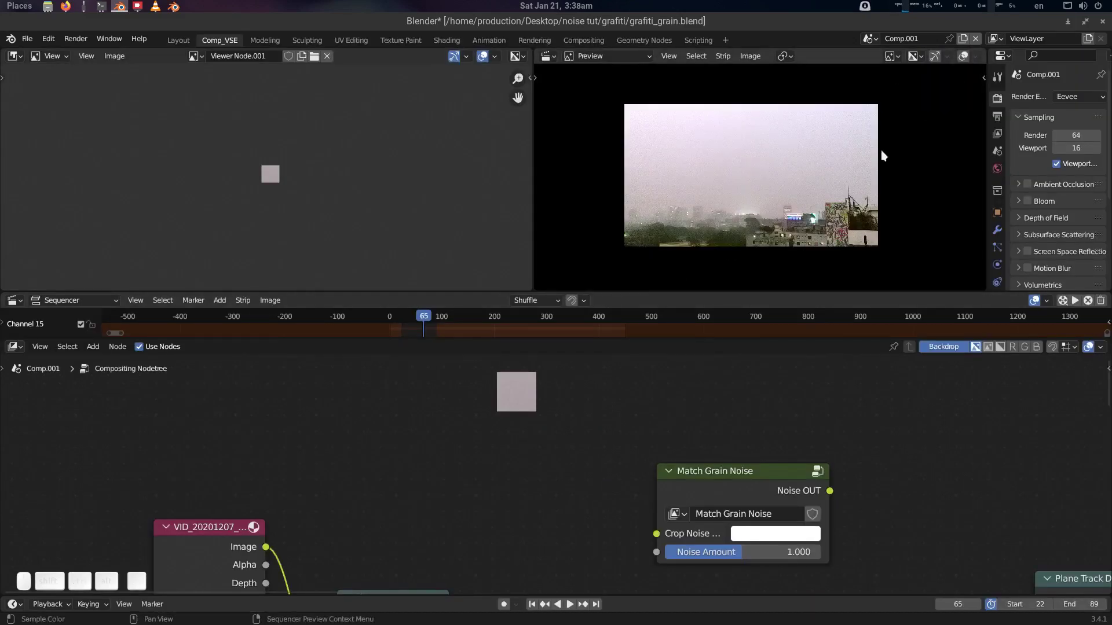
click(961, 347)
scroll(455, 442, down, 4)
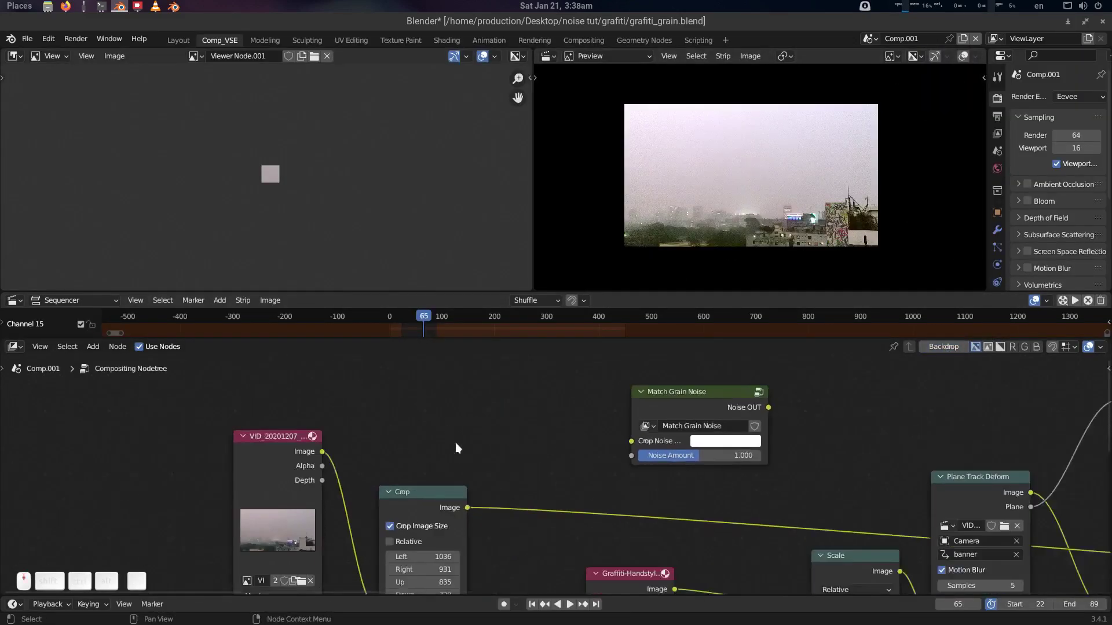
middle_drag(562, 459, 468, 466)
scroll(426, 440, up, 3)
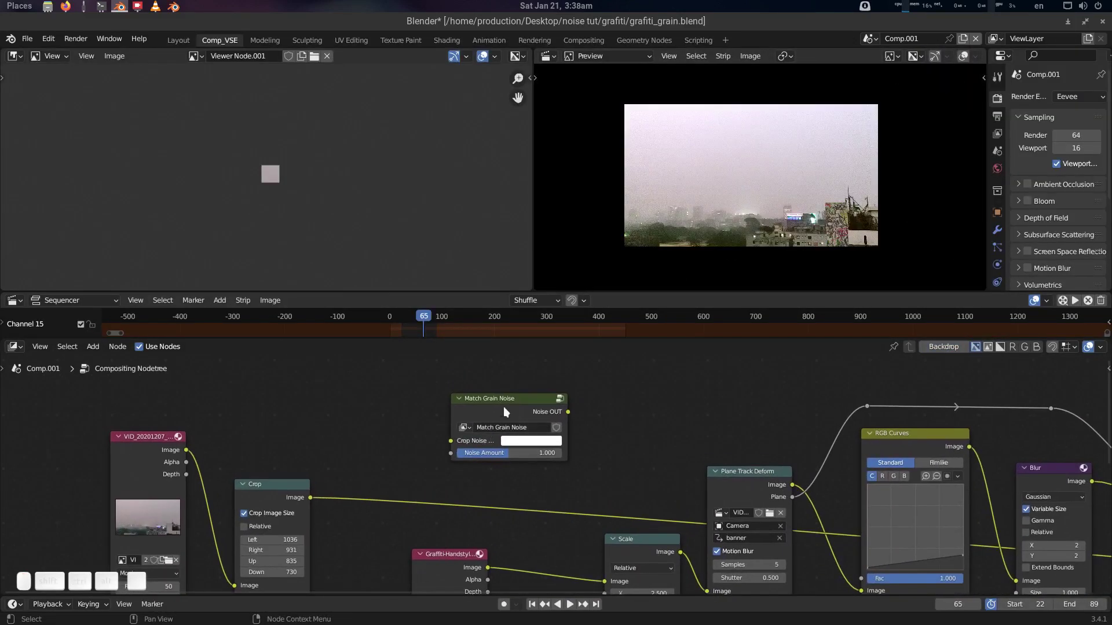
- Connect the Crop output to the Crop Noise Sample input of Match Grain Noise and preview the generated noise in the viewer
drag(509, 405, 442, 409)
scroll(372, 446, up, 2)
middle_drag(340, 481, 373, 477)
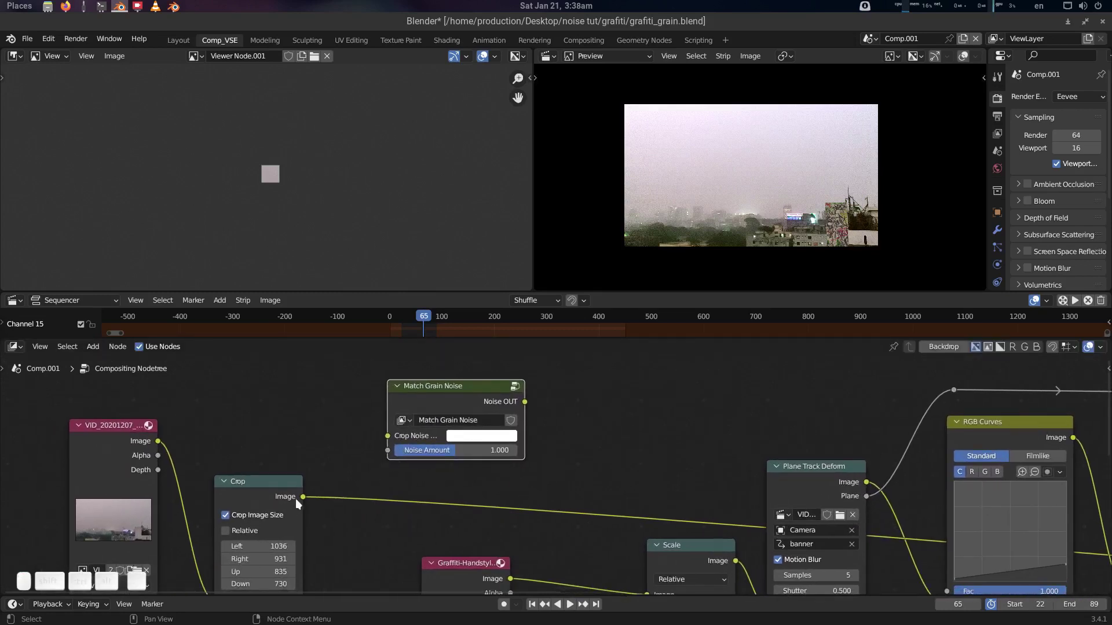
drag(303, 497, 388, 436)
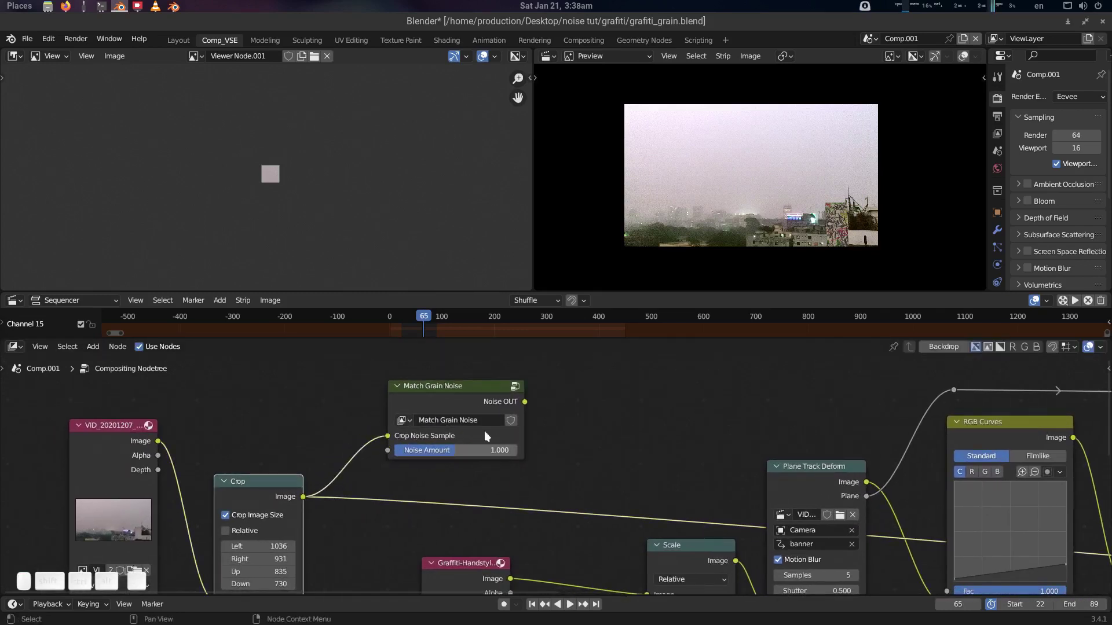
ctrl+shift+click(496, 388)
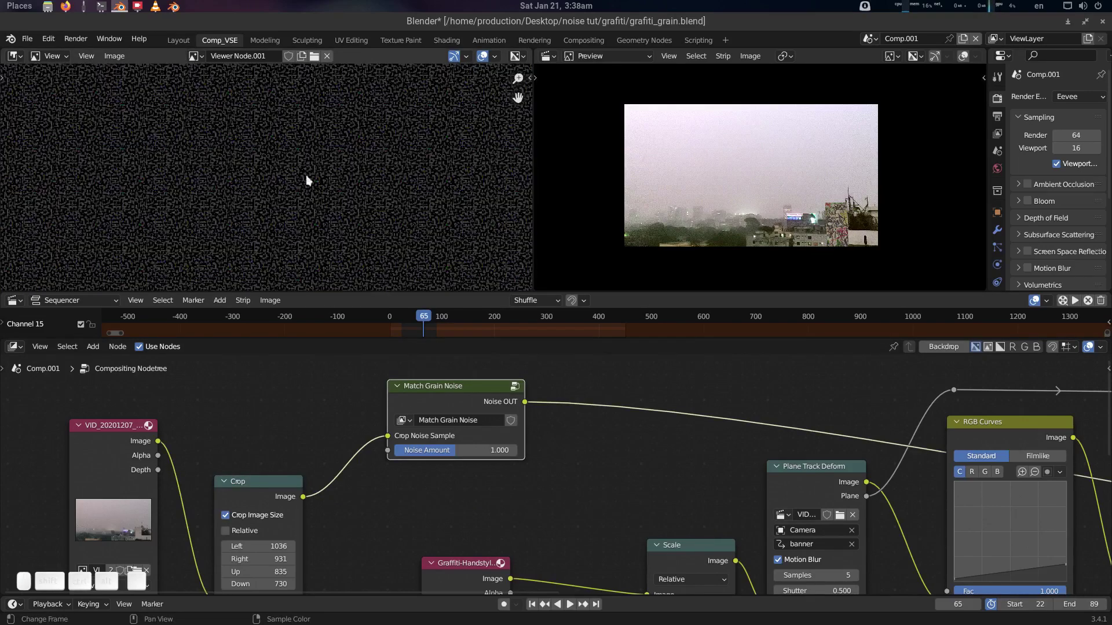
- Adjust the Crop node's region to Left 1079, Right 922, Up 836 and Down 730, checking the generated noise
middle_drag(340, 448, 391, 385)
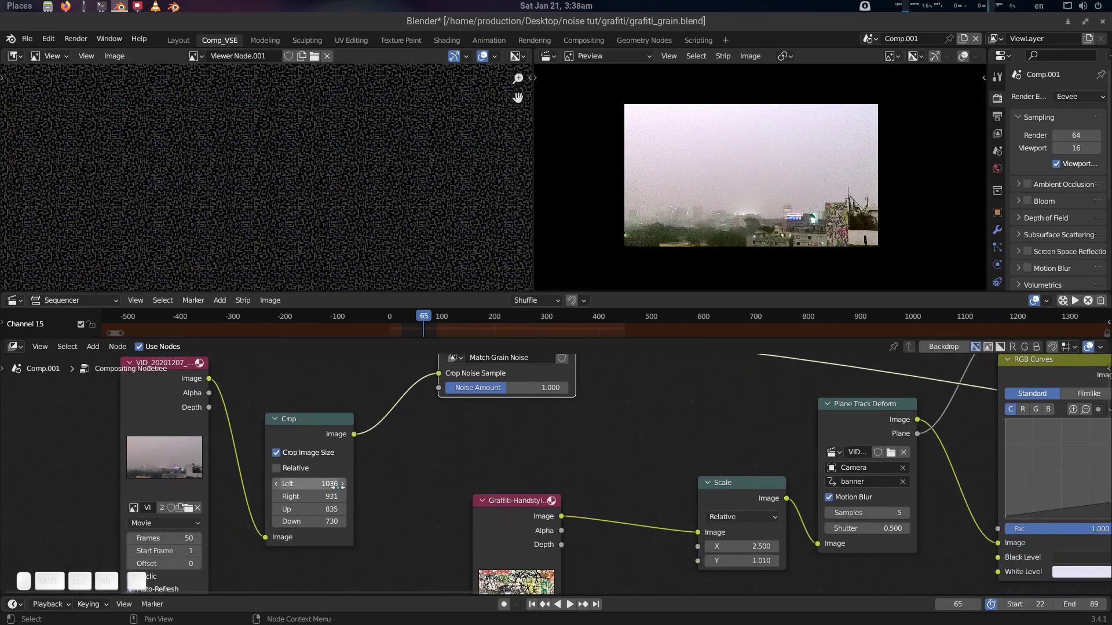
mouse_move(337, 485)
mouse_down()
mouse_move(365, 484)
mouse_move(335, 509)
mouse_move(326, 496)
mouse_up()
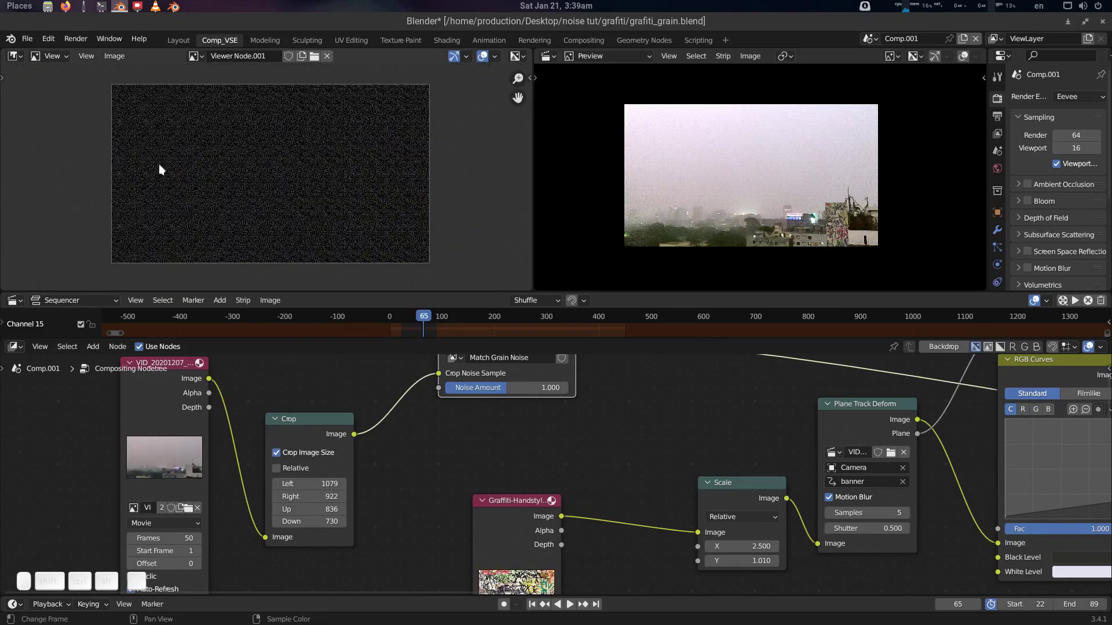
scroll(305, 183, up, 1)
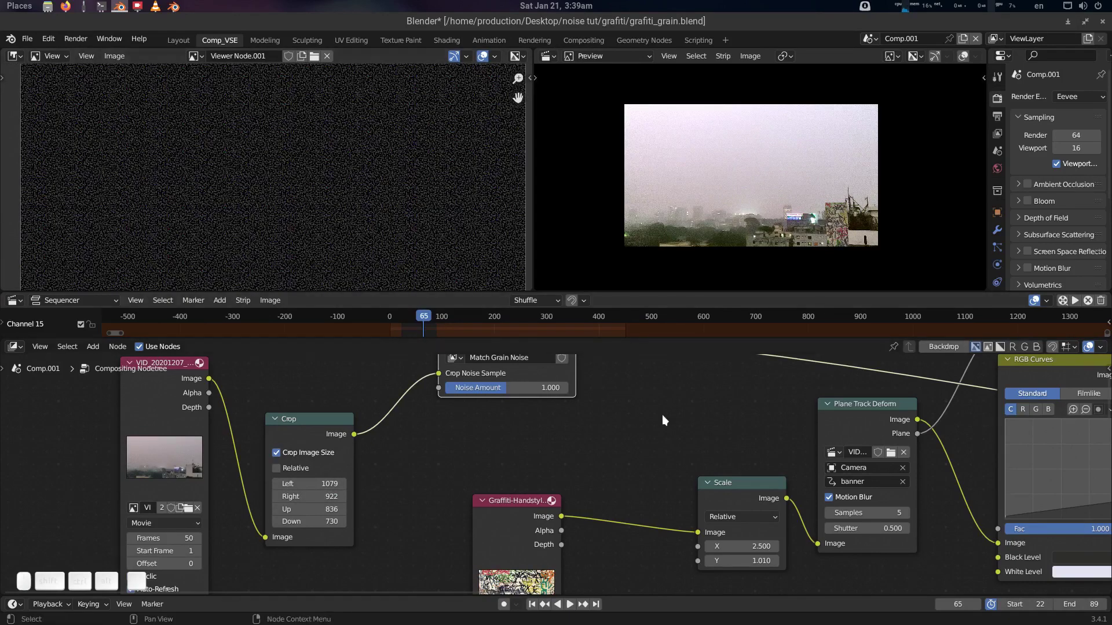
- Send the output of the final Scale node after Color Balance to the viewer to preview the full composite
scroll(490, 428, down, 3)
middle_drag(488, 424, 330, 397)
scroll(544, 458, down, 2)
middle_drag(545, 457, 449, 445)
scroll(451, 449, down, 2)
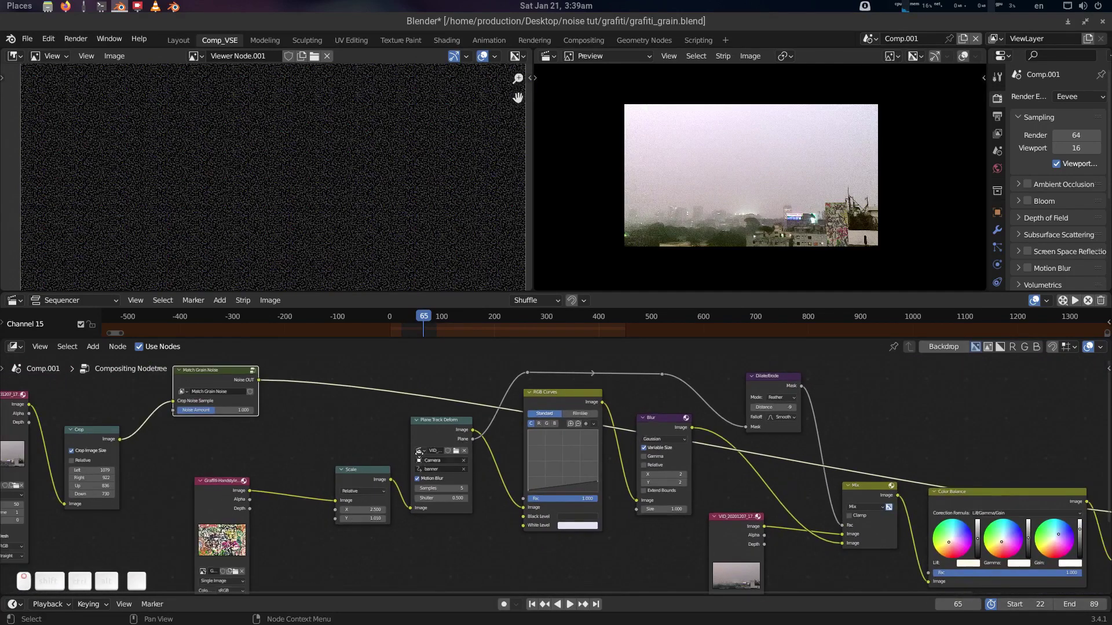
click(204, 456)
middle_drag(436, 506, 393, 492)
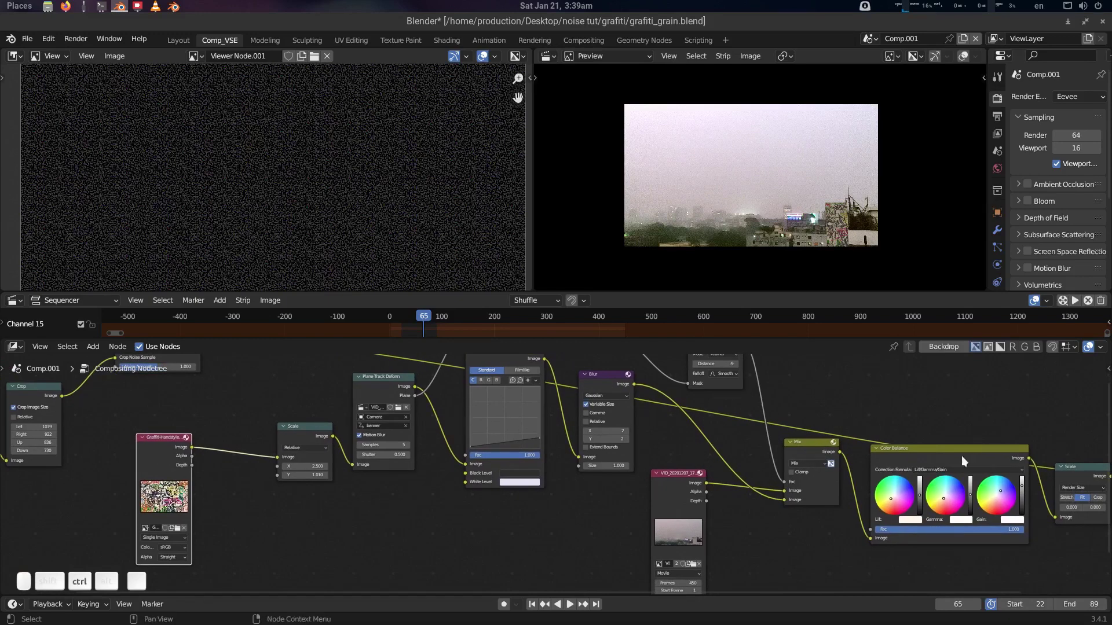
ctrl+scroll(827, 463, down, 5)
ctrl+shift+click(878, 461)
ctrl+scroll(843, 477, up, 1)
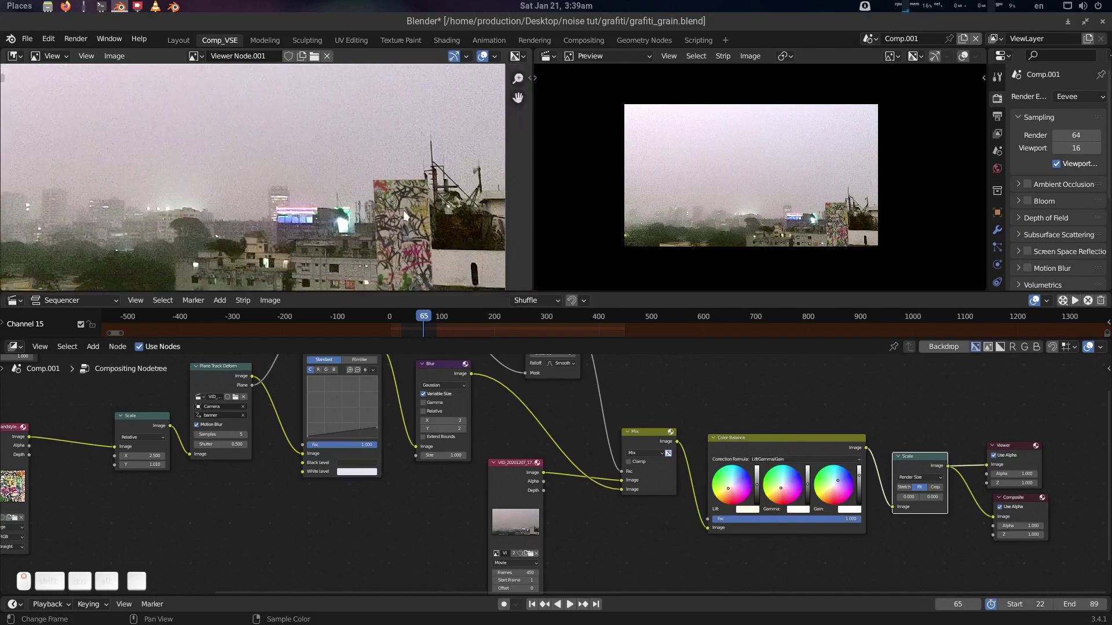
- Mute and unmute the Mix node that overlays the graffiti on the footage to compare the composite with and without it
middle_drag(512, 418, 581, 480)
scroll(560, 466, up, 2)
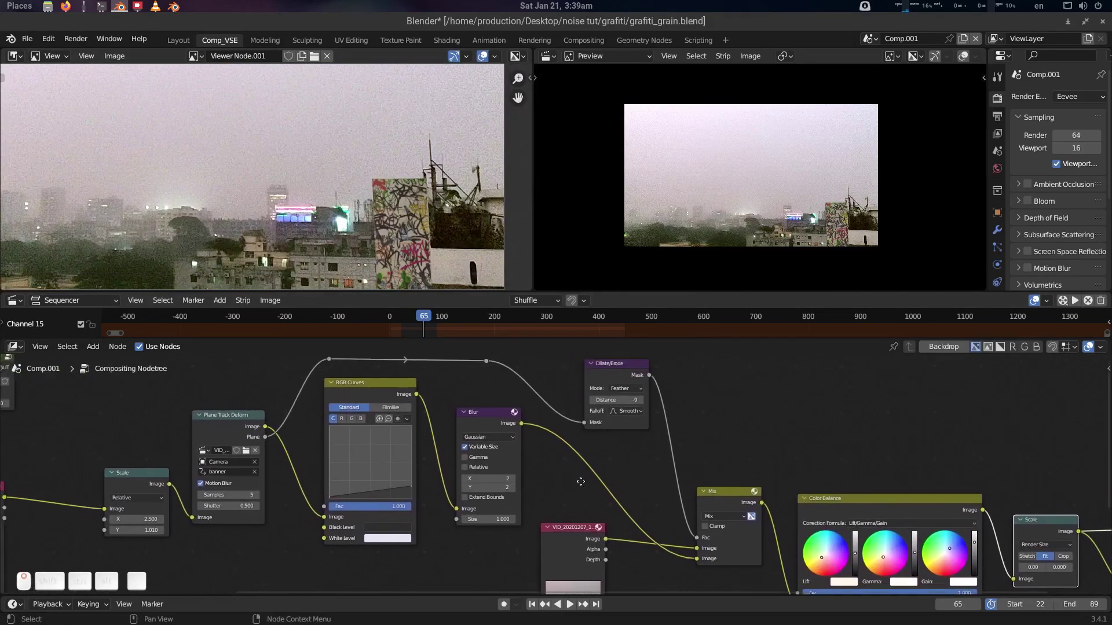
click(490, 416)
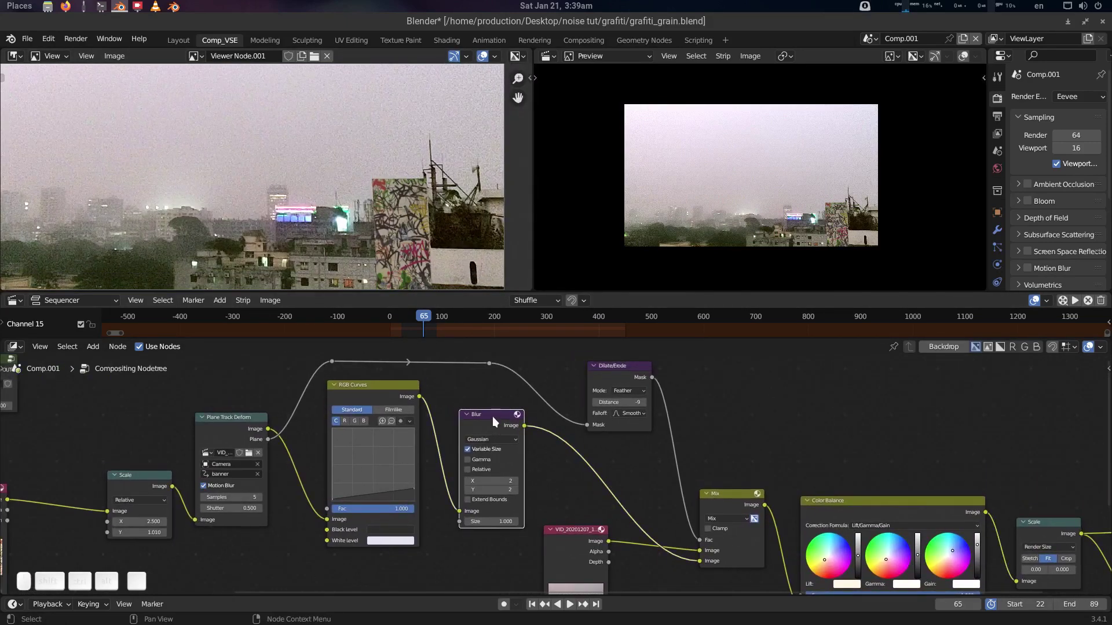
click(724, 496)
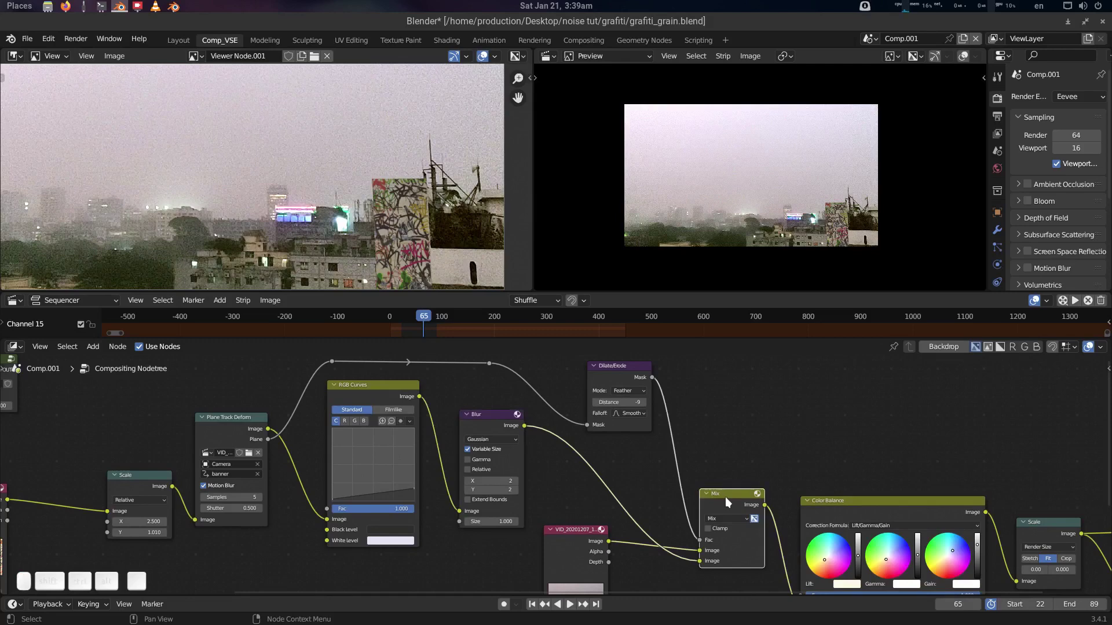
click(386, 402)
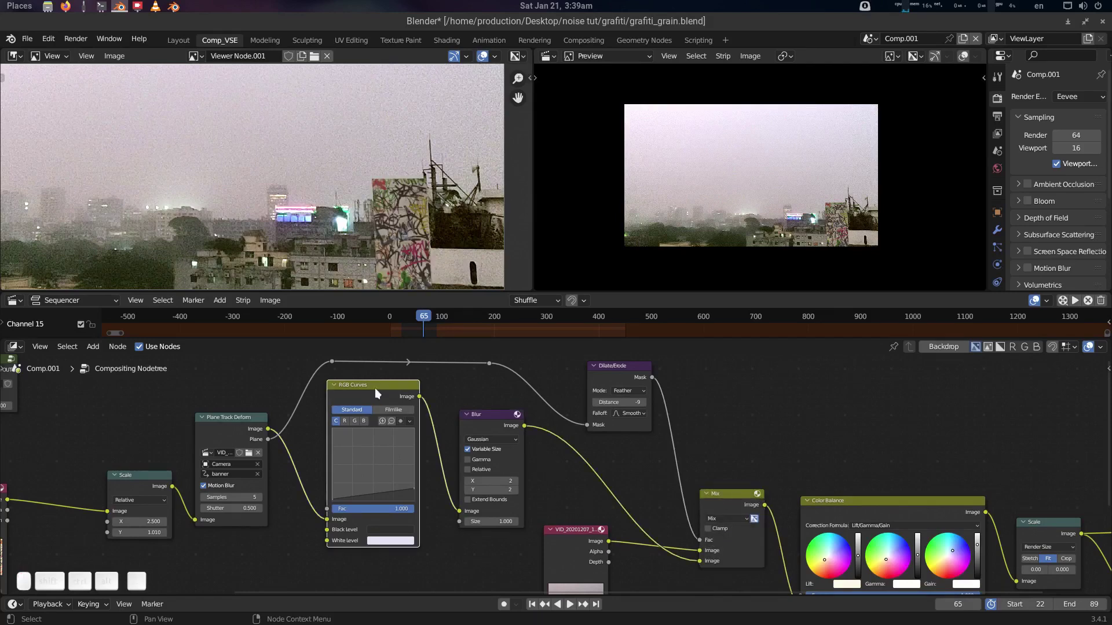
key(m)
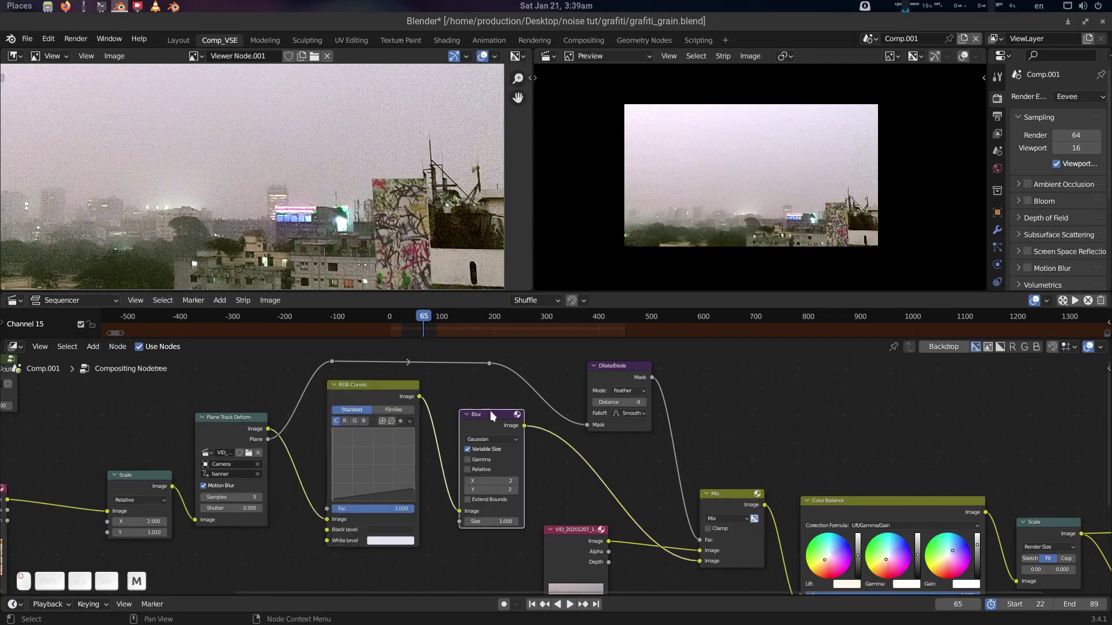
click(490, 414)
middle_drag(592, 506, 592, 476)
drag(588, 498, 569, 522)
click(723, 473)
key(m)
key(m)
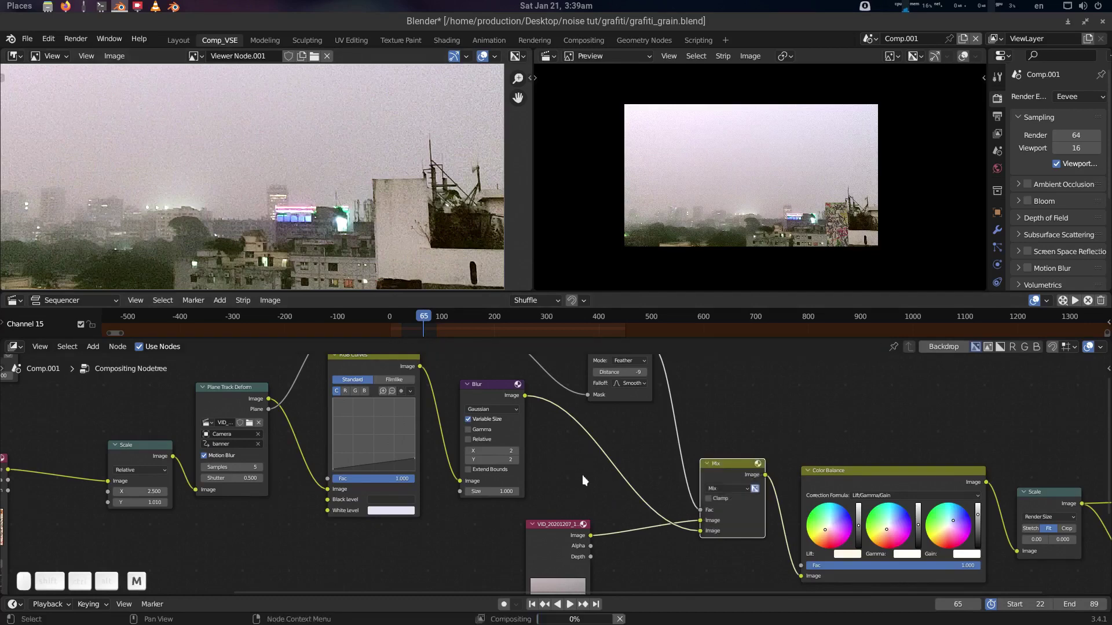
- Insert a Mix node on the link between the Blur node and the graffiti overlay's Mix node, moving the footage node clear of it
middle_drag(601, 491, 599, 462)
drag(568, 505, 588, 537)
middle_drag(596, 458, 598, 464)
click(599, 465)
key(shift+a)
click(578, 460)
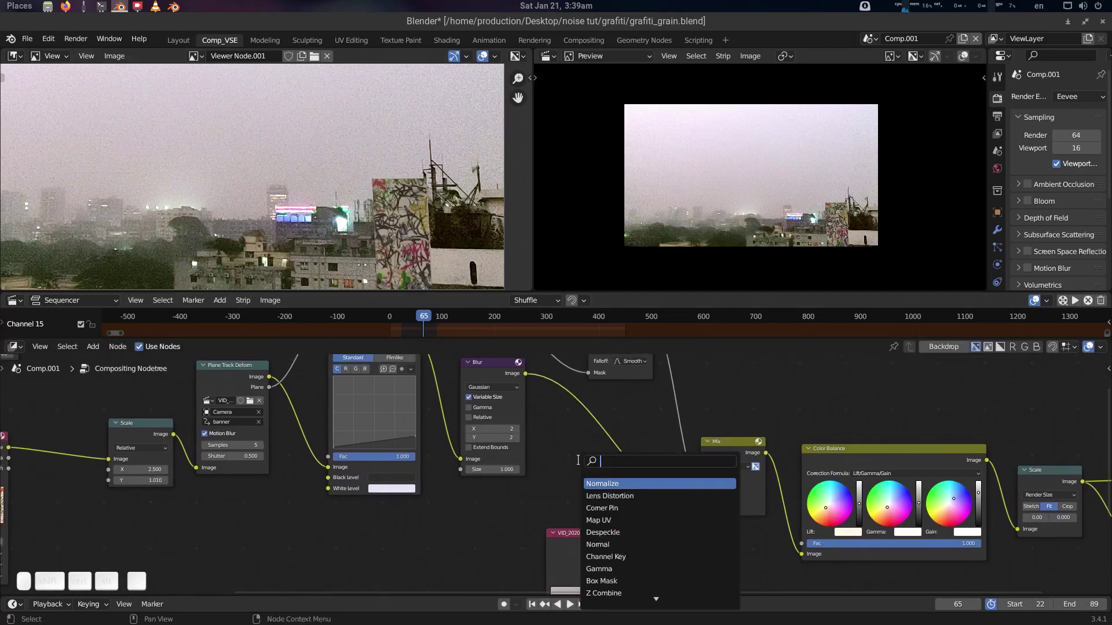
text(mix)
key(Return)
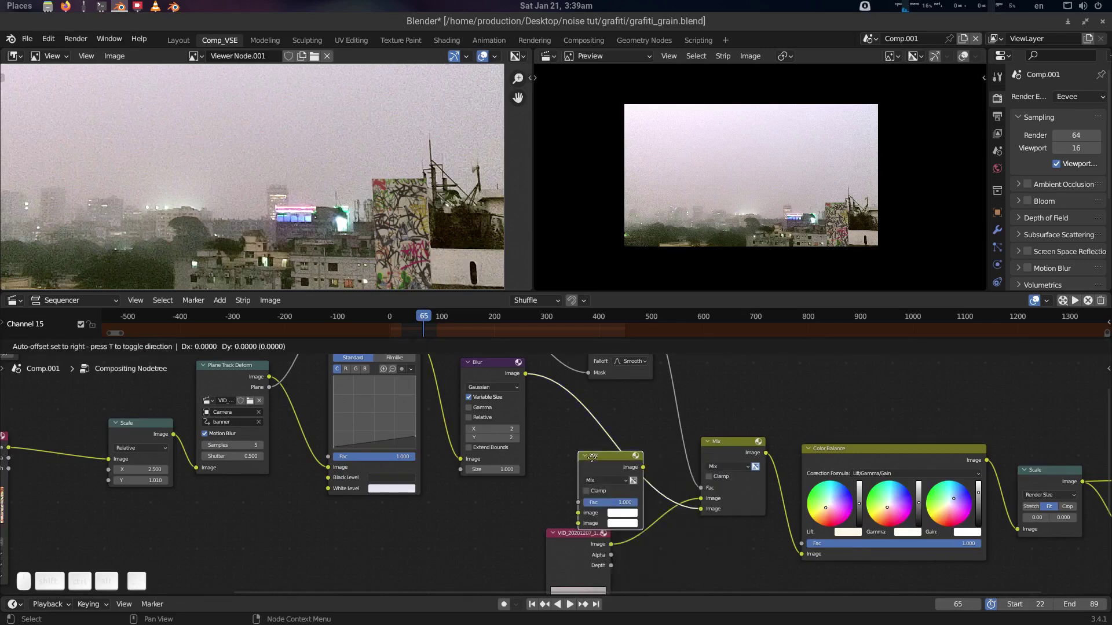
click(583, 440)
- Connect Noise OUT of Match Grain Noise to the second Image input of the added Mix node
scroll(458, 444, down, 2)
middle_drag(446, 436, 490, 467)
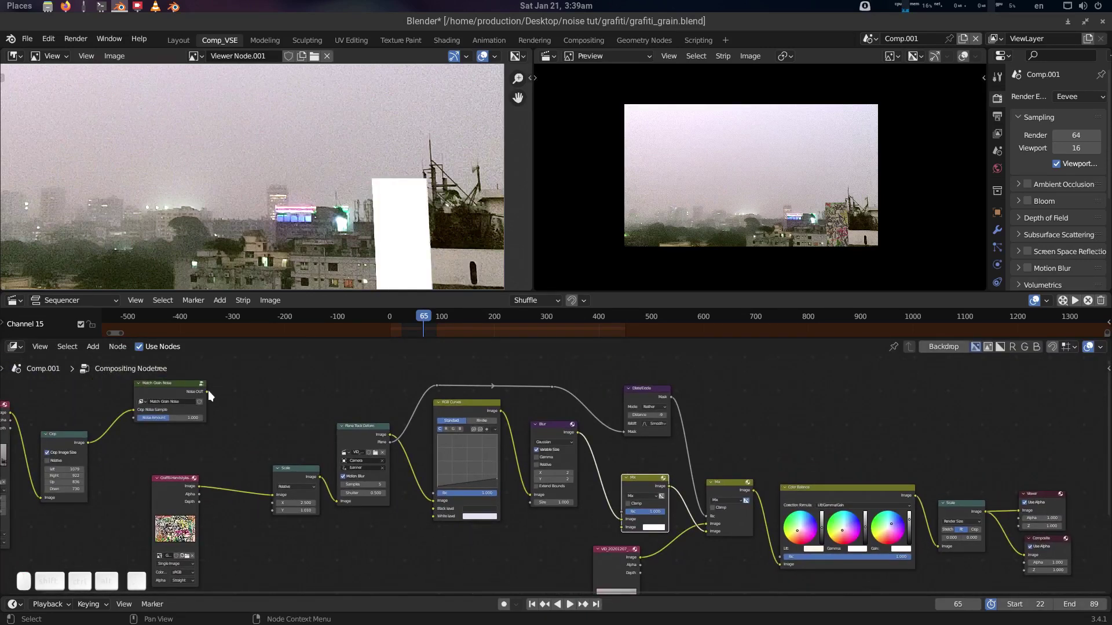
drag(207, 391, 620, 533)
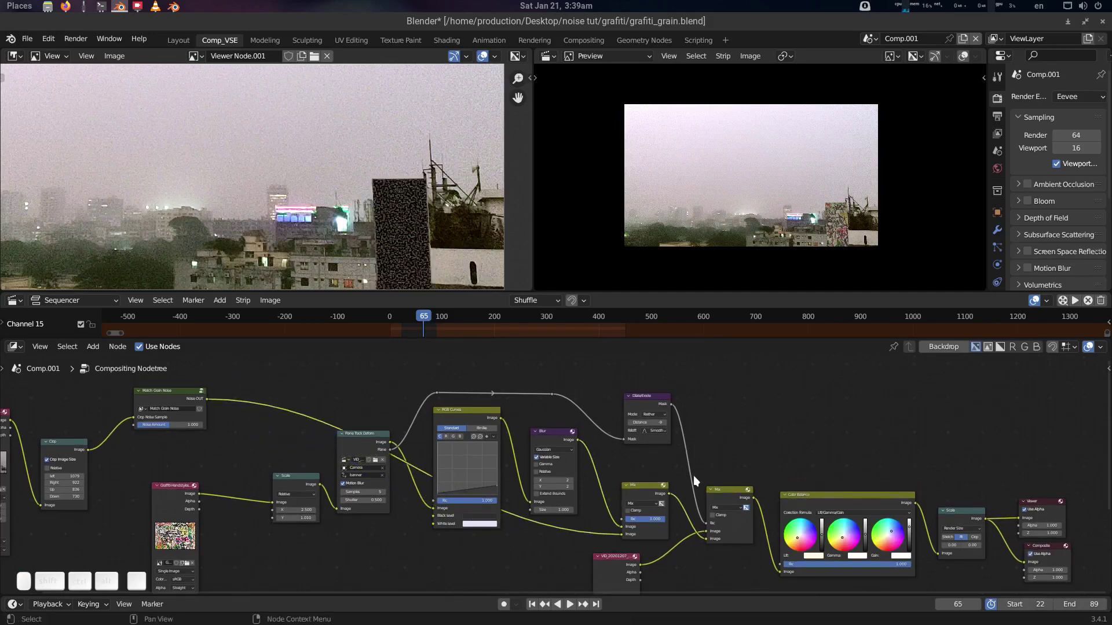
- Set the added Mix node's blend mode to Screen and inspect the grain on the graffiti wall up close
scroll(692, 481, up, 3)
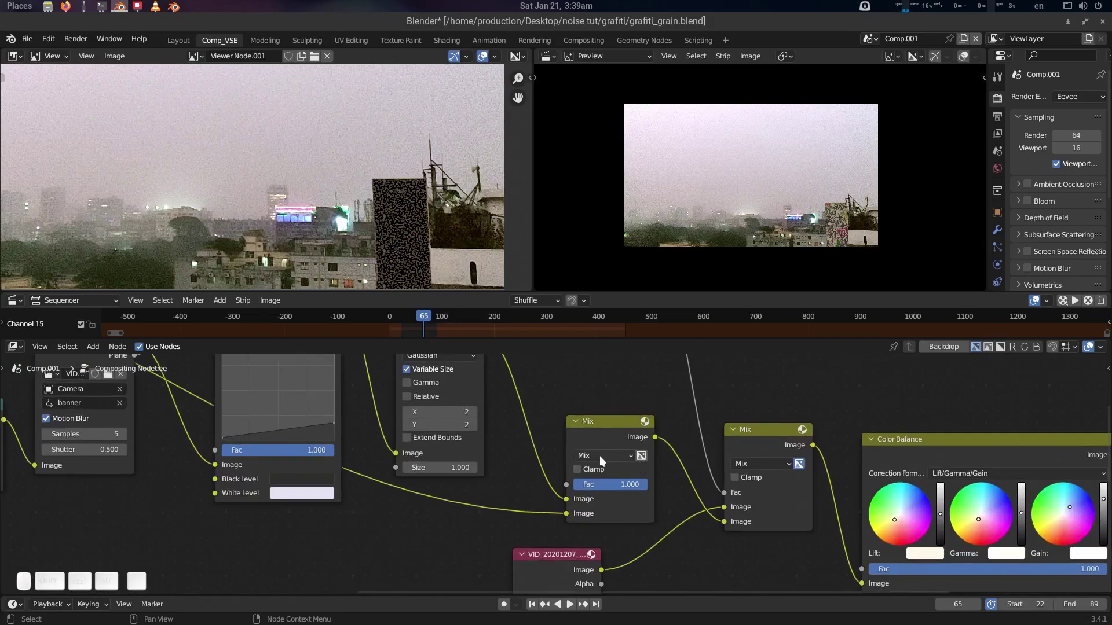
click(599, 456)
click(597, 358)
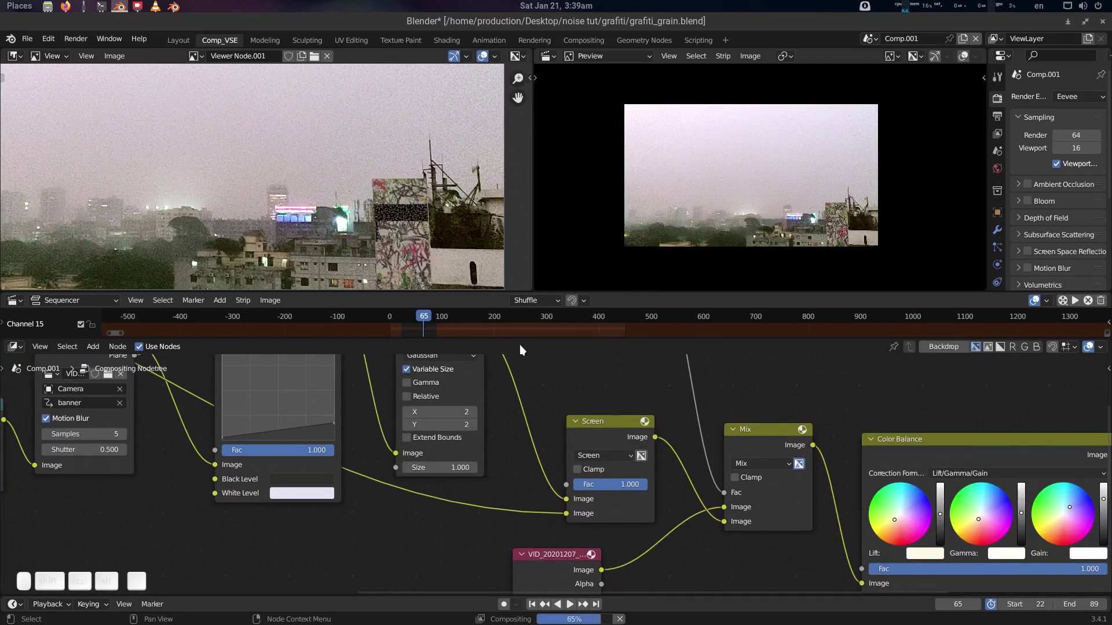
scroll(352, 199, up, 5)
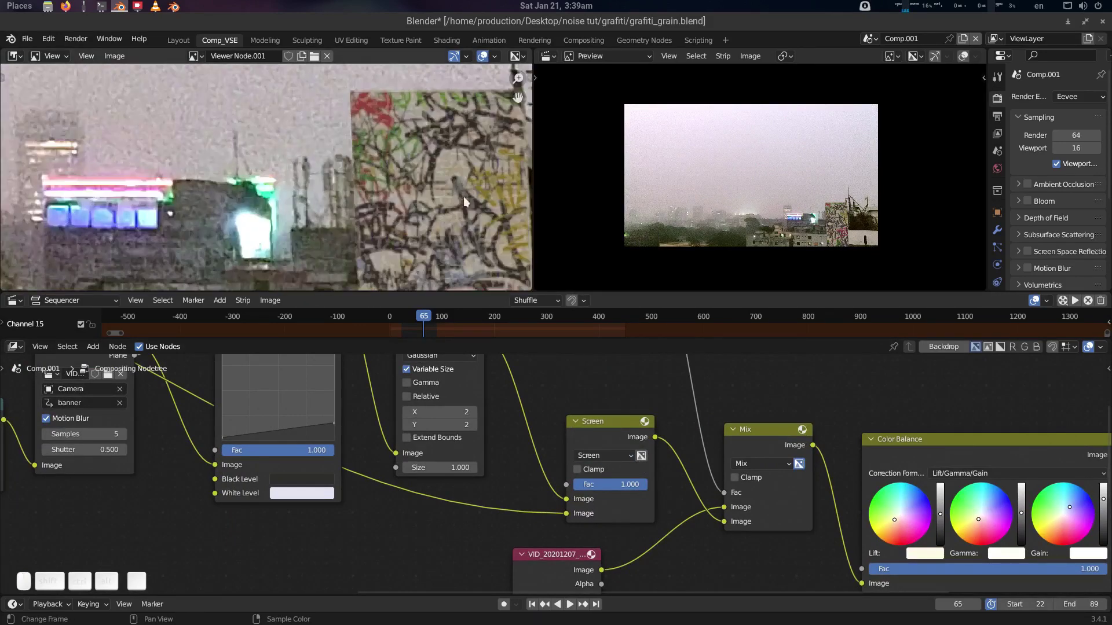
scroll(450, 206, down, 1)
middle_drag(416, 208, 376, 202)
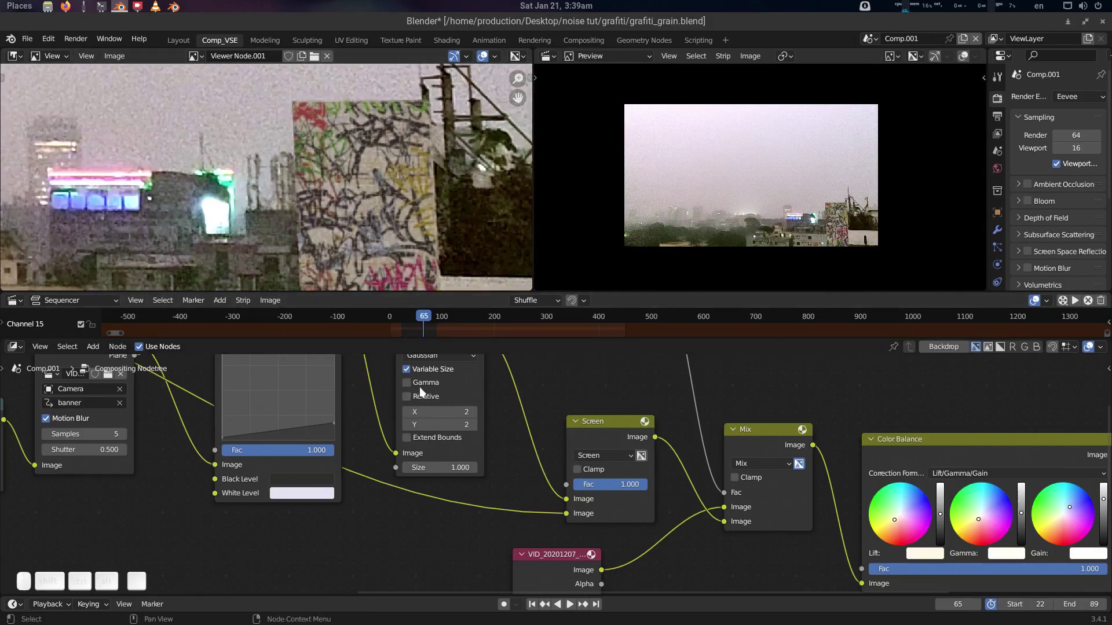
- Test stronger grain by raising the Noise Amount of Match Grain Noise to 1.902 and then to 10
scroll(421, 392, down, 3)
scroll(487, 475, up, 1)
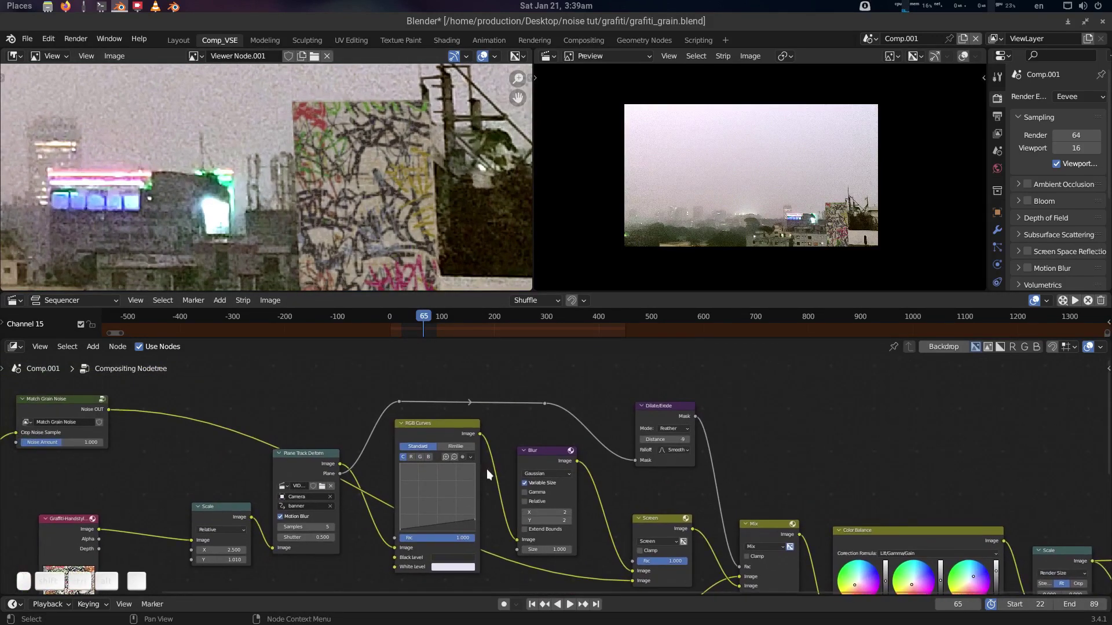
middle_drag(231, 443, 450, 467)
drag(272, 422, 380, 418)
scroll(404, 450, up, 3)
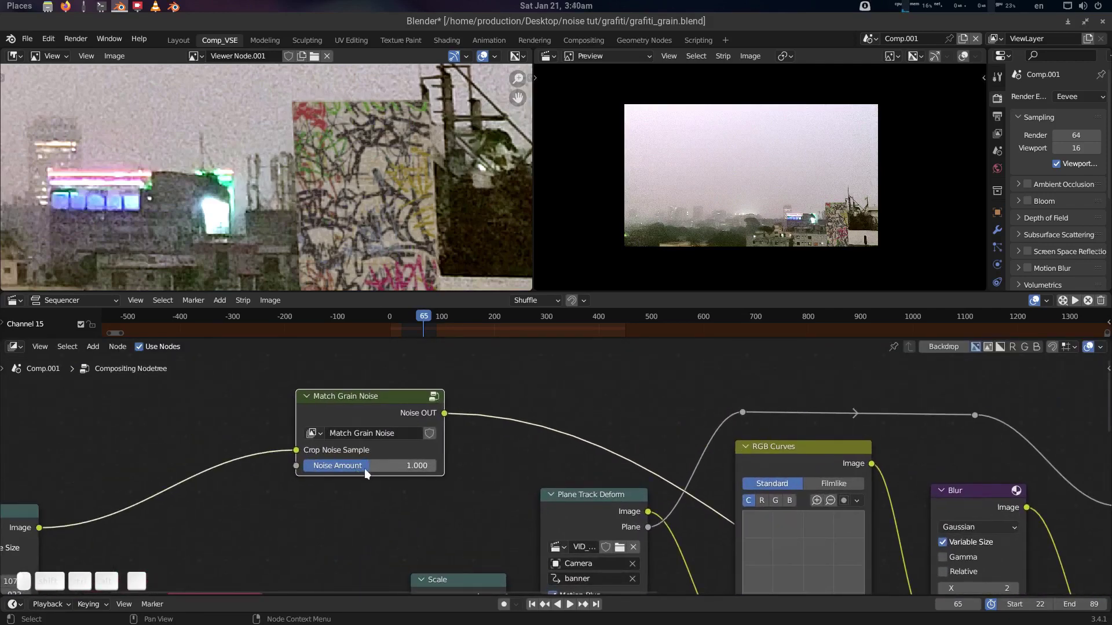
drag(363, 468, 435, 468)
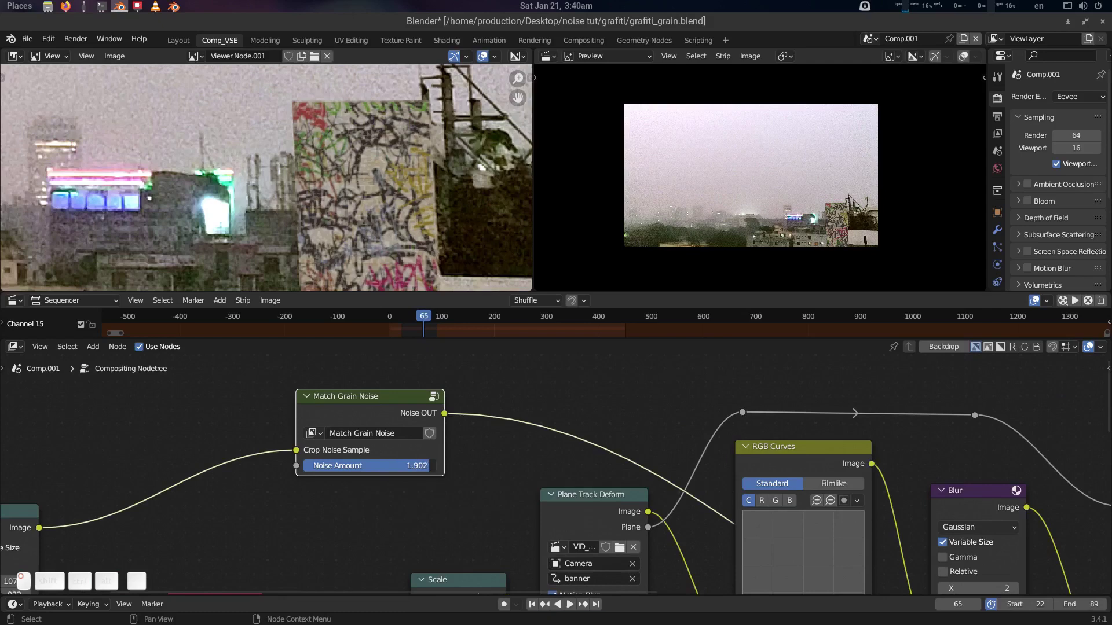
click(415, 470)
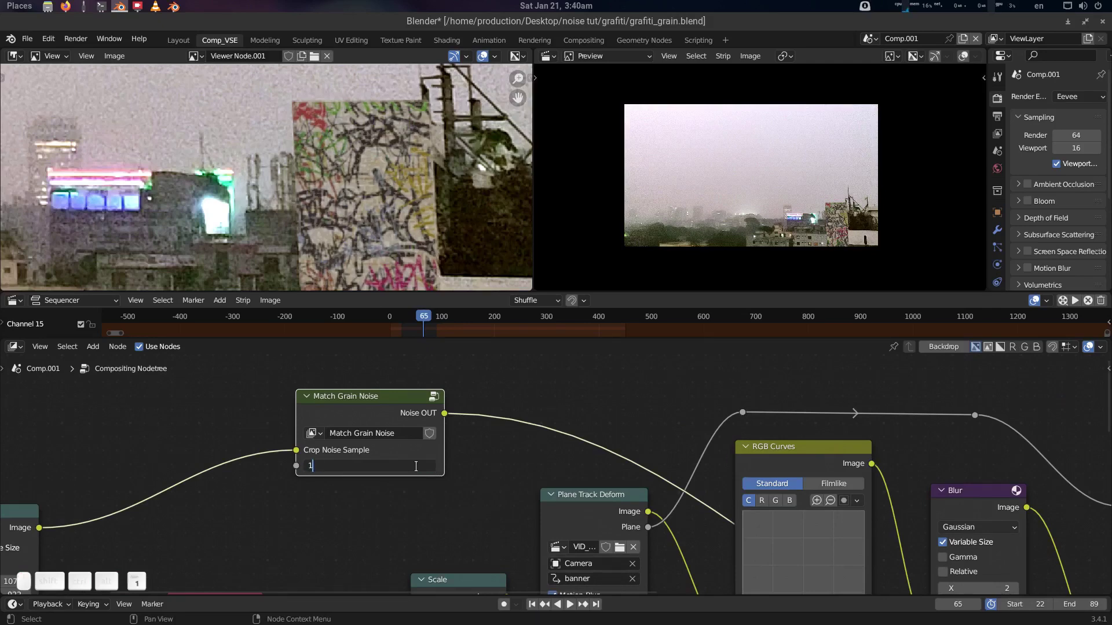
text(10)
key(Return)
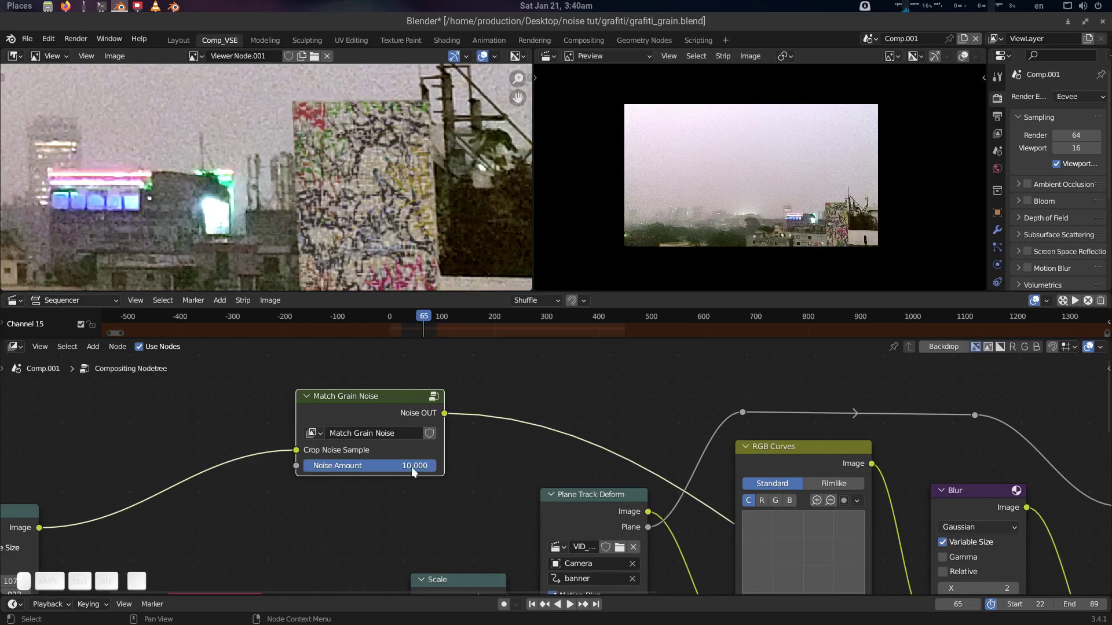
- Try a Noise Amount of 6.372 and reset it to 1
drag(411, 466, 363, 467)
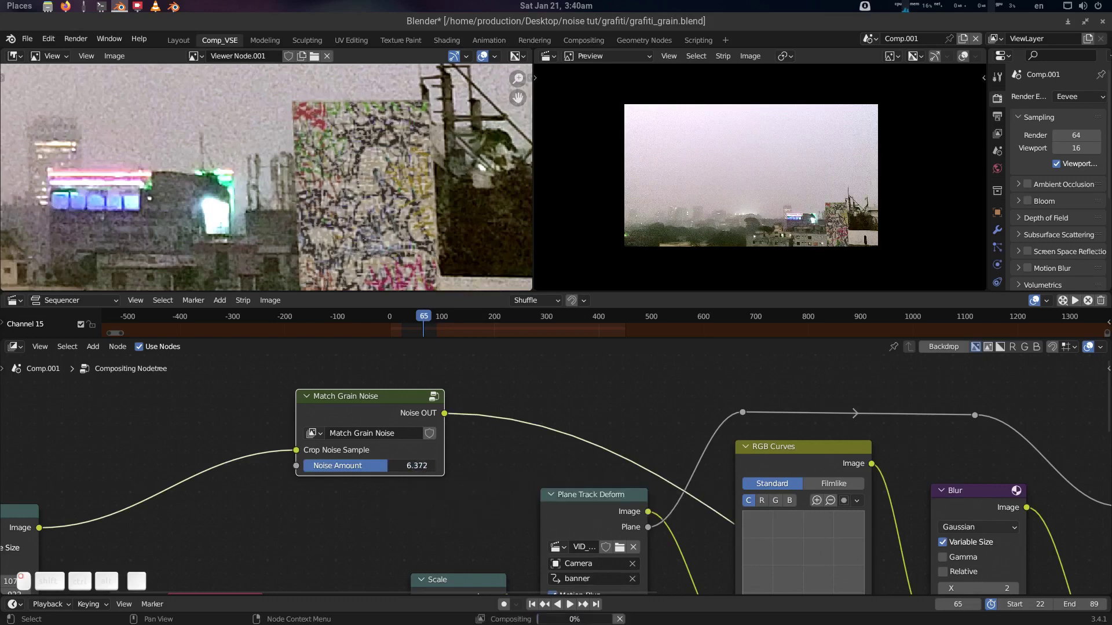
click(397, 461)
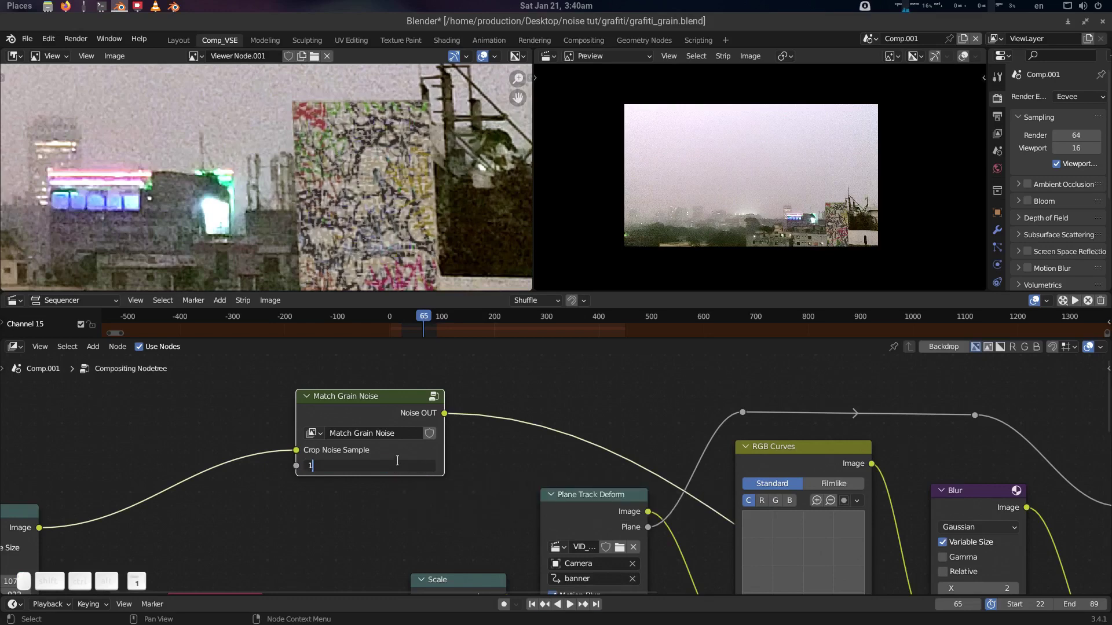
key(Return)
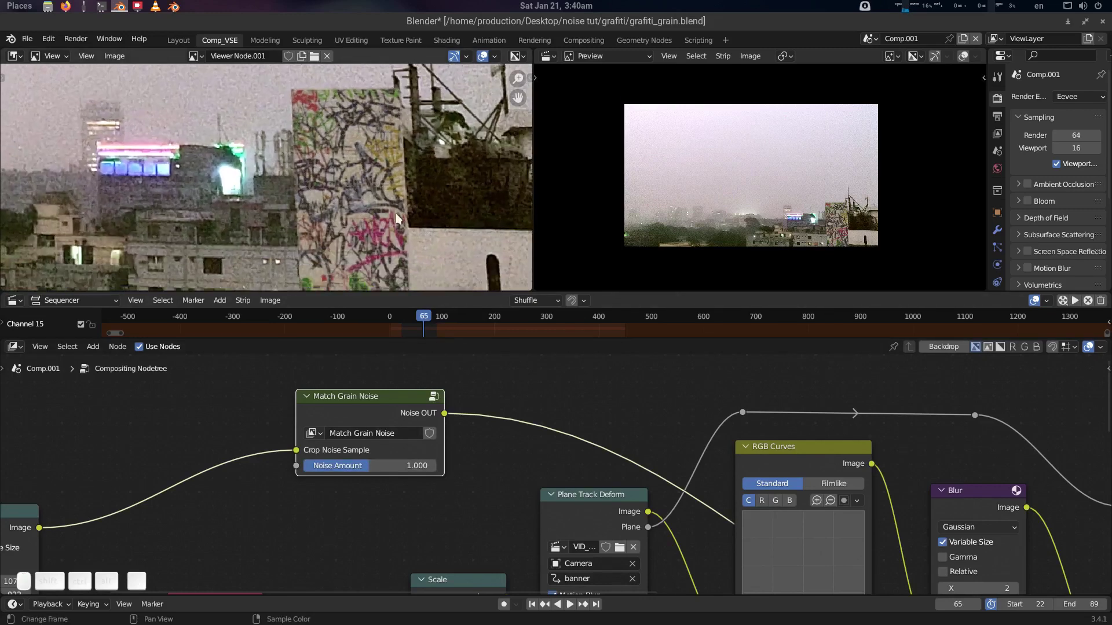
- Lower the Screen node's Fac to about 0.718 to soften the grain, comparing the graffiti with the surrounding footage
scroll(417, 218, up, 1)
middle_drag(680, 462, 385, 436)
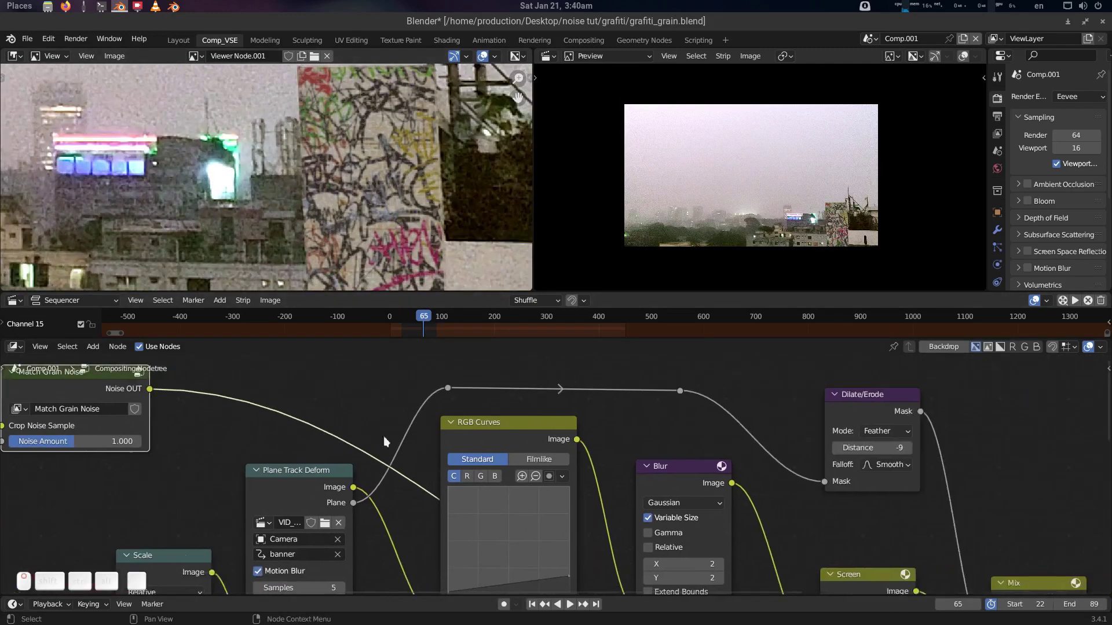
scroll(576, 477, down, 4)
middle_drag(742, 519, 515, 419)
scroll(607, 516, up, 3)
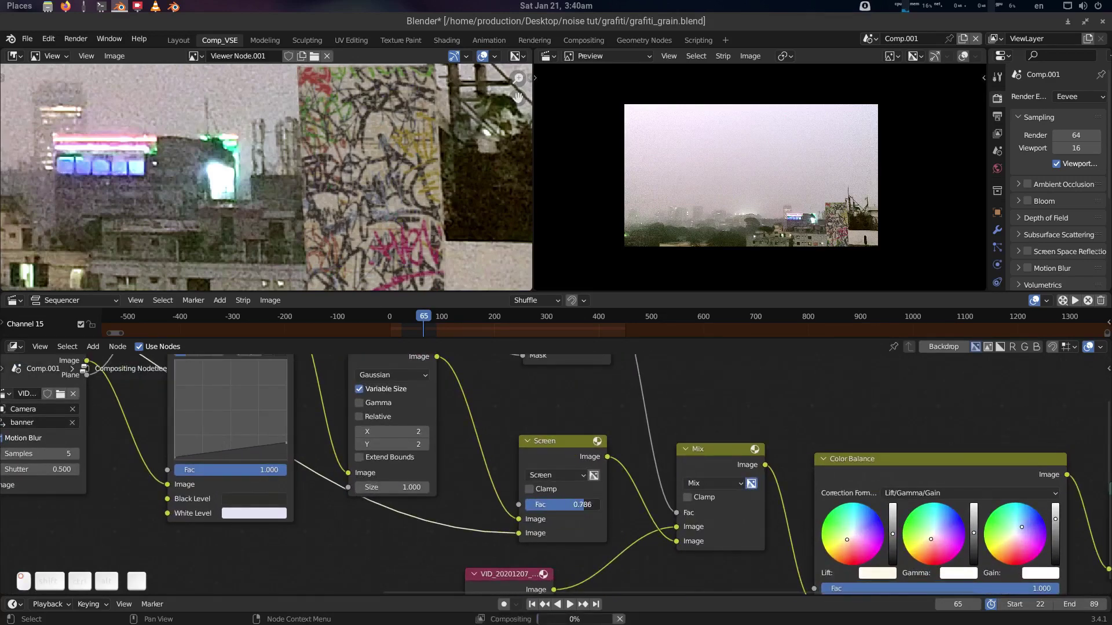
drag(584, 504, 574, 505)
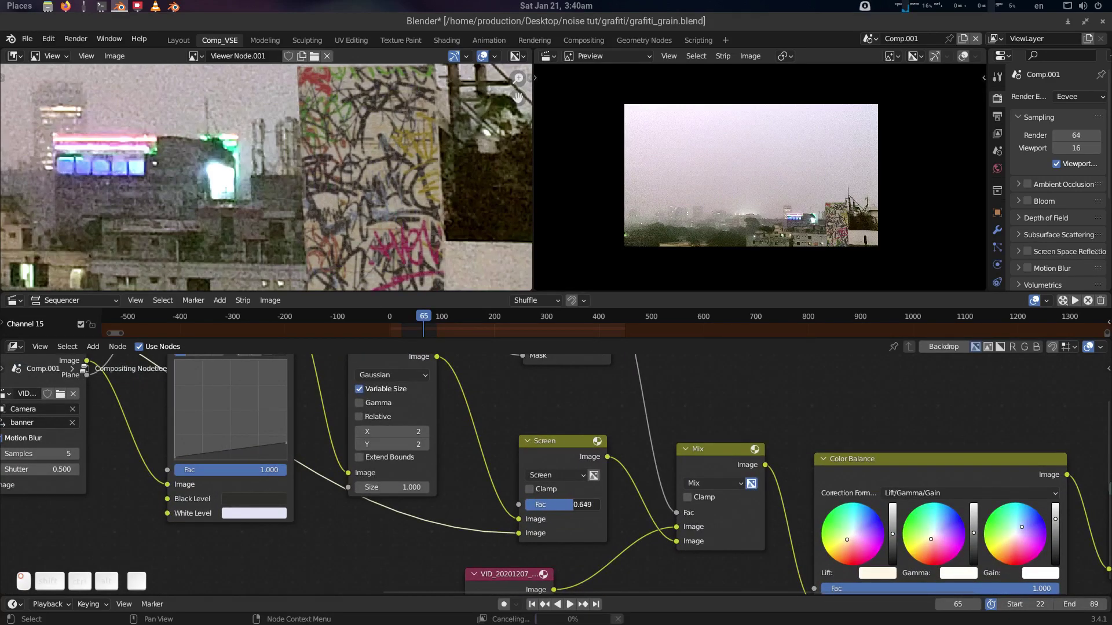
middle_drag(395, 182, 440, 148)
scroll(413, 213, down, 1)
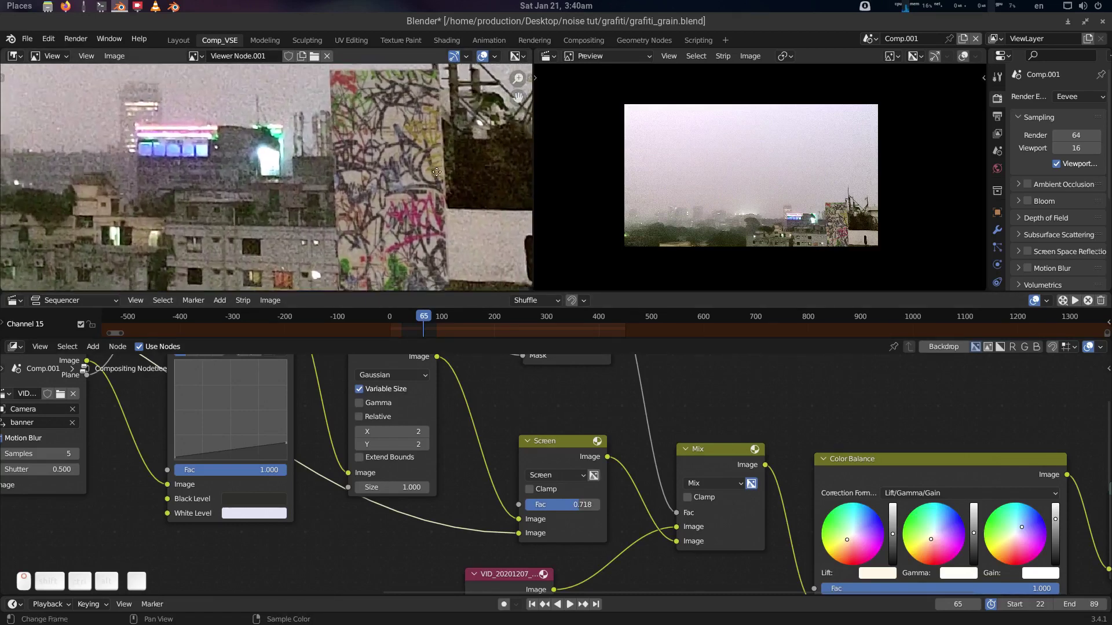
- Compare the graffiti without grain and with full grain by setting the Screen node's Fac to 0 and then to 1
scroll(407, 172, up, 2)
scroll(436, 221, up, 1)
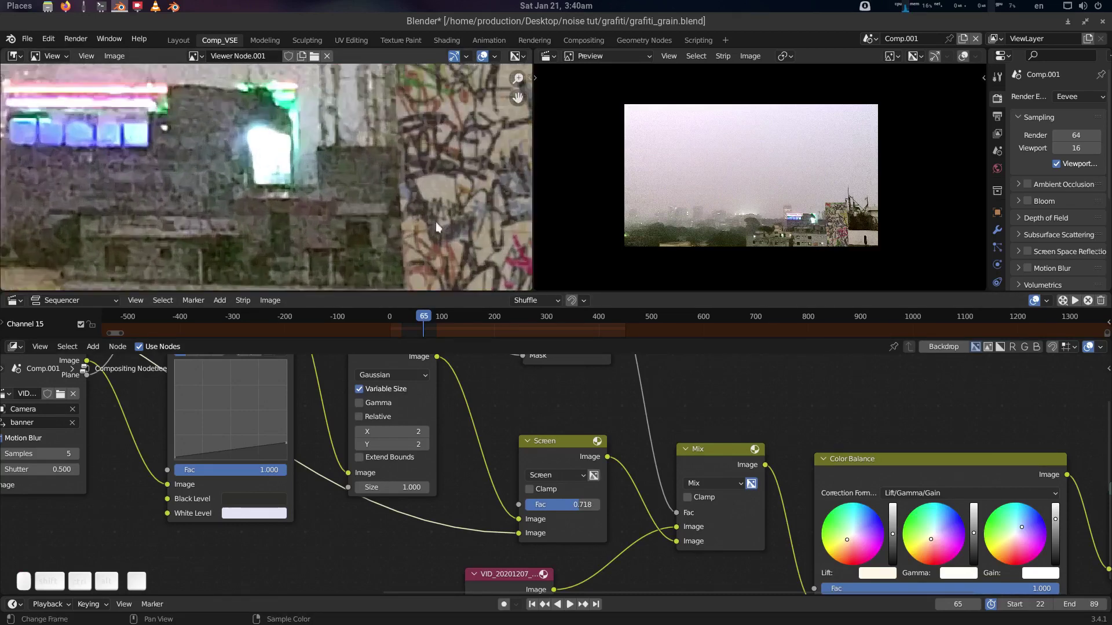
scroll(447, 218, down, 2)
middle_drag(444, 214, 409, 214)
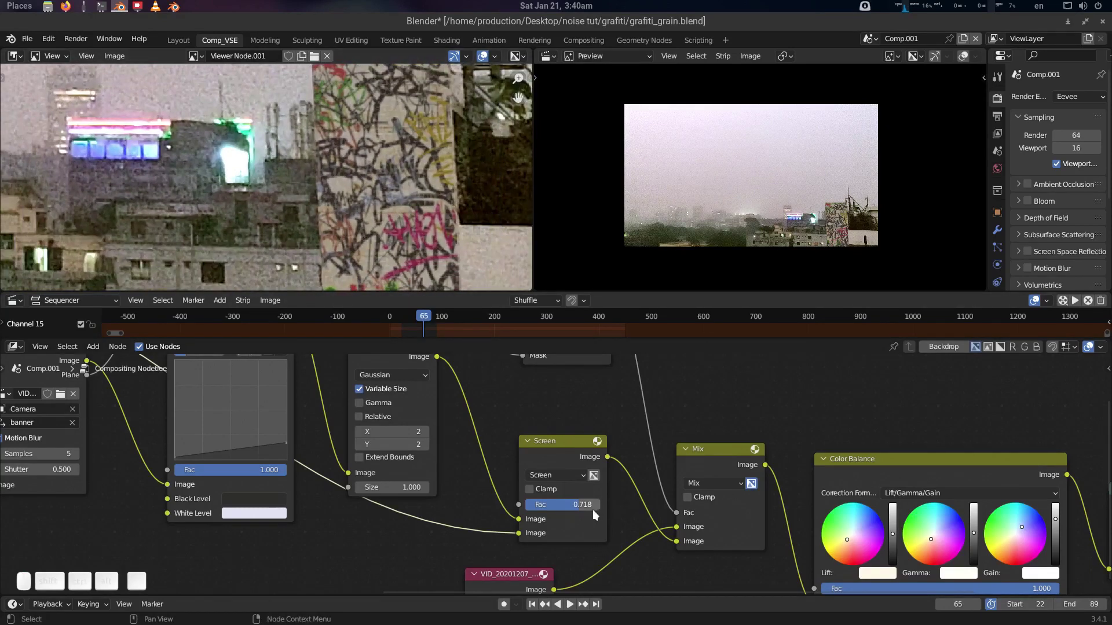
drag(570, 504, 526, 505)
scroll(450, 170, down, 1)
mouse_move(444, 181)
middle_down()
mouse_move(438, 158)
mouse_move(444, 169)
middle_up()
scroll(445, 169, down, 2)
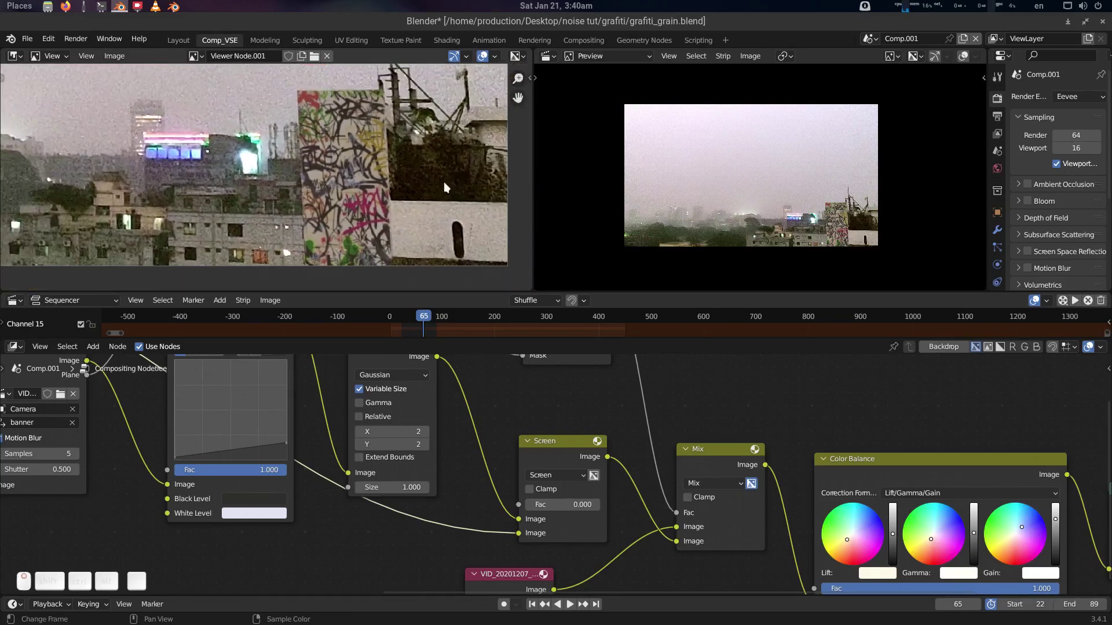
drag(541, 509, 573, 509)
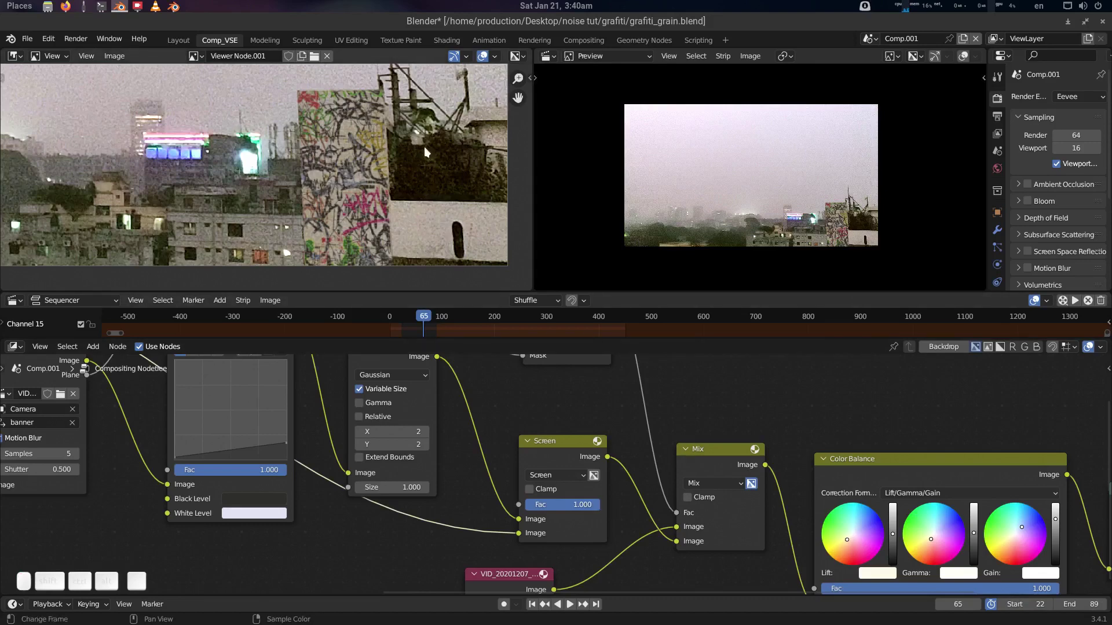
- Set the Screen node's Fac to 0.5 and check the graffiti's grain both up close and in the whole frame
click(569, 503)
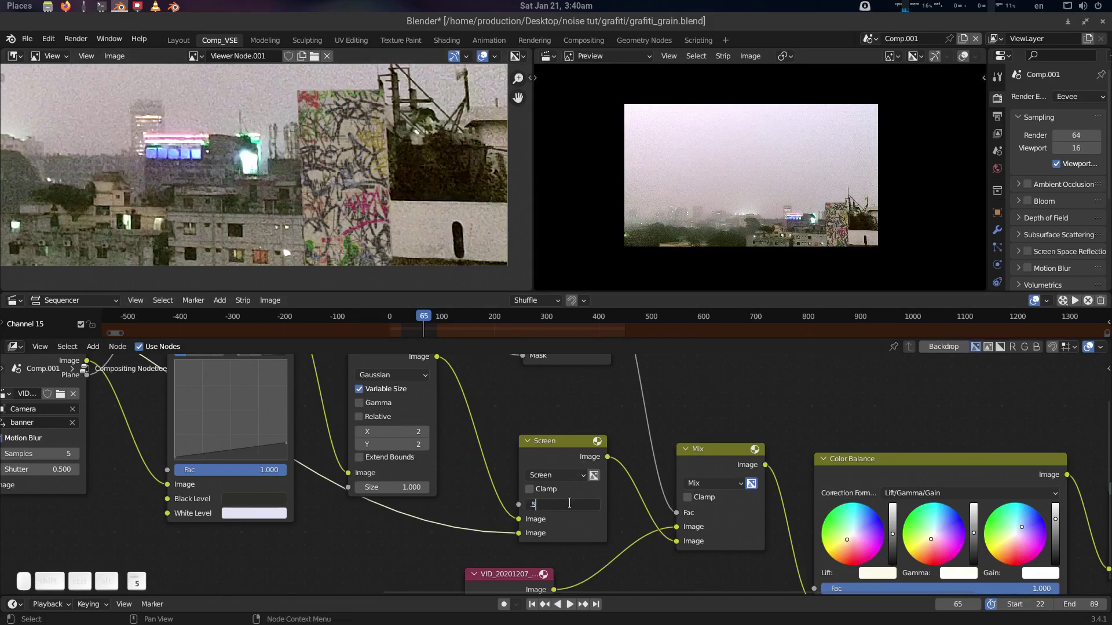
text(.5)
key(Return)
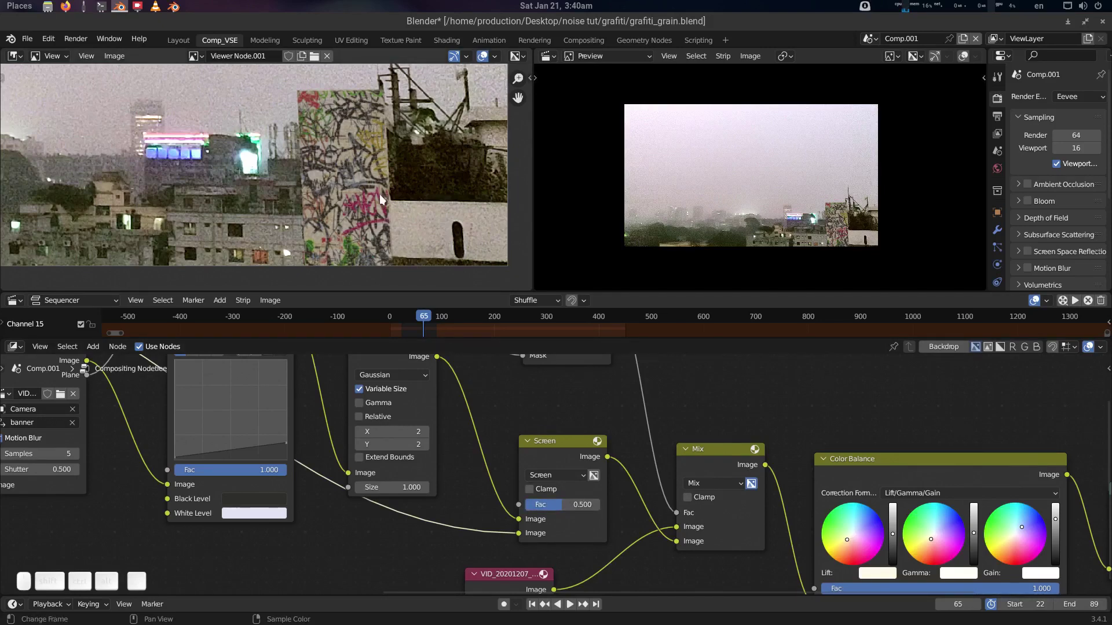
scroll(357, 204, up, 1)
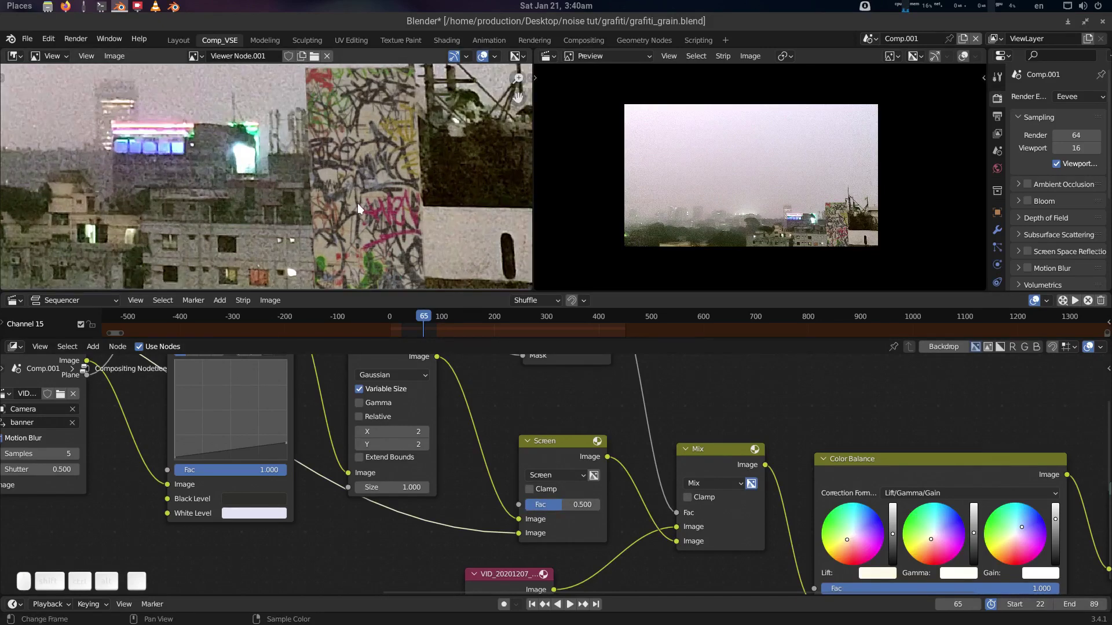
scroll(357, 203, down, 3)
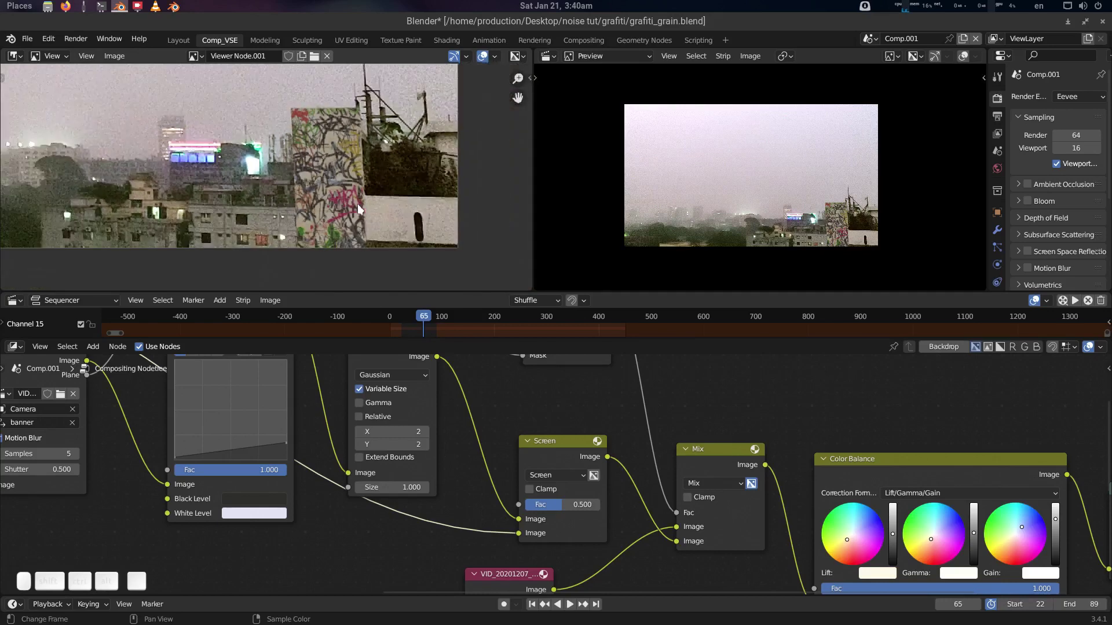
scroll(408, 221, down, 3)
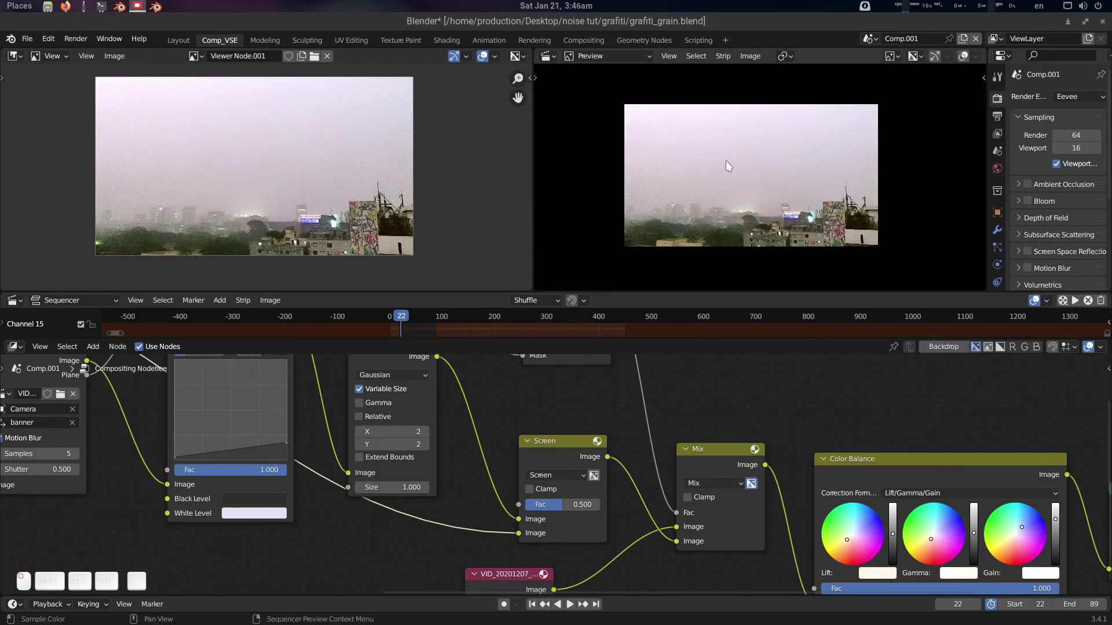
- Play the rendered sequence in a maximized preview and examine the grain on the graffiti wall up close
key(q)
click(721, 174)
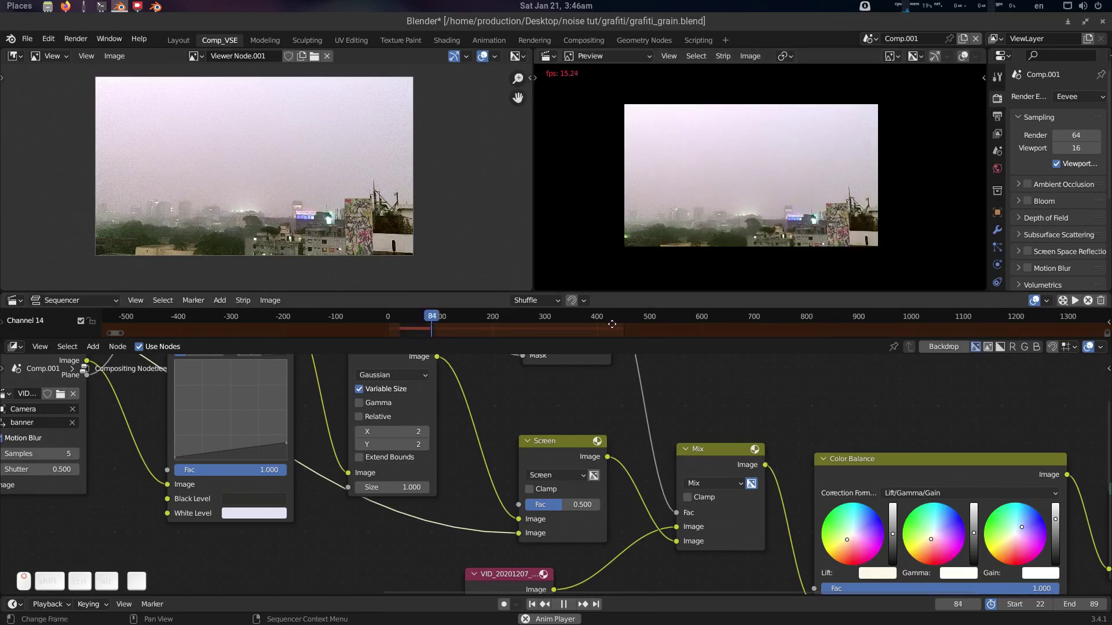
key(ctrl+space)
scroll(732, 225, up, 5)
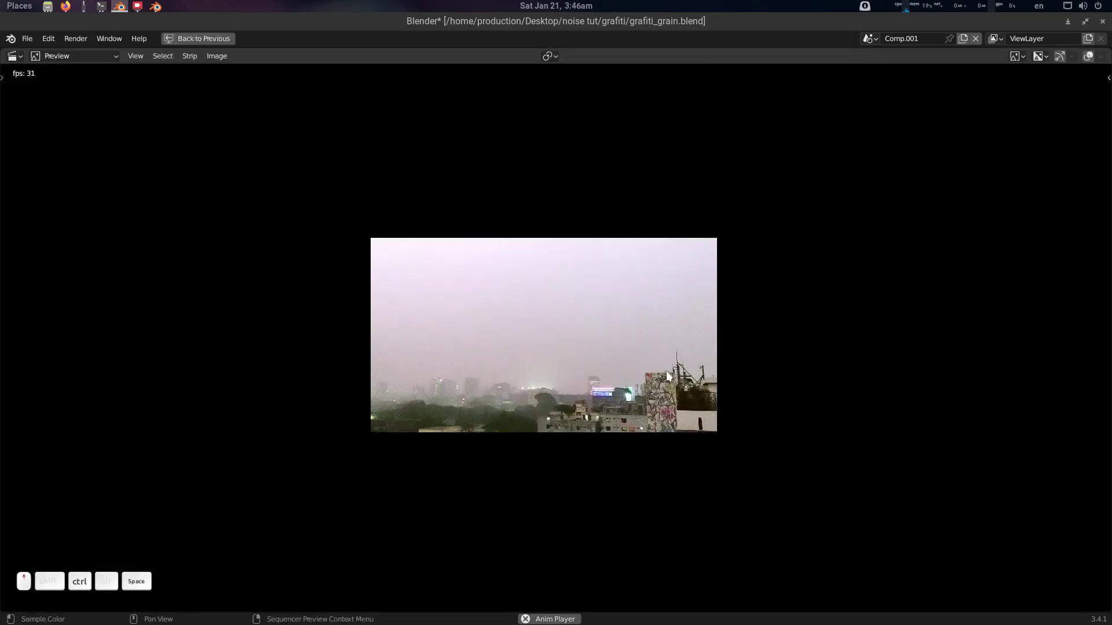
scroll(623, 291, up, 4)
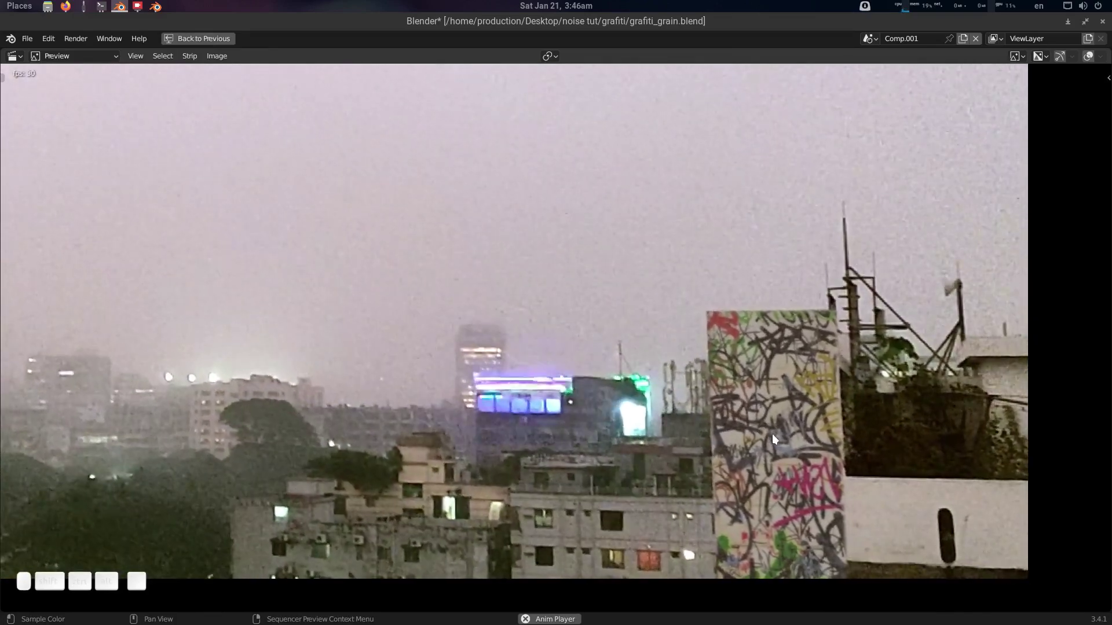
- Compare the playback of grafiti_grain.blend with that of grafiti.blend by switching repeatedly between the two Blender windows
key(alt+Tab)
key(alt+Tab)
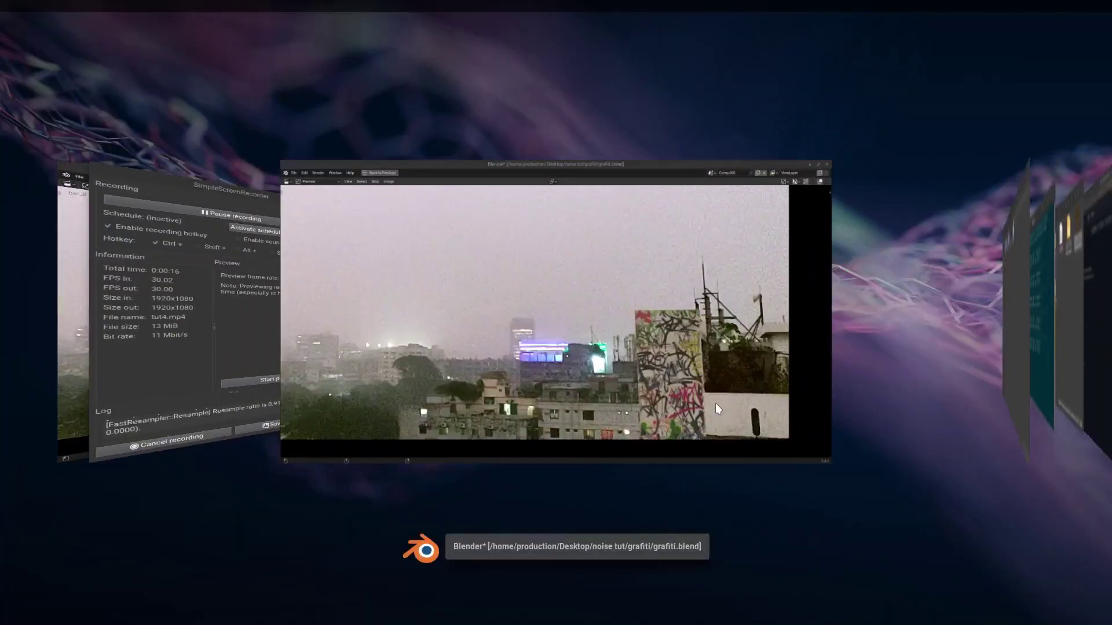
key(space)
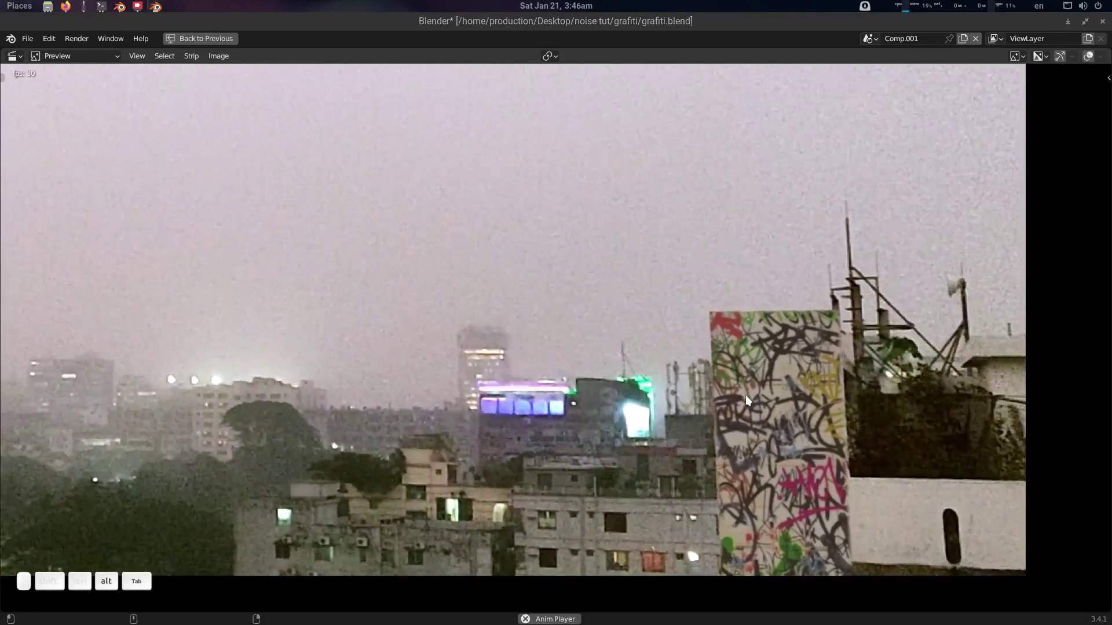
key(alt+Tab)
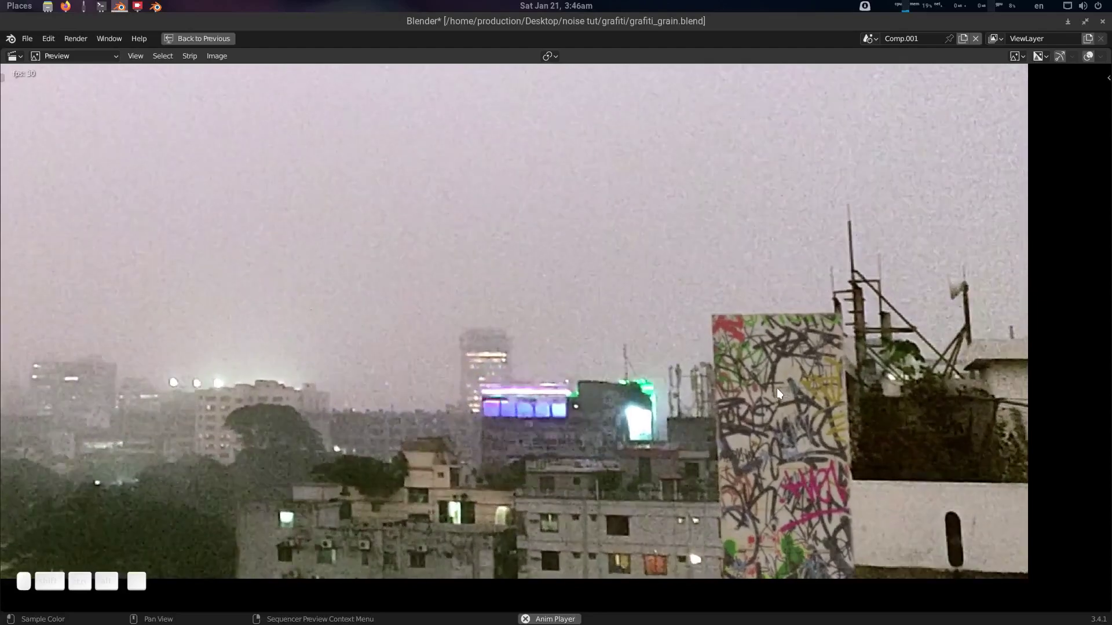
key(alt)
key(alt+Tab)
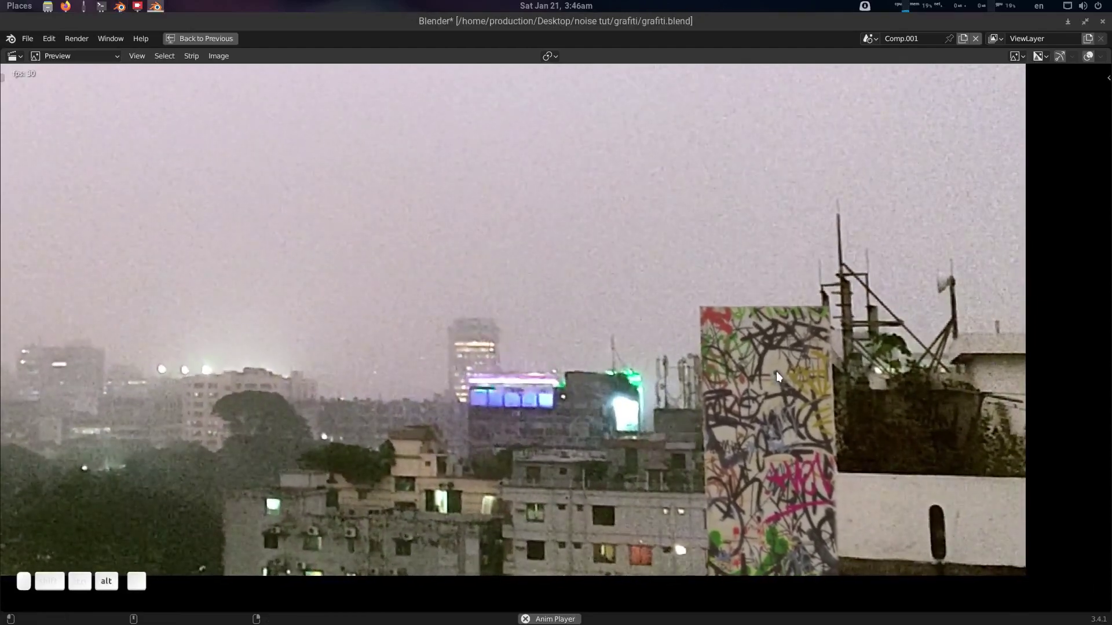
key(alt+Tab)
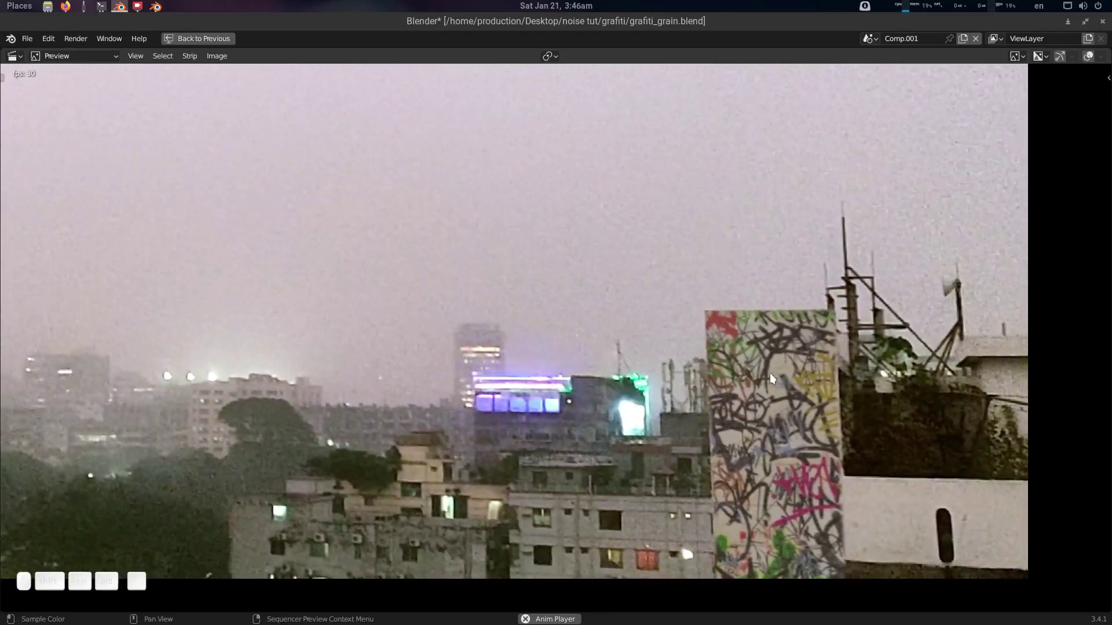
scroll(465, 304, down, 1)
scroll(465, 304, down, 3)
middle_drag(497, 327, 575, 406)
key(q)
click(441, 248)
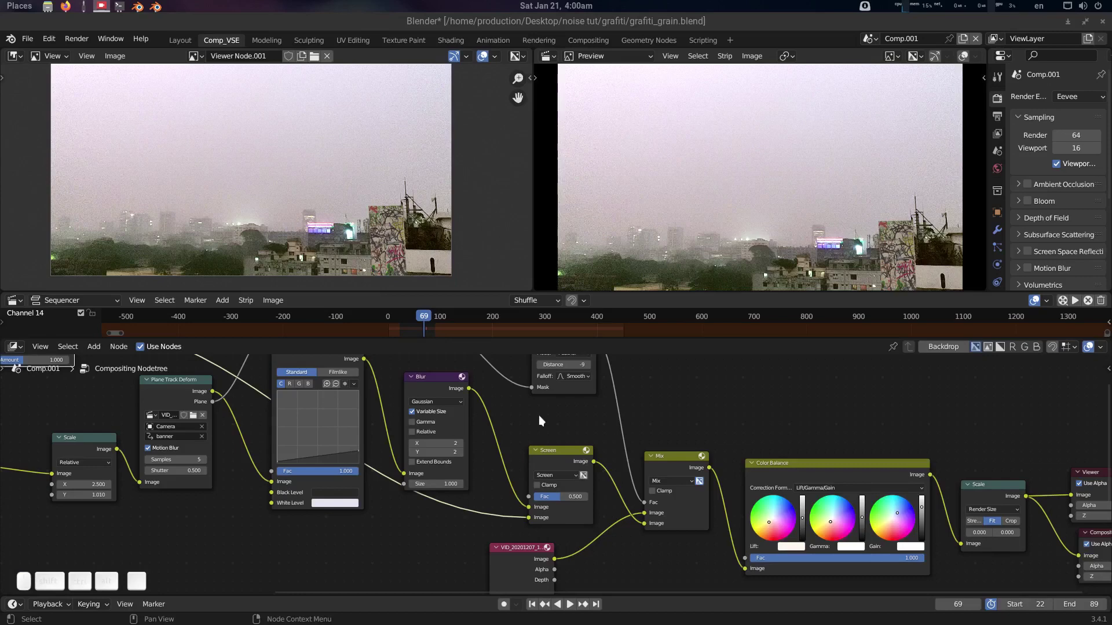
- Maximize the compositing node tree and enable its Backdrop to show the composite behind the nodes
middle_drag(539, 415, 515, 447)
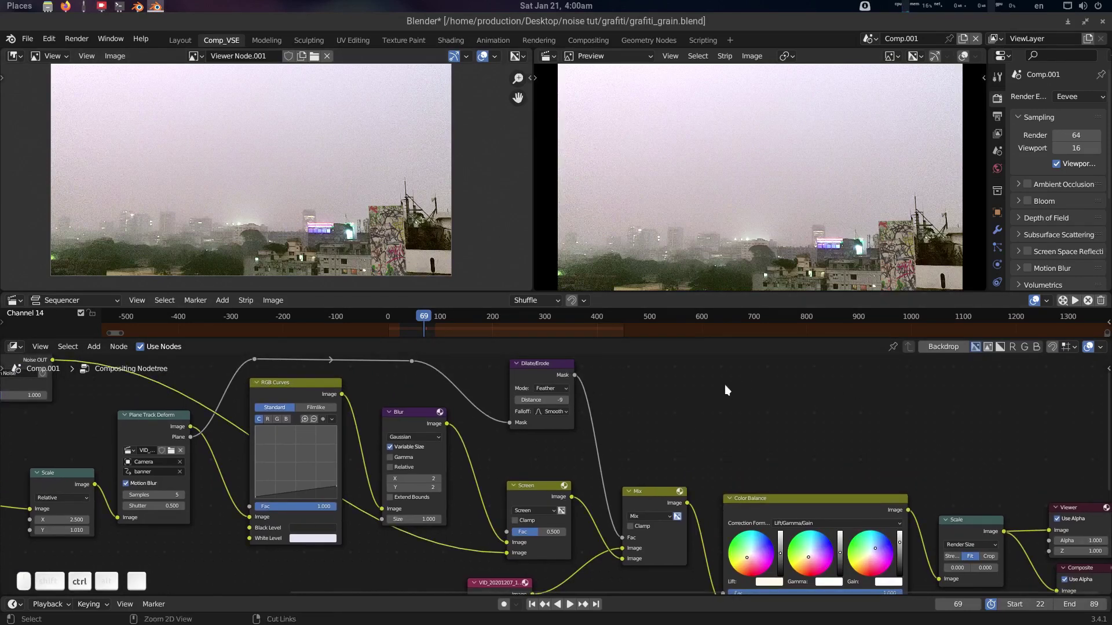
key(ctrl+space)
middle_drag(779, 230, 783, 256)
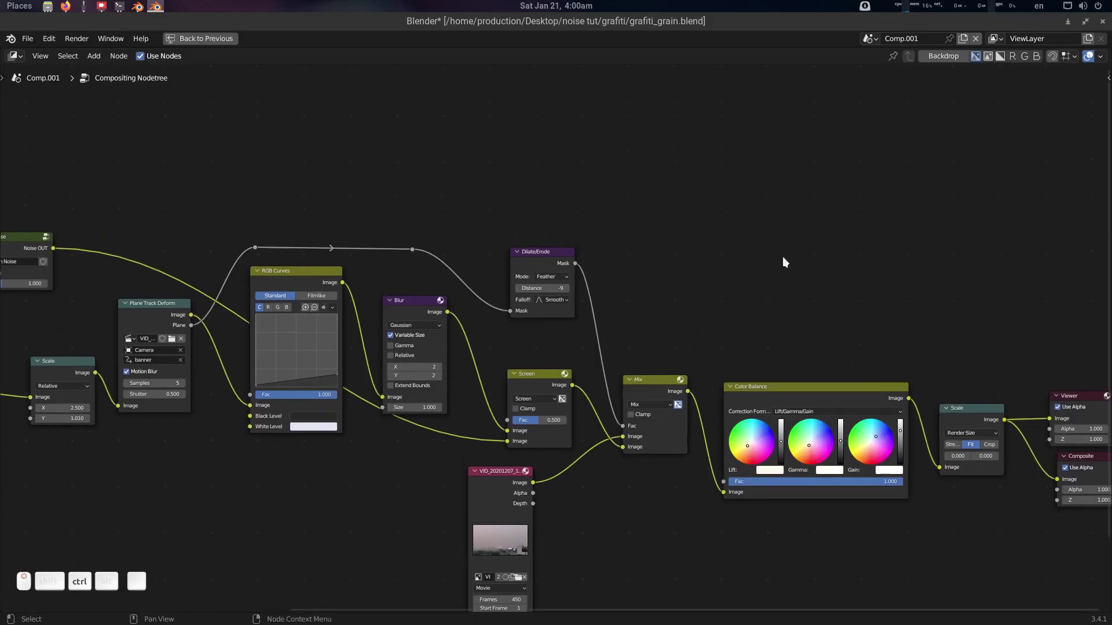
click(942, 56)
middle_drag(672, 289, 354, 360)
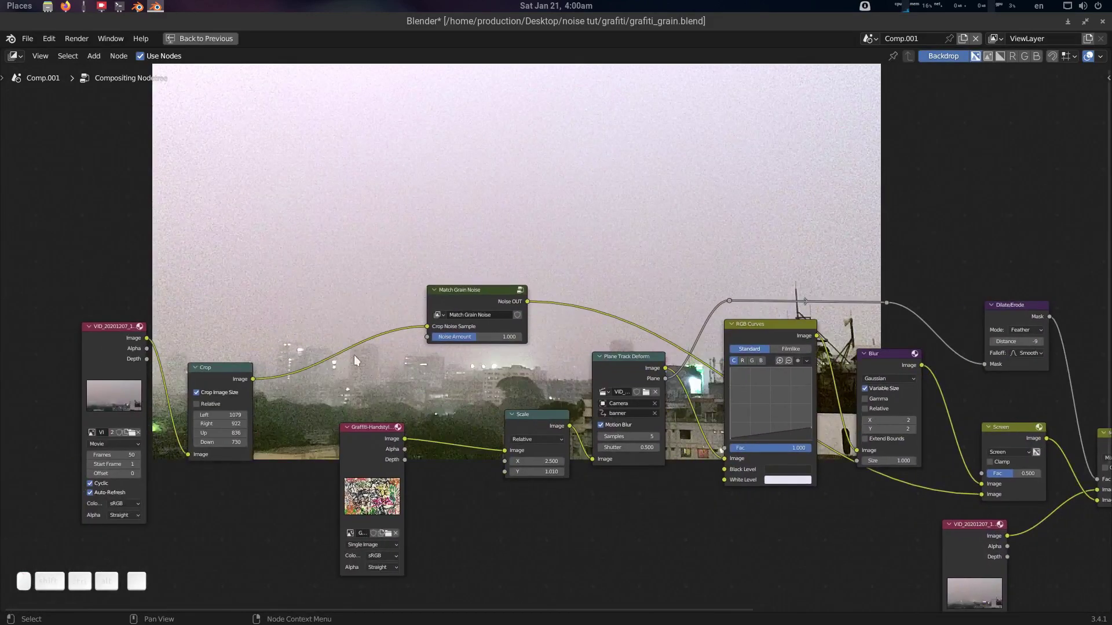
- View the source movie node and move the Crop region to the sky's left part at Left 618, Right 461, Up 799, Down 693
ctrl+shift+click(123, 327)
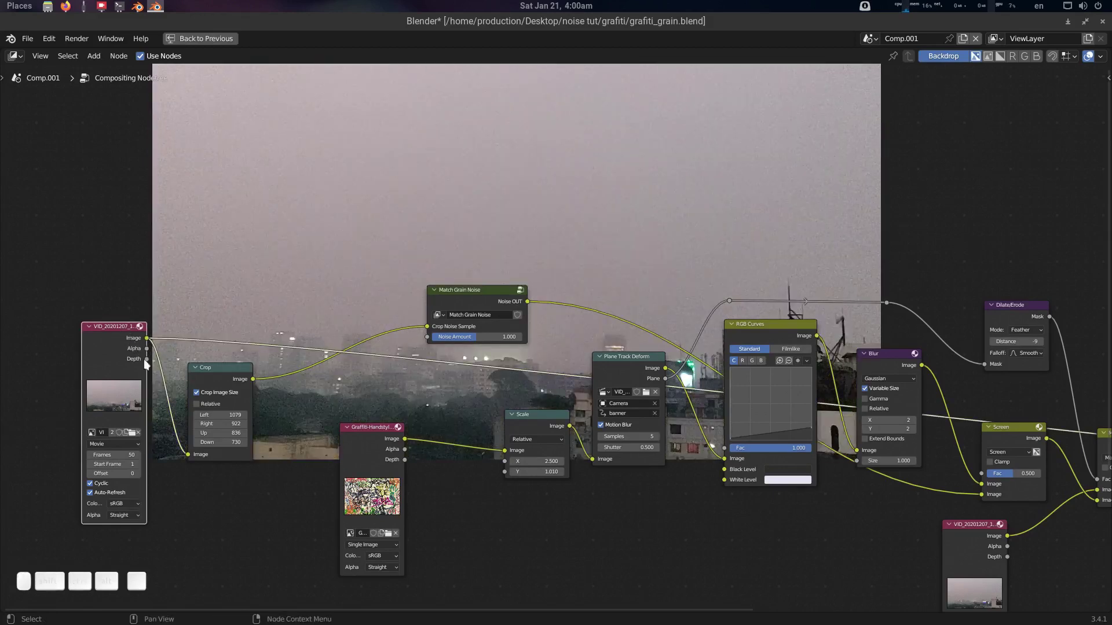
click(216, 375)
middle_drag(275, 404, 275, 447)
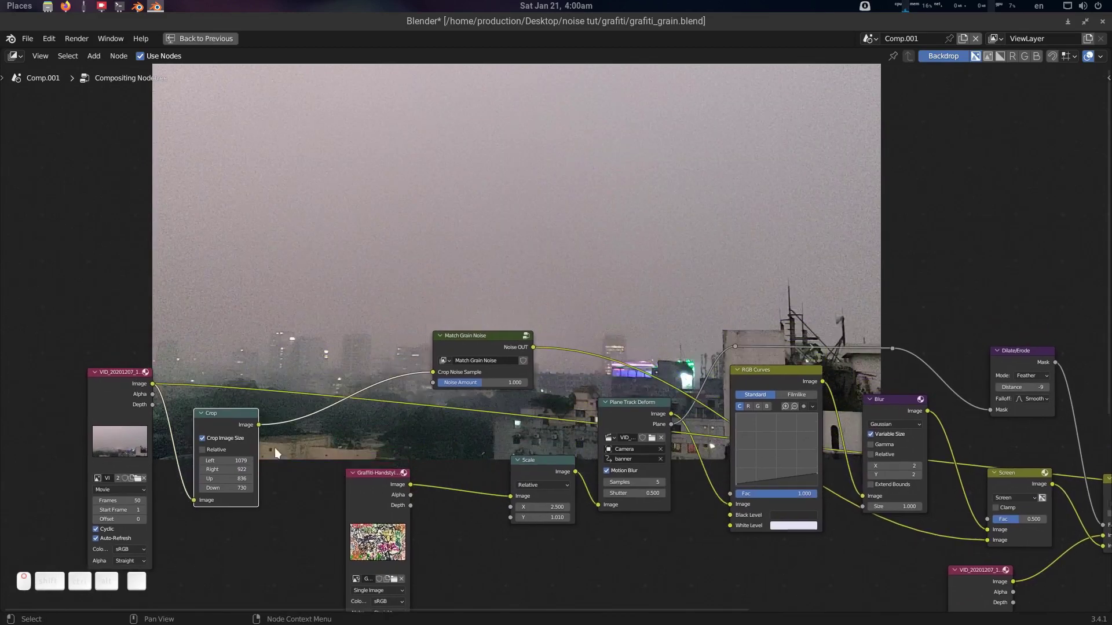
click(227, 438)
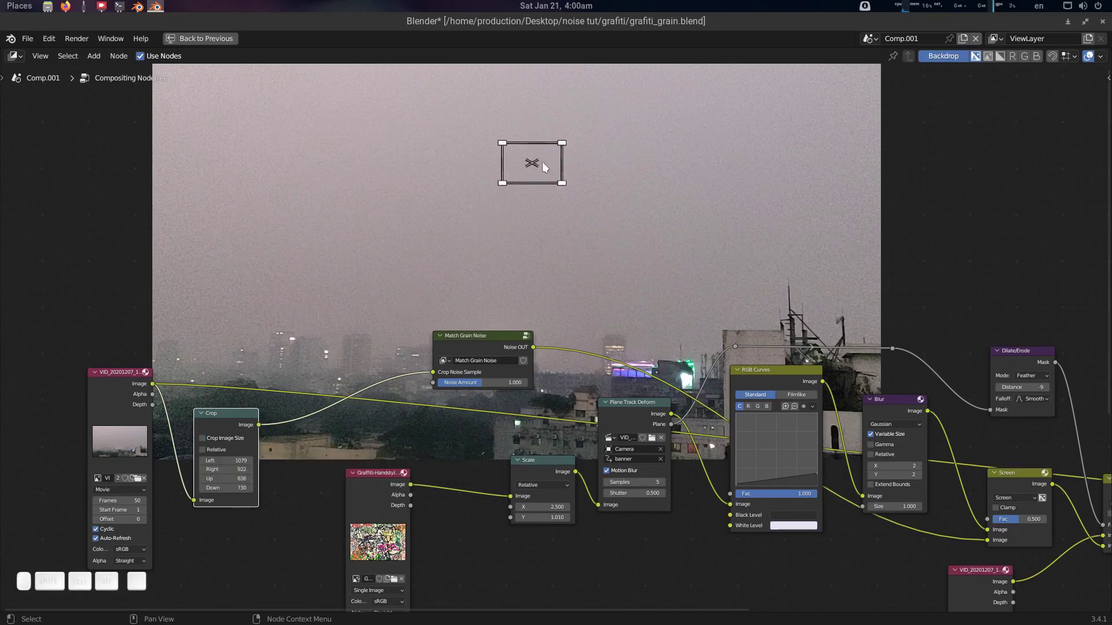
drag(531, 163, 356, 172)
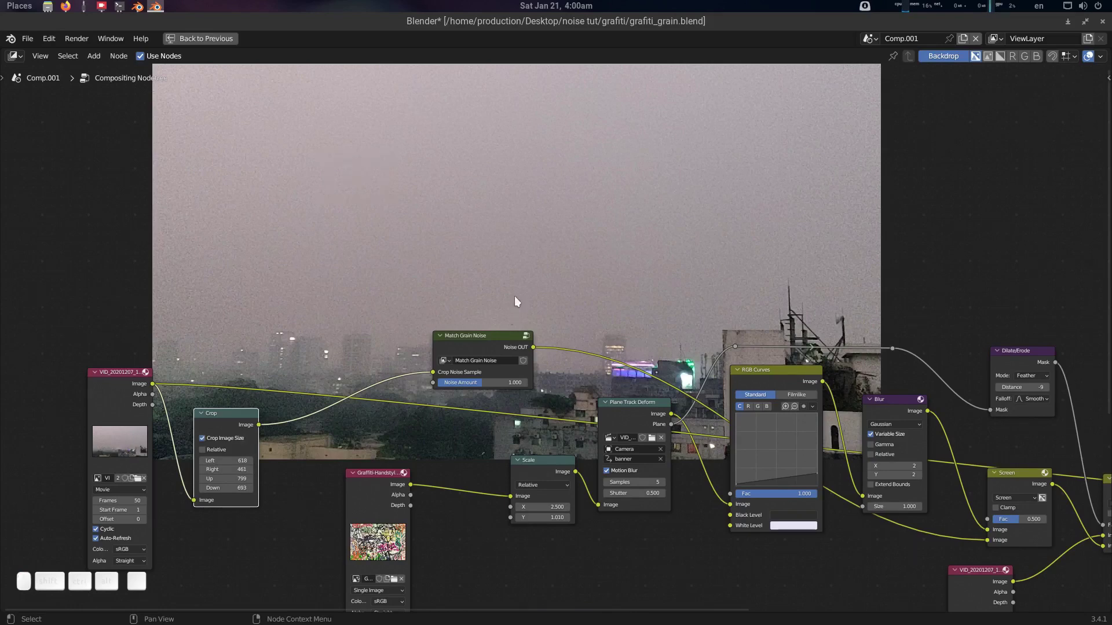
- Connect the final Scale node after Color Balance to the Viewer to show the finished composite as backdrop
middle_drag(891, 370, 653, 344)
scroll(674, 352, down, 3)
scroll(947, 409, down, 2)
middle_drag(968, 405, 942, 407)
ctrl+shift+click(985, 439)
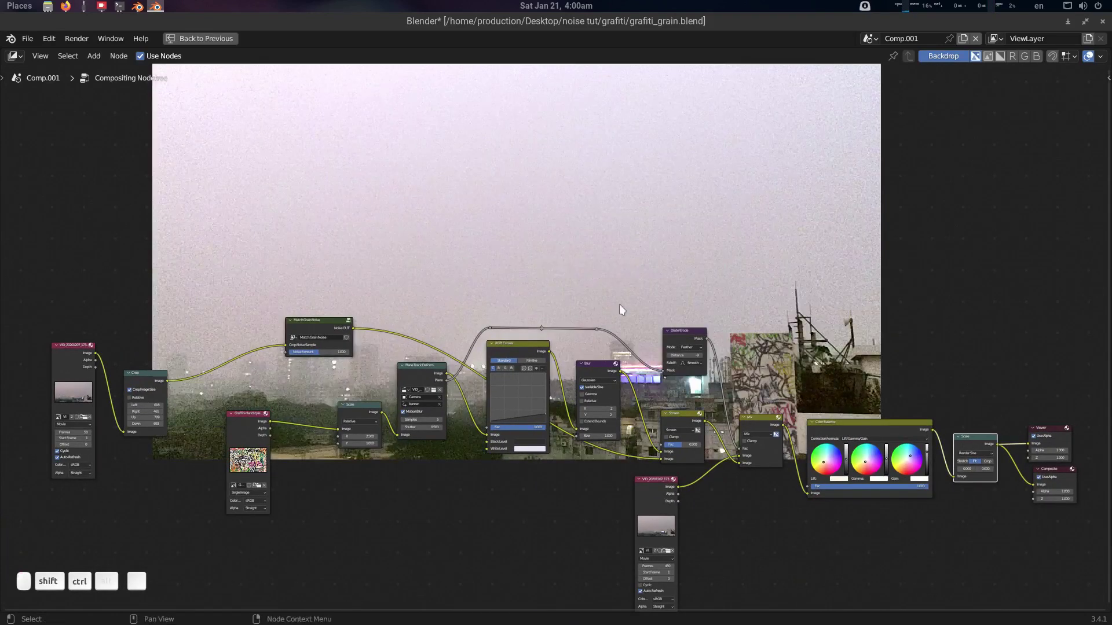
- Move the Crop region lower in the sky to Left 463, Right 306, Up 728, Down 622, keeping Crop Image Size enabled
middle_drag(683, 351, 835, 385)
scroll(464, 337, up, 6)
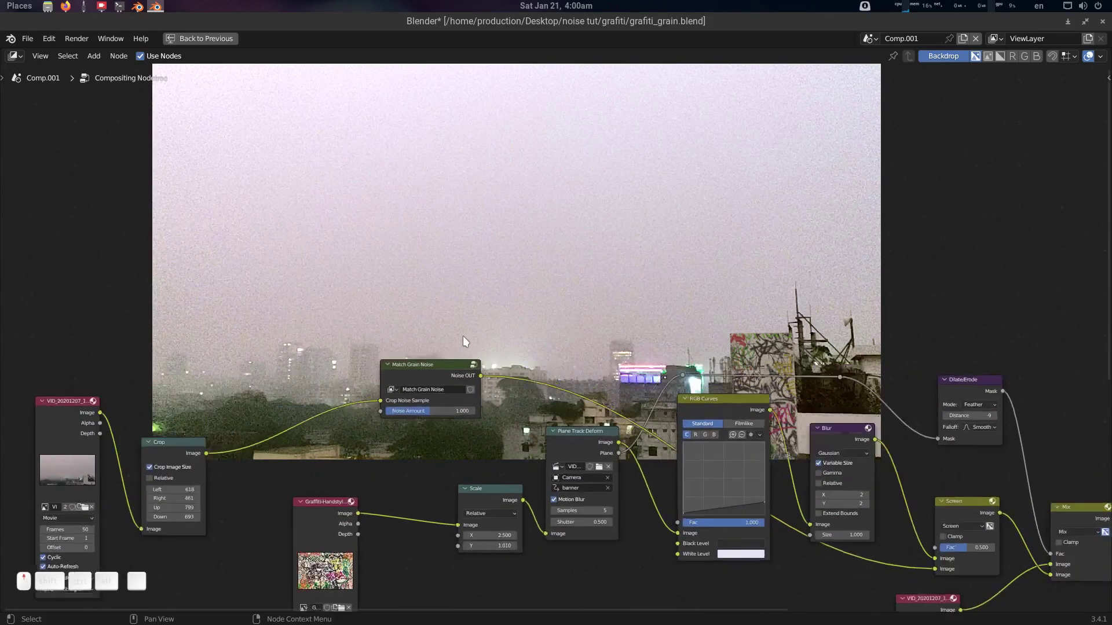
middle_drag(449, 344, 519, 346)
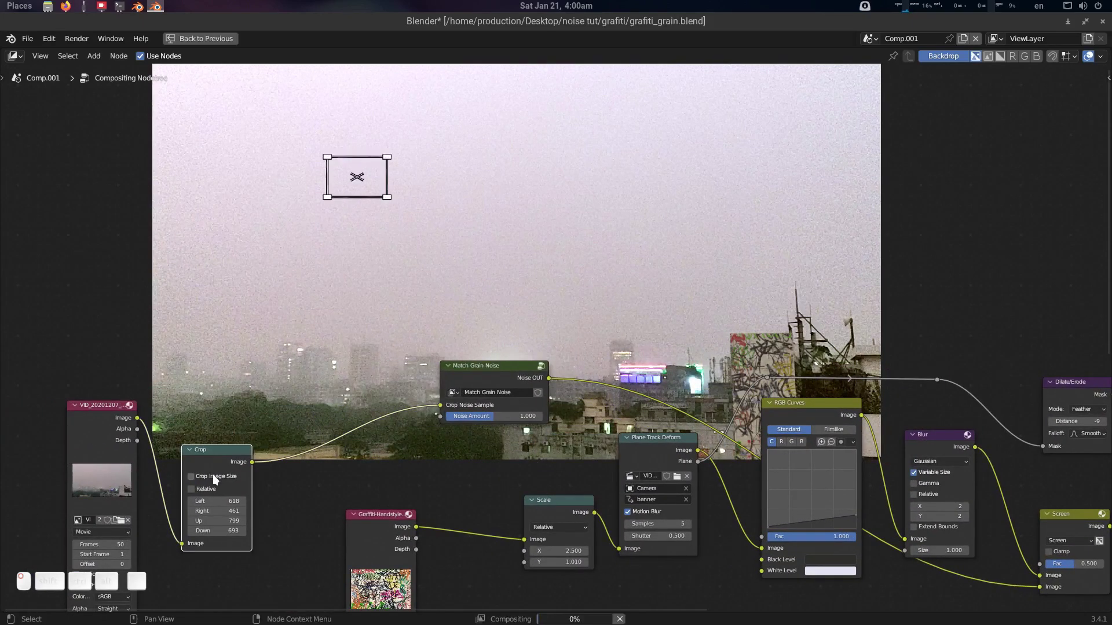
drag(357, 177, 343, 226)
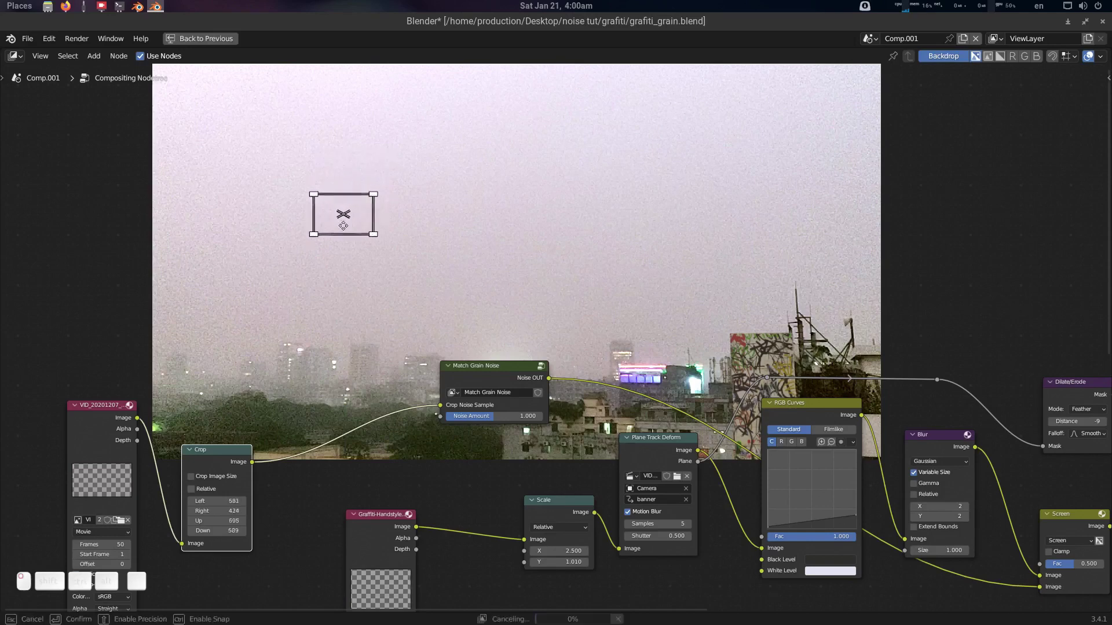
click(229, 476)
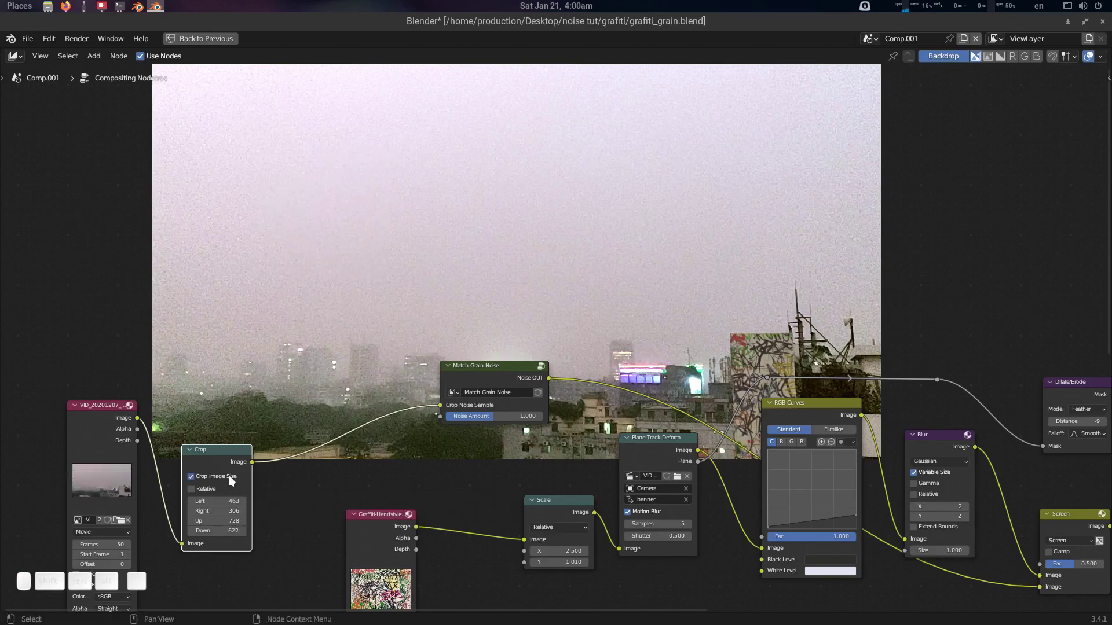
middle_drag(865, 326, 874, 358)
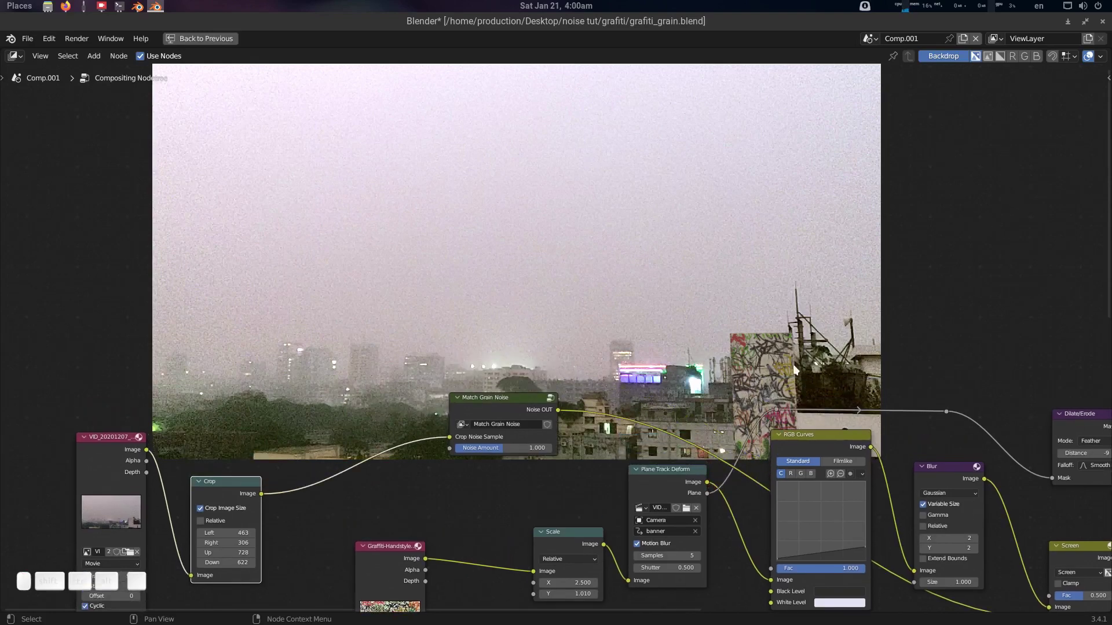
ctrl+scroll(794, 370, left, 3)
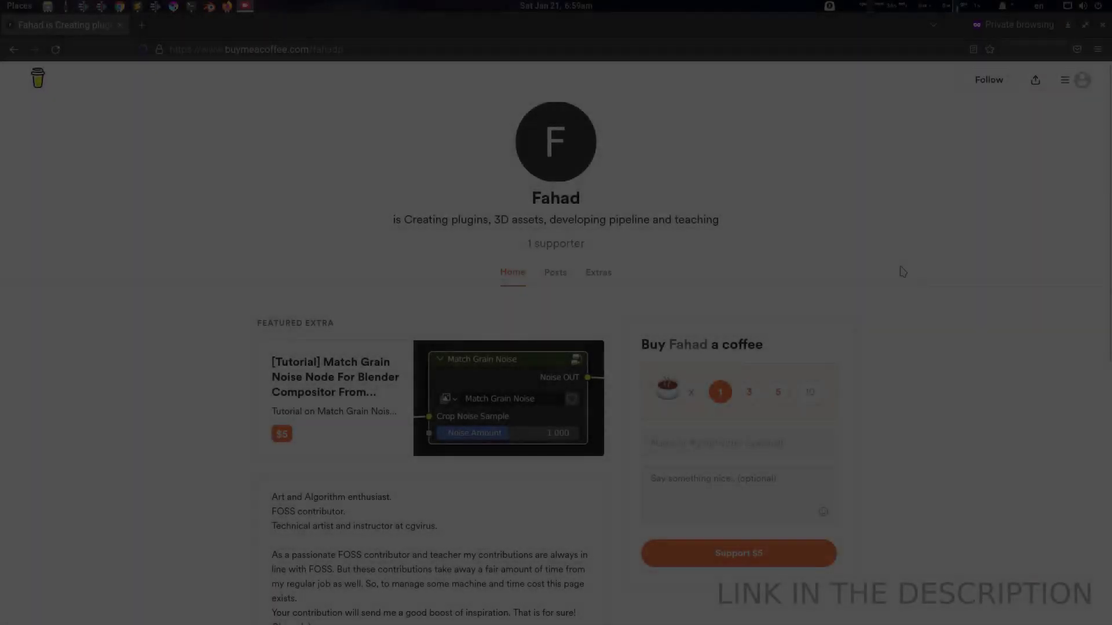
- In the web browser, look through the creator's Buy Me a Coffee page and open the Match Grain Noise tutorial in its Extras
scroll(903, 271, down, 2)
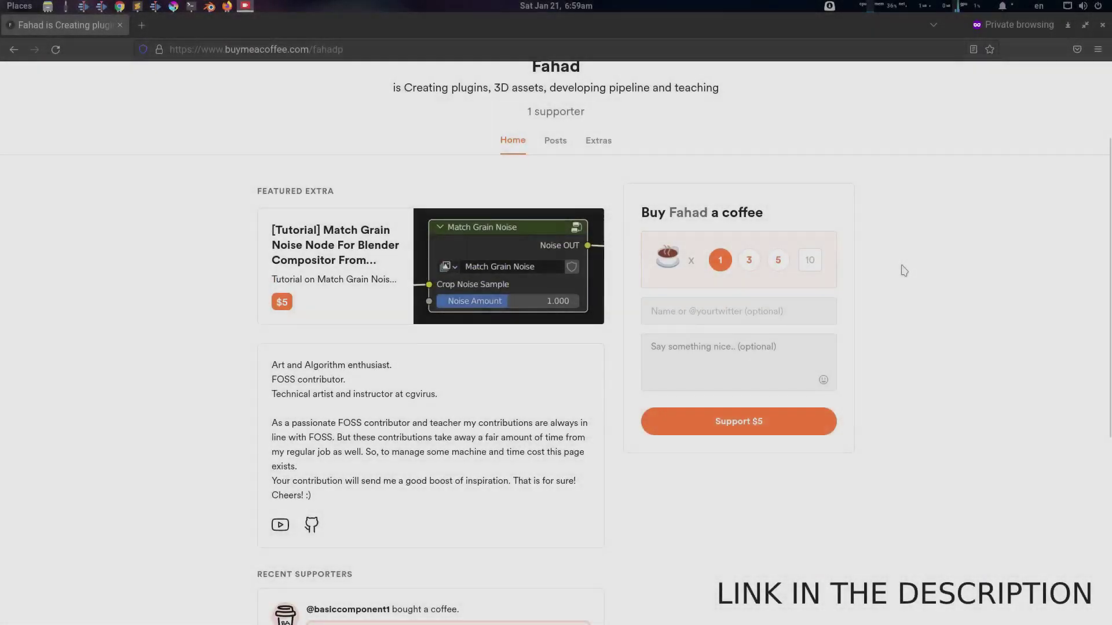
scroll(903, 271, down, 5)
scroll(903, 271, up, 6)
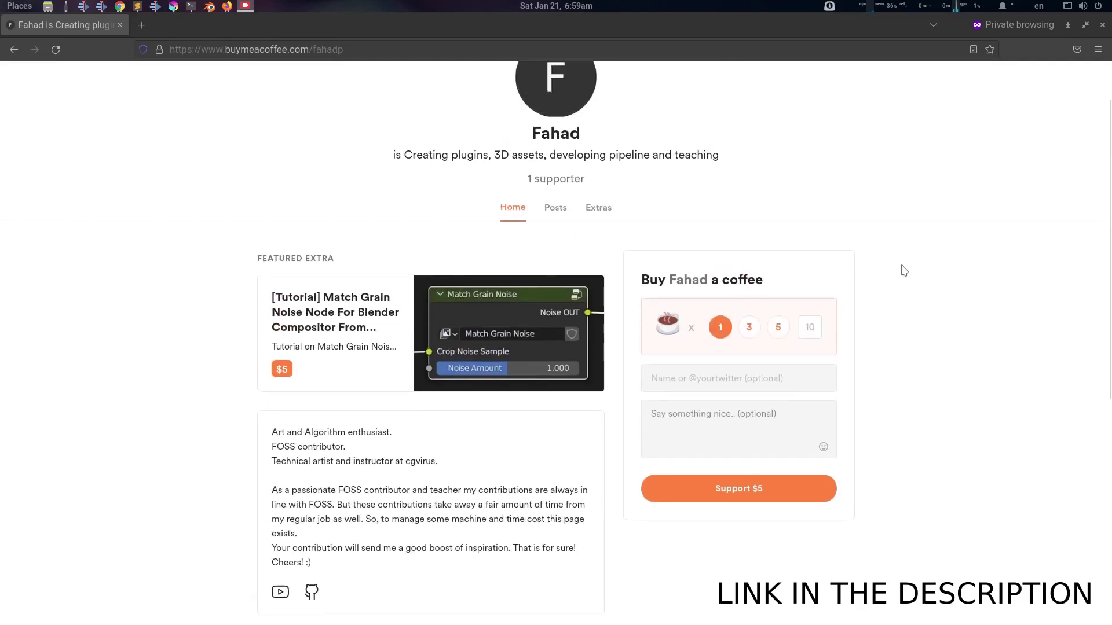
scroll(903, 271, up, 1)
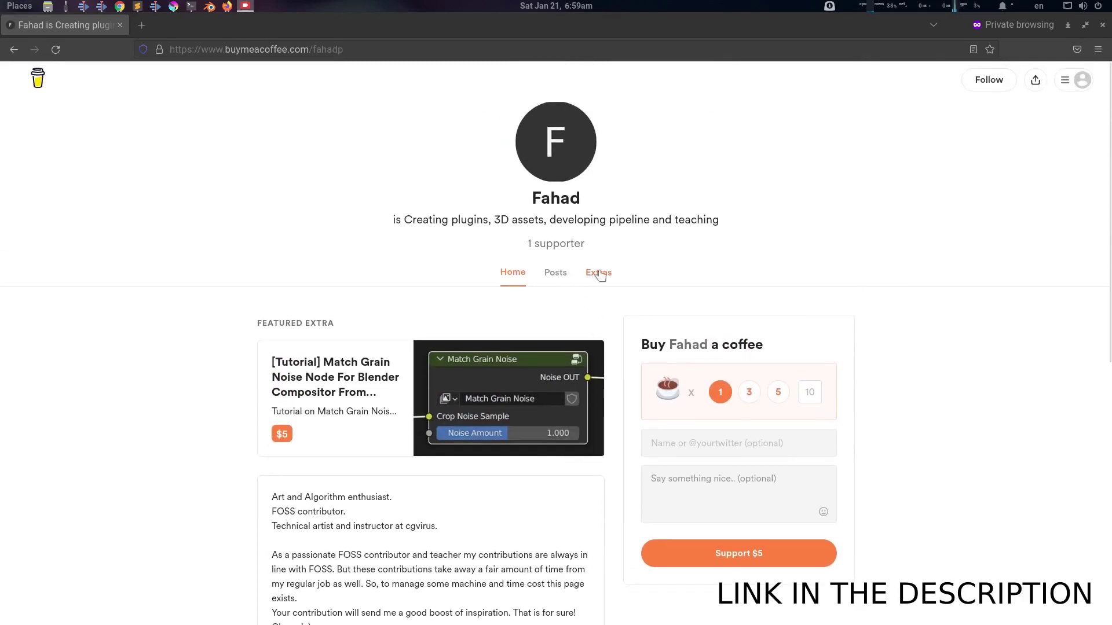
click(599, 273)
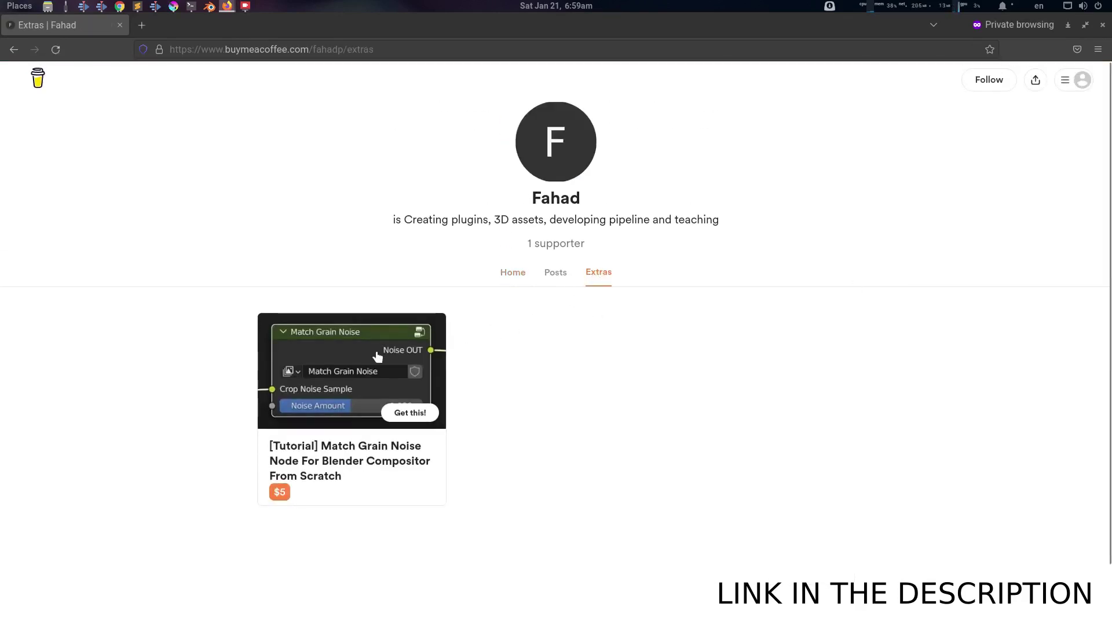
click(377, 357)
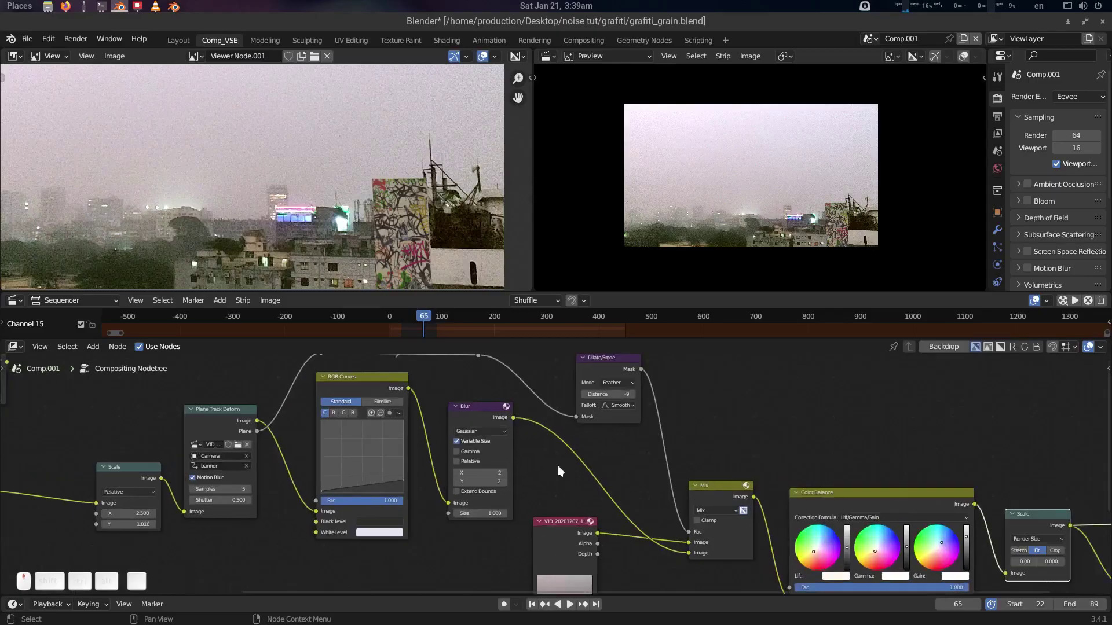
- Back in Blender, move the movie input node down and insert a Mix node on the link between Blur and the existing Mix node
middle_drag(578, 484, 589, 460)
drag(579, 556, 579, 585)
key(shift+a)
text(mix)
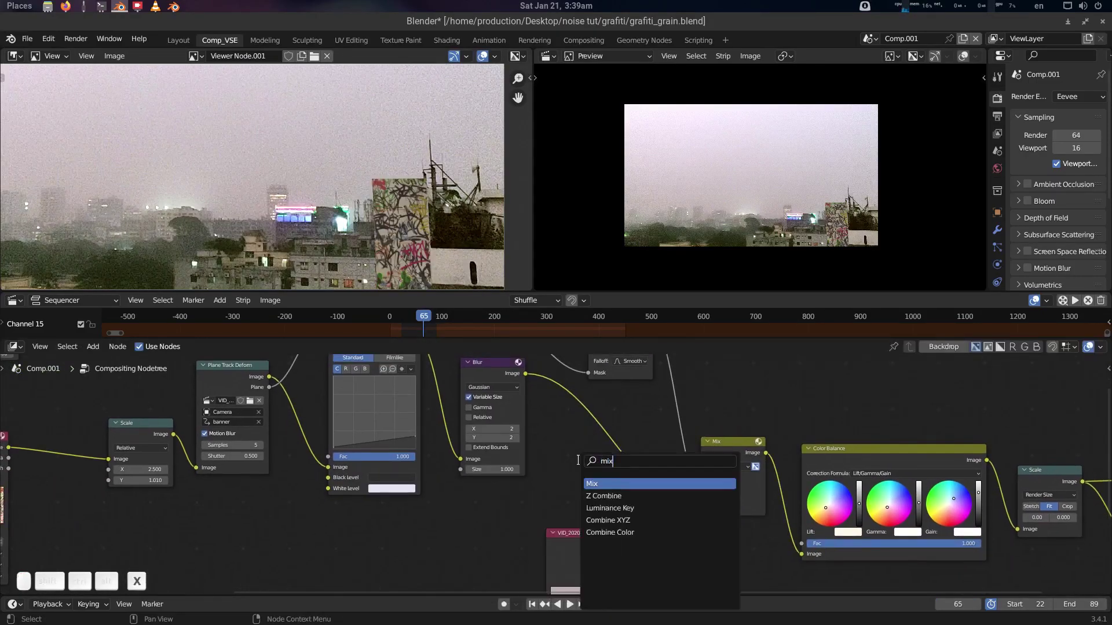
key(Return)
click(593, 436)
scroll(593, 435, down, 4)
scroll(625, 510, up, 3)
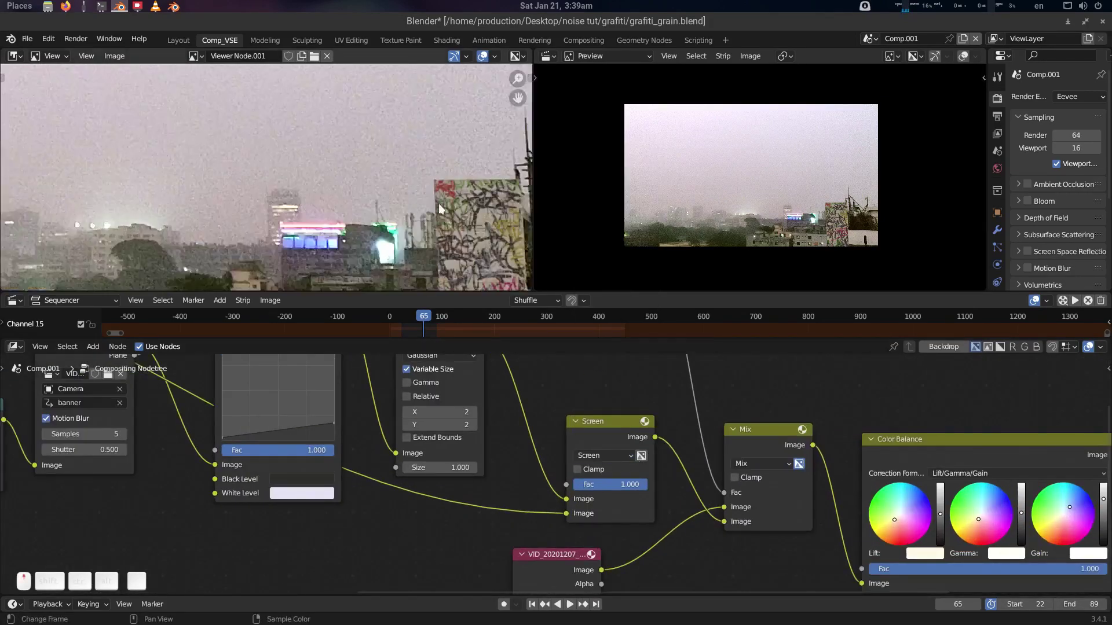